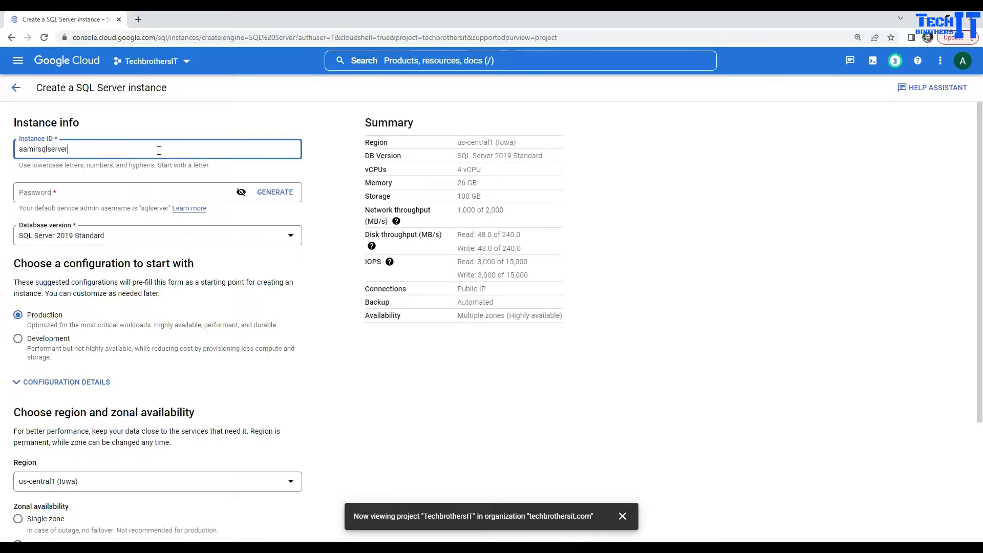
Enter the admin password for the default sqlserver user on the new instance.
left_click(100, 193)
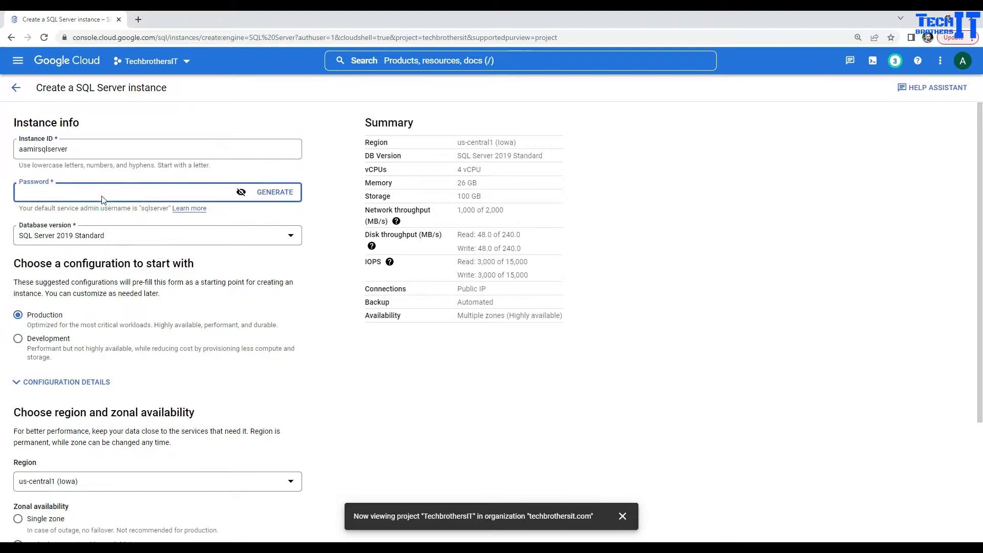
type("•••••")
double_click(154, 209)
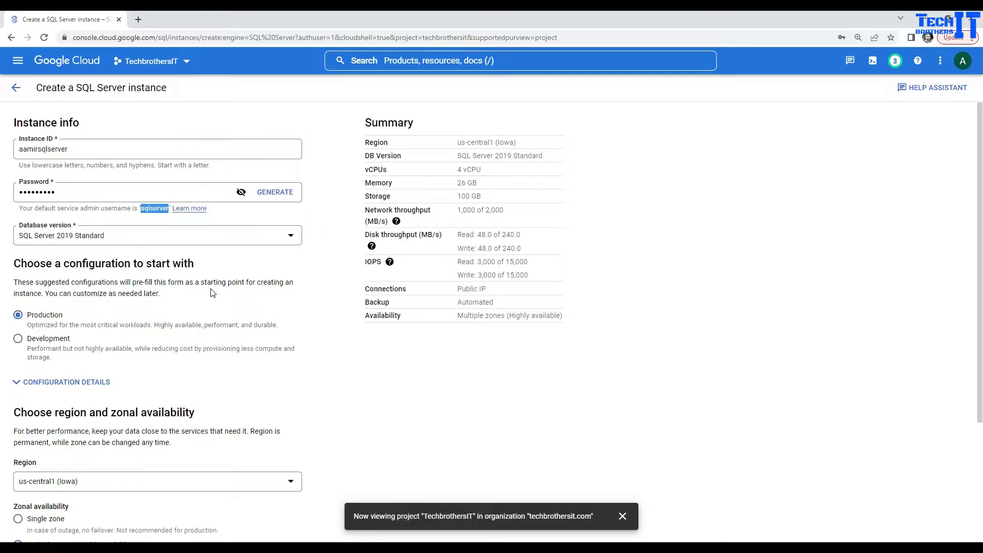
scroll(213, 293, "down", 1)
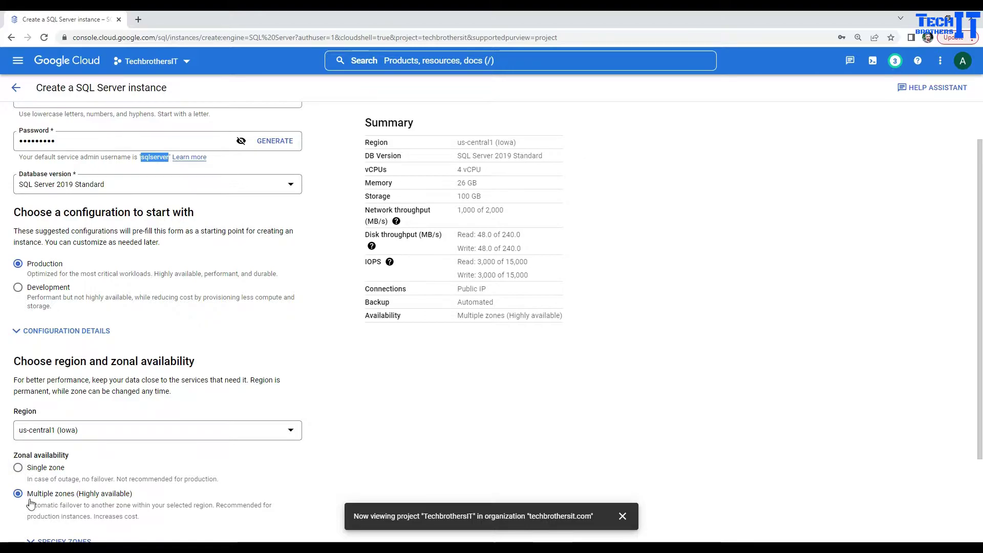
Make the instance single-zone with us-central1-a as the primary zone.
left_click(18, 468)
scroll(200, 405, "down", 3)
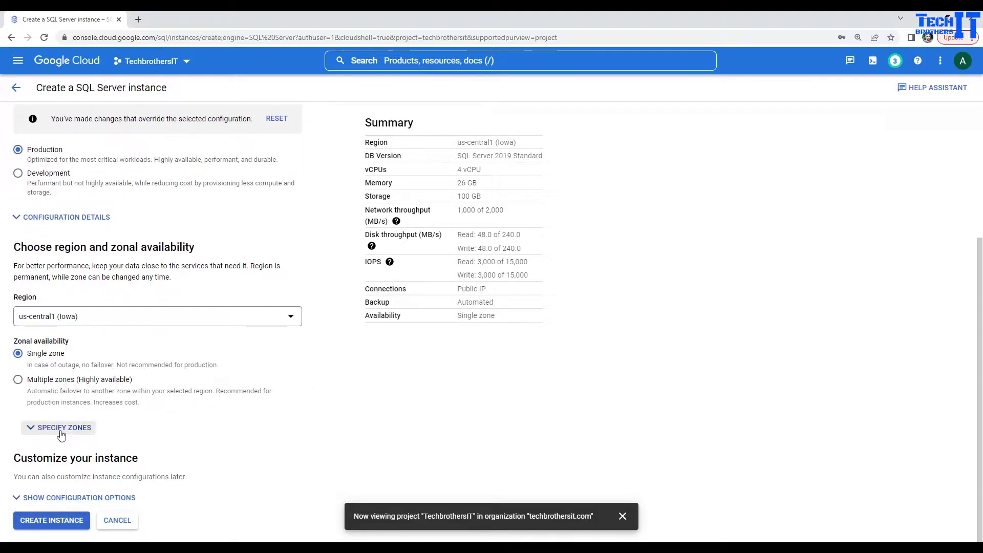
left_click(129, 434)
left_click(110, 451)
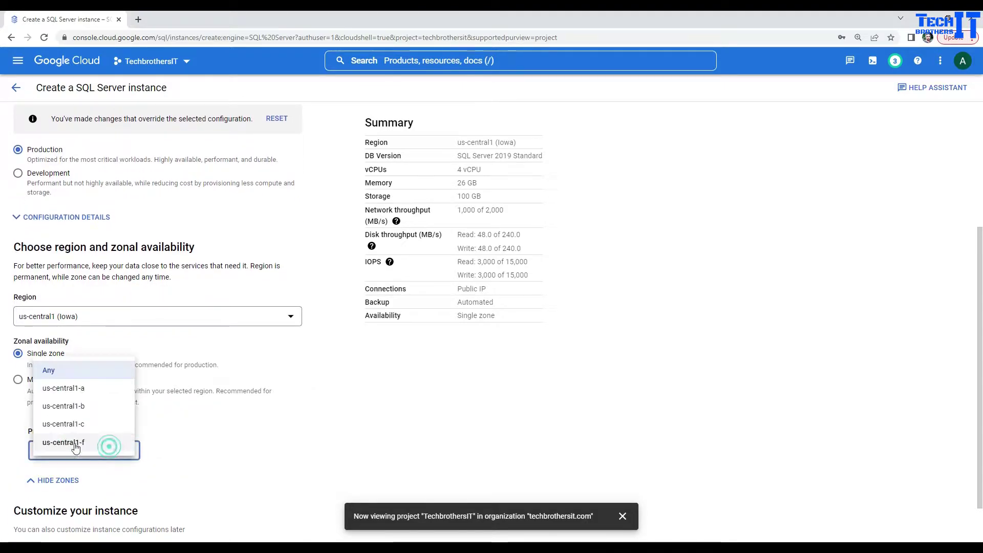
left_click(82, 389)
scroll(256, 425, "down", 1)
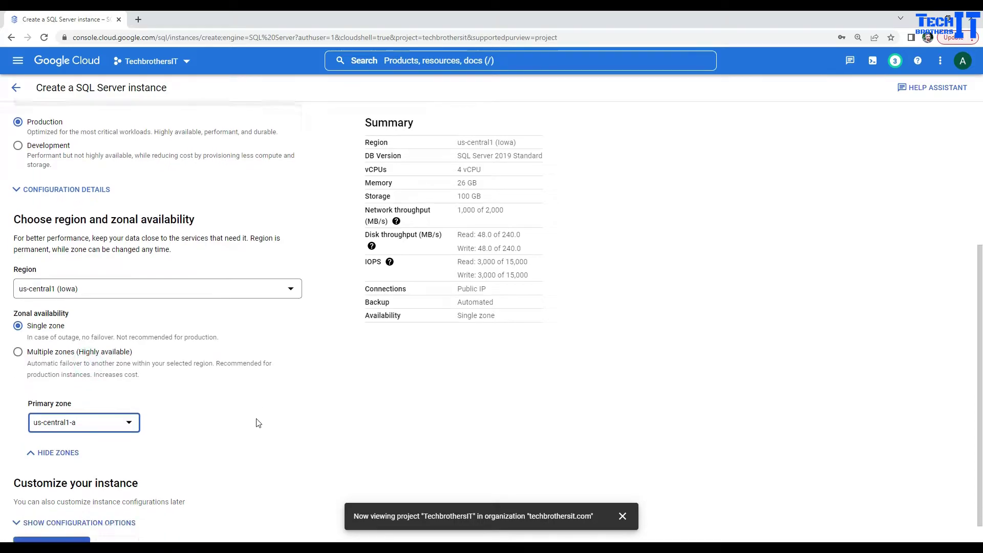
Switch the machine type to Custom with 2 vCPUs and 3.75 GB memory.
left_click(55, 498)
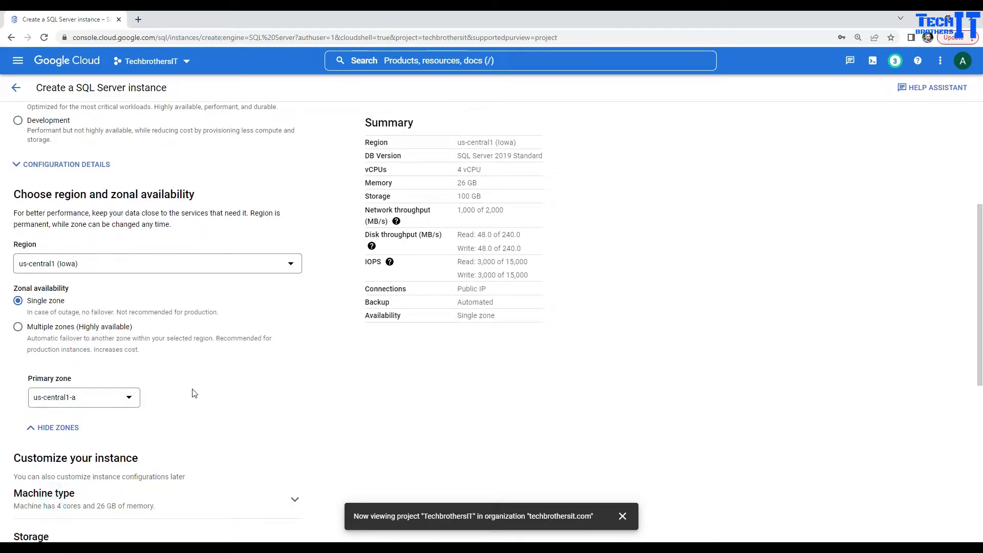
scroll(195, 394, "down", 4)
scroll(194, 386, "down", 3)
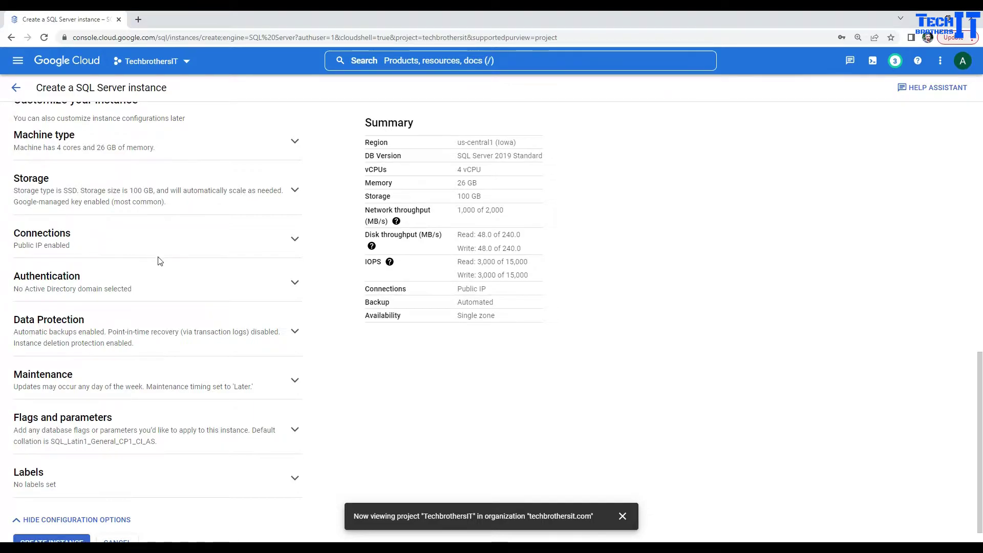
scroll(128, 241, "up", 2)
left_click(196, 249)
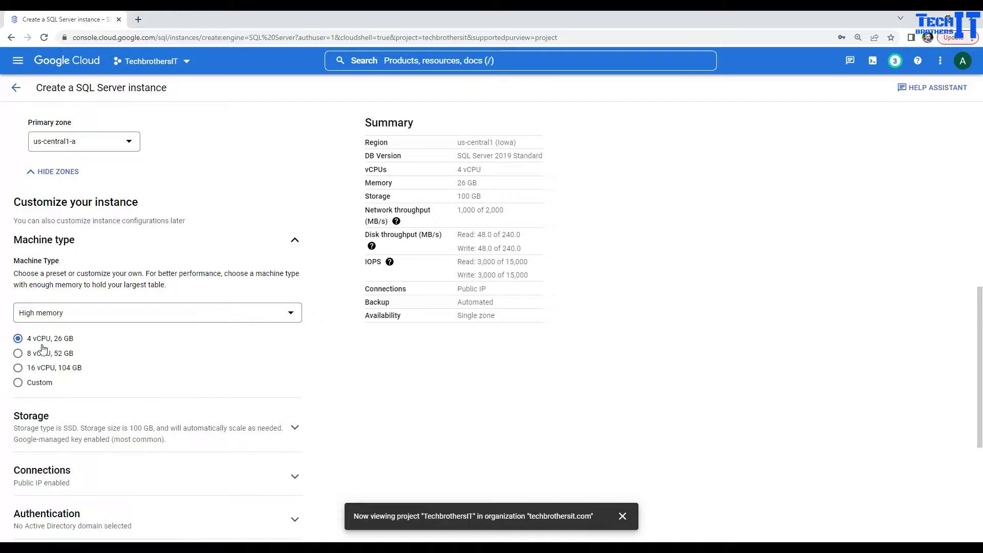
left_click(19, 383)
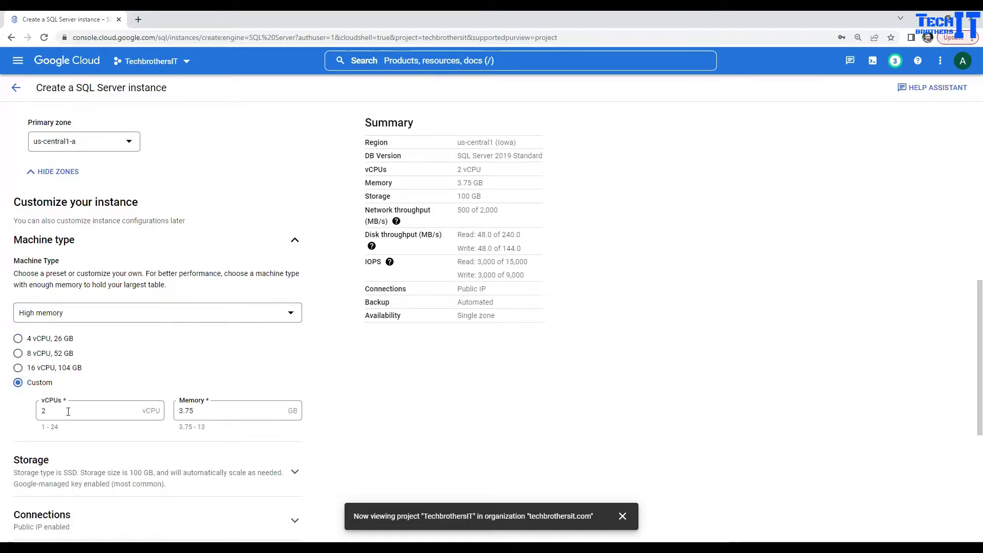
scroll(88, 400, "down", 5)
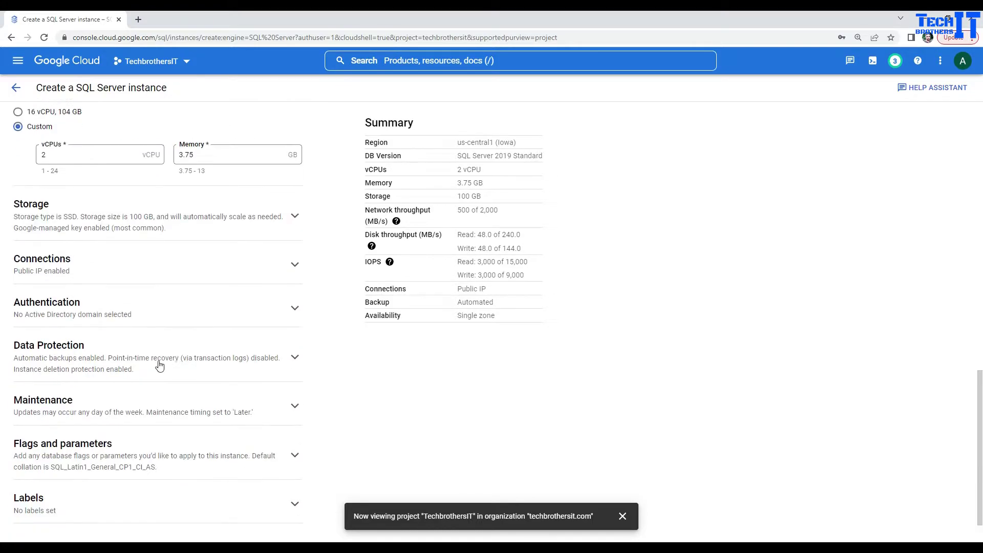
left_click(111, 273)
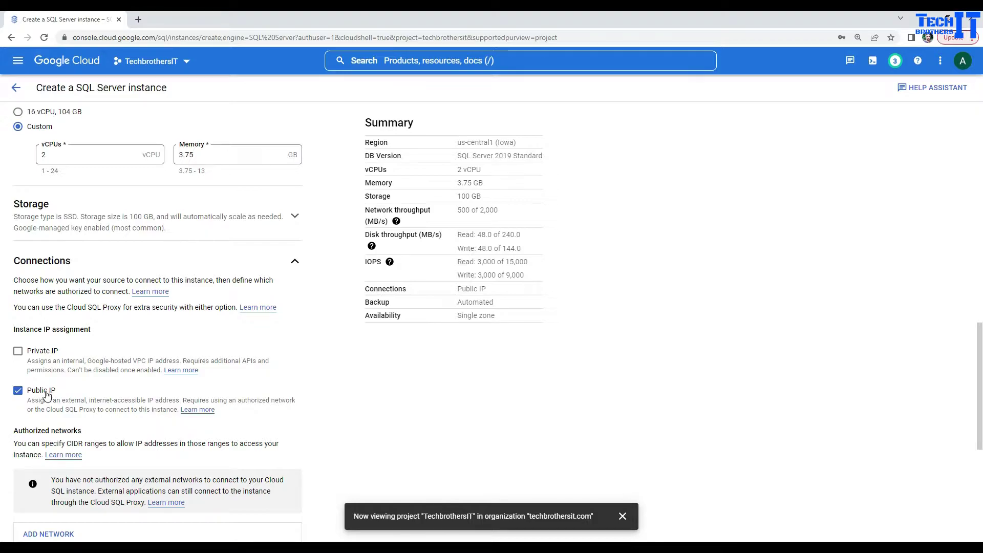
Discard a started authorized network entry, then enable Private IP and disable Public IP.
scroll(74, 395, "down", 2)
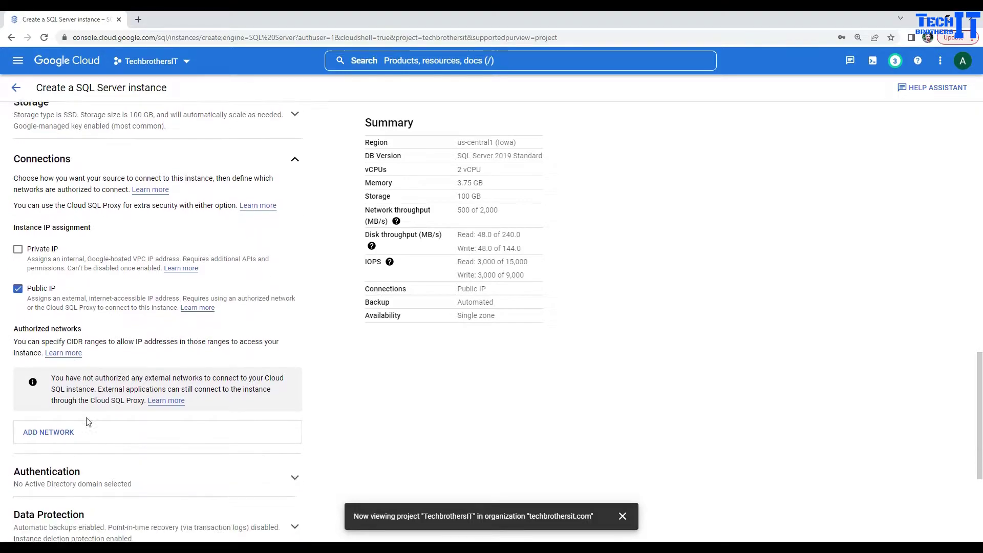
left_click(61, 432)
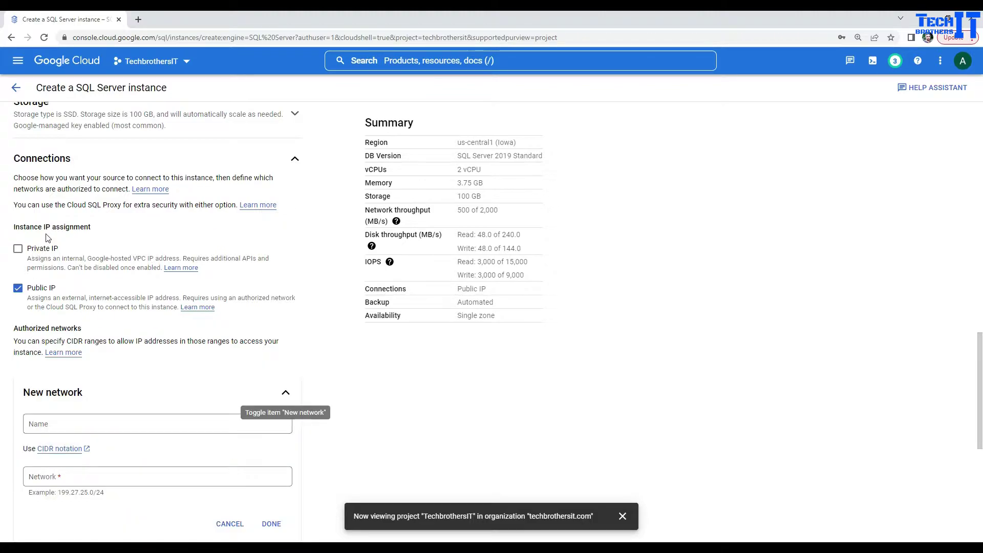
left_click(79, 476)
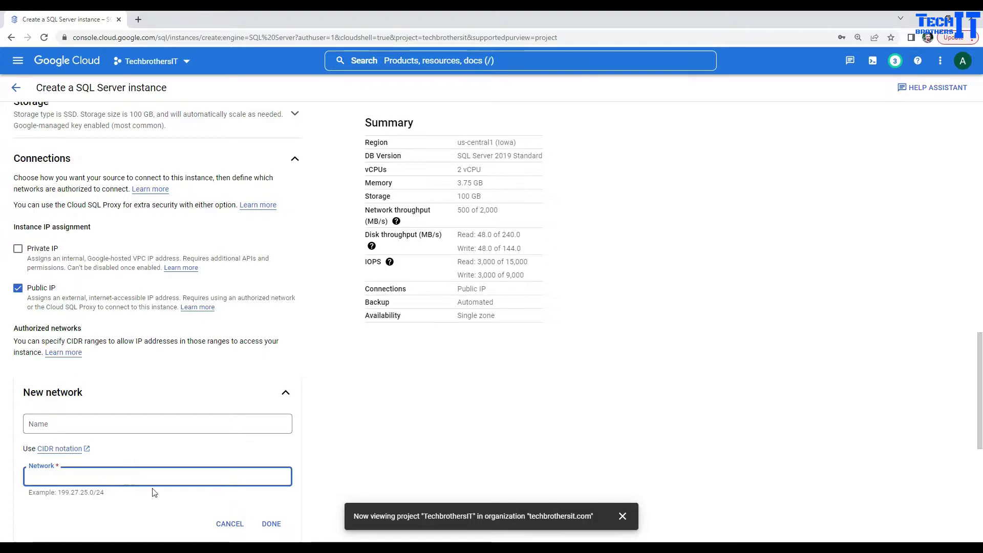
left_click(222, 522)
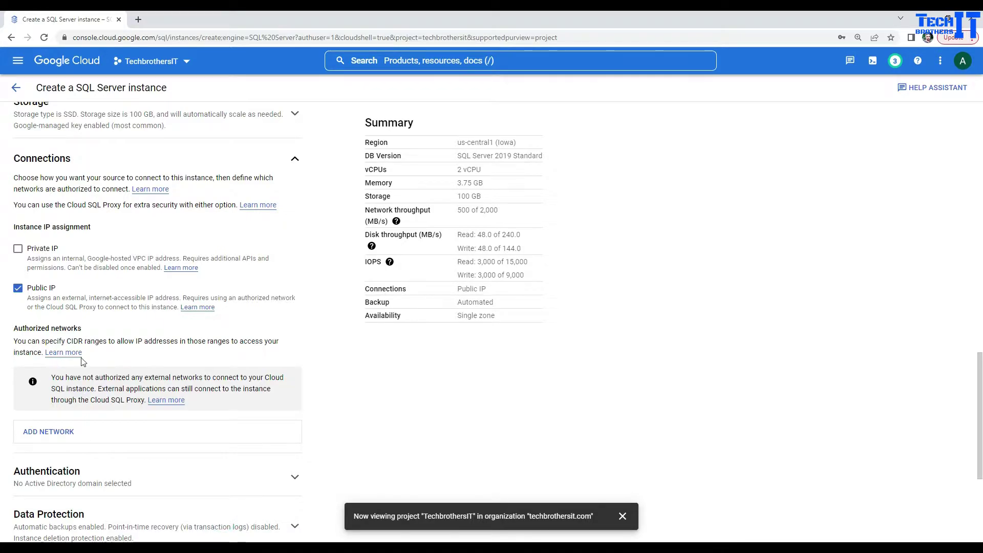
left_click(33, 256)
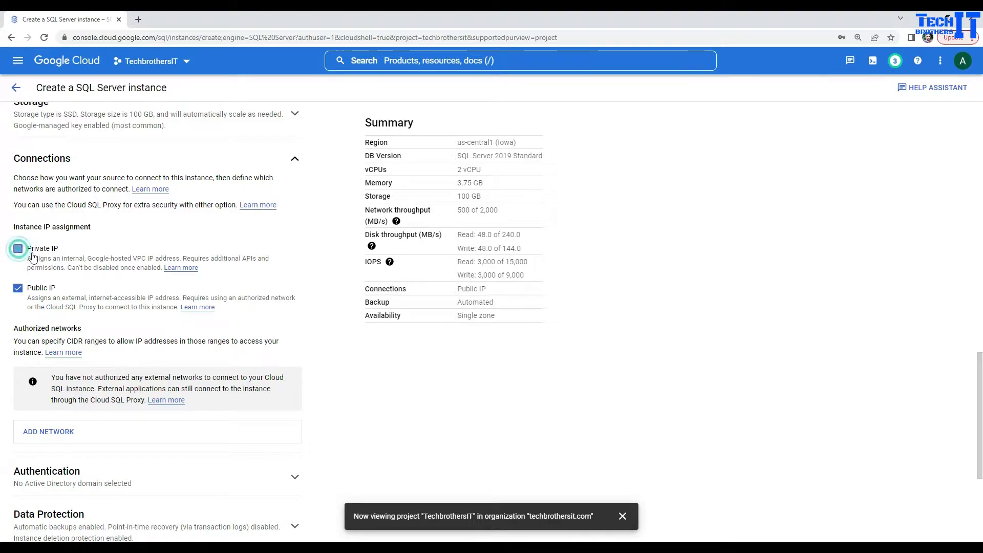
left_click(19, 355)
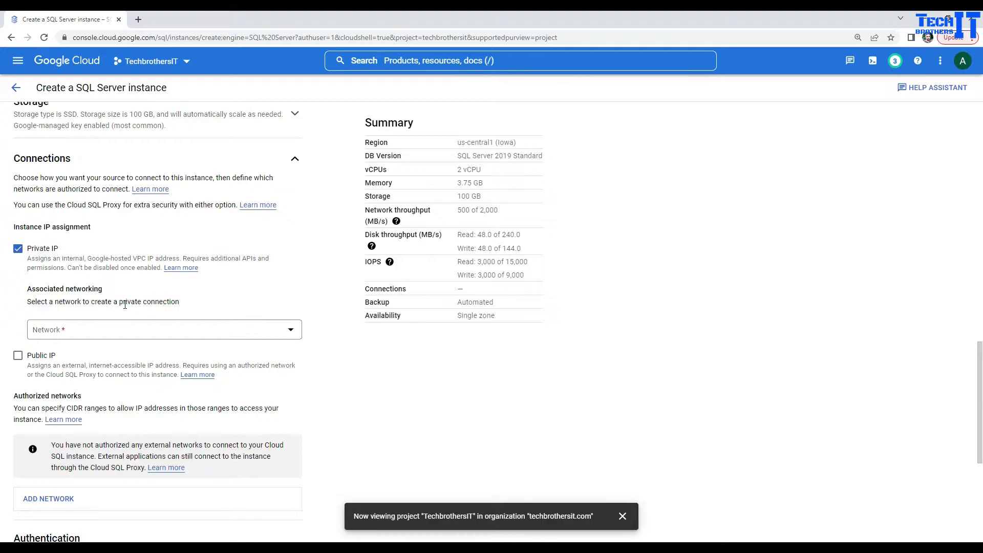
Use the default network for the private IP and begin its private services access setup.
left_click(297, 335)
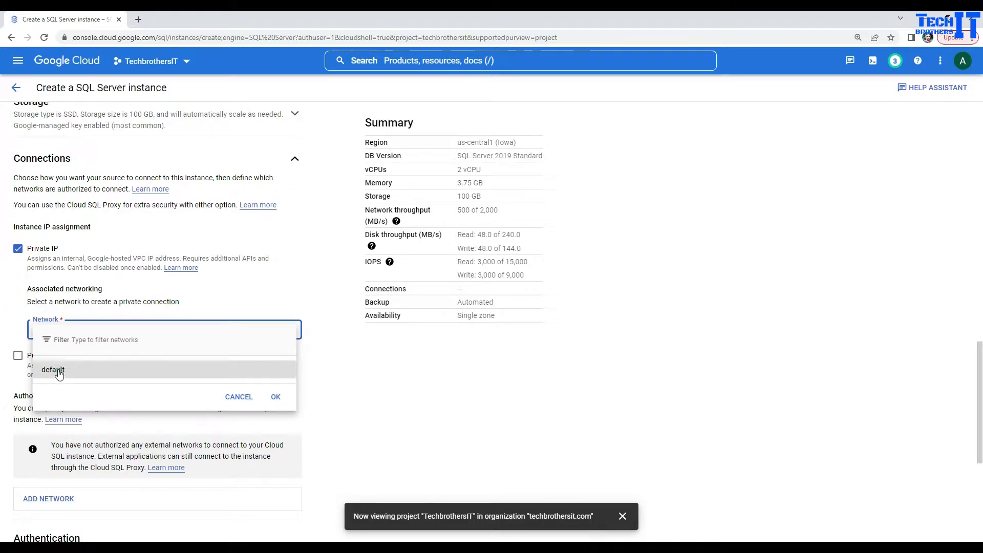
left_click(59, 371)
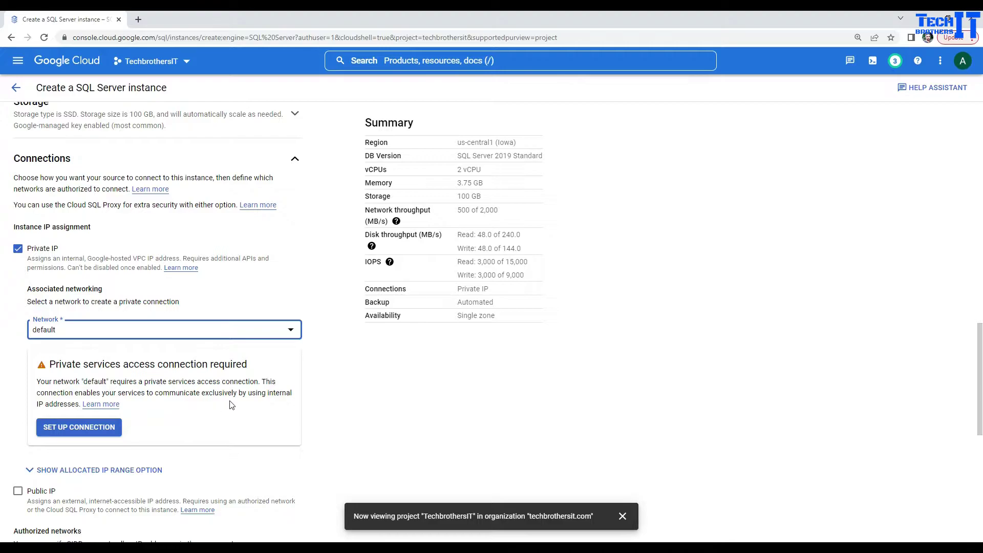
left_click(76, 430)
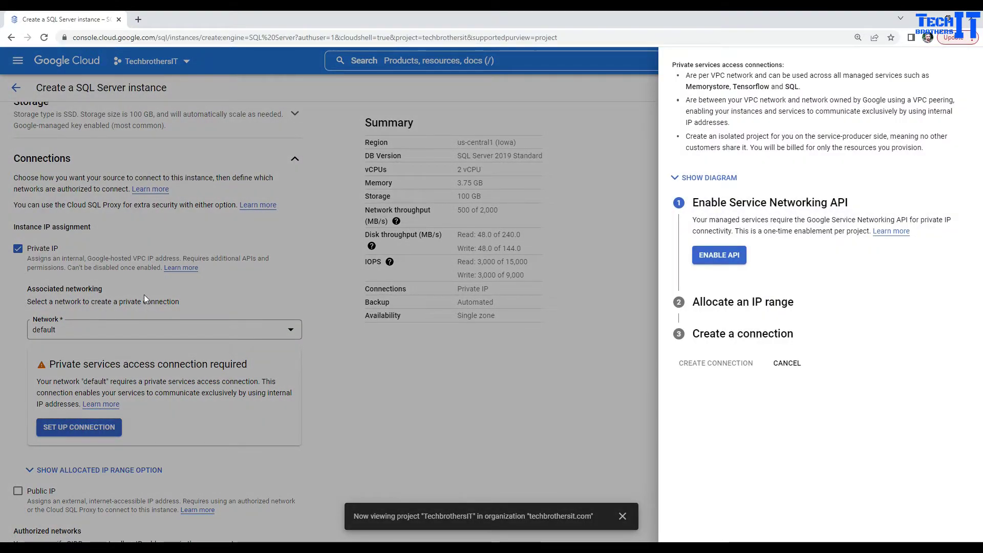
Enable the Service Networking API and create the connection with an automatically allocated IP range.
left_click(726, 256)
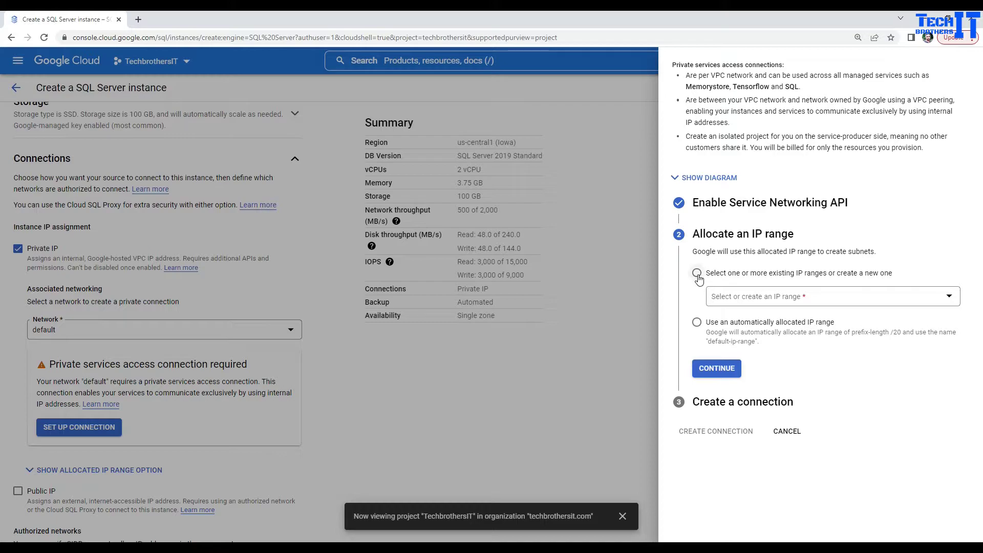
left_click(774, 301)
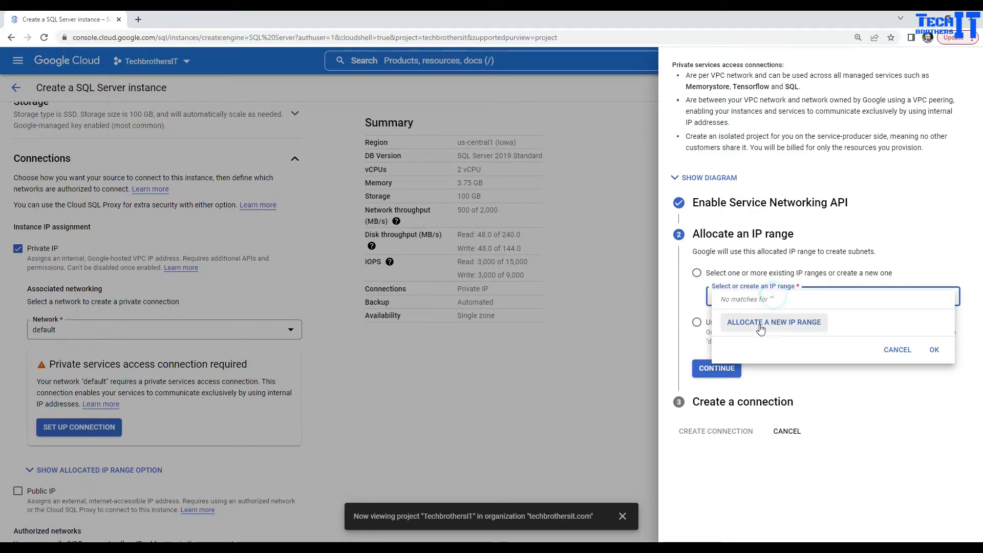
left_click(787, 328)
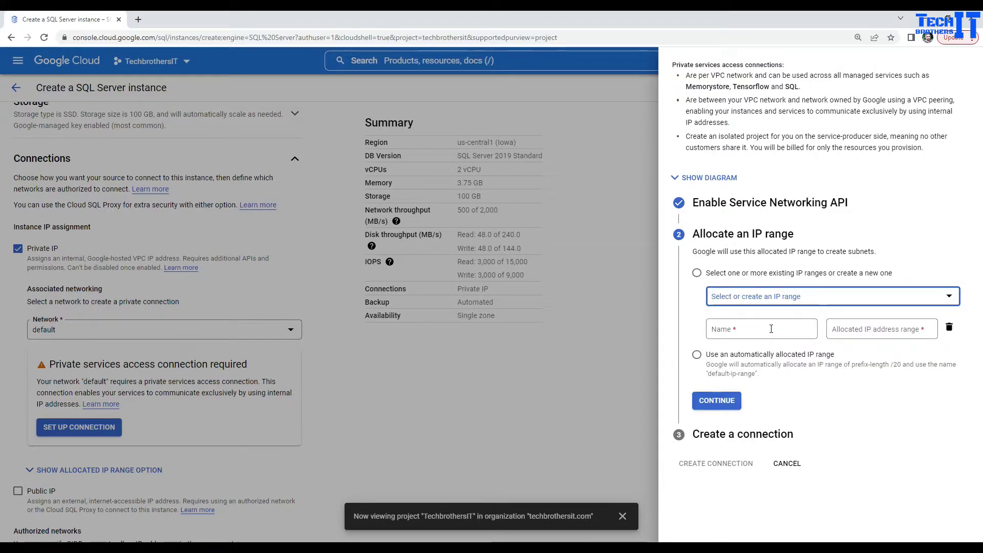
left_click(771, 328)
left_click(846, 330)
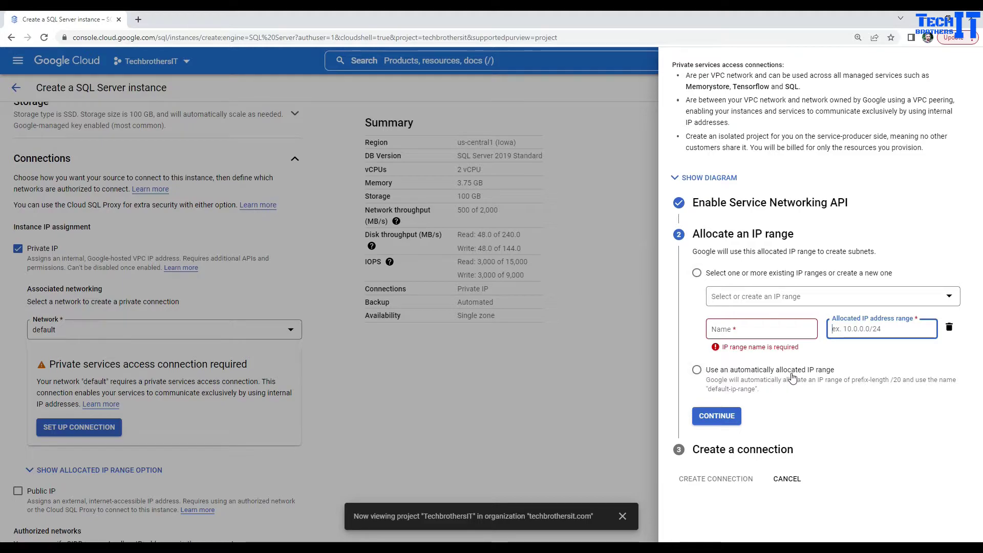
left_click(698, 372)
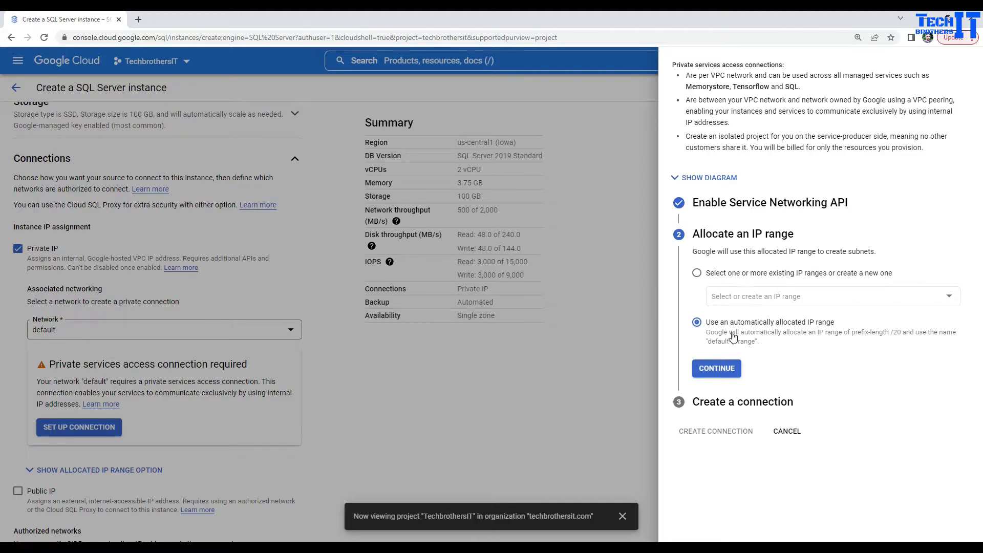
left_click(713, 371)
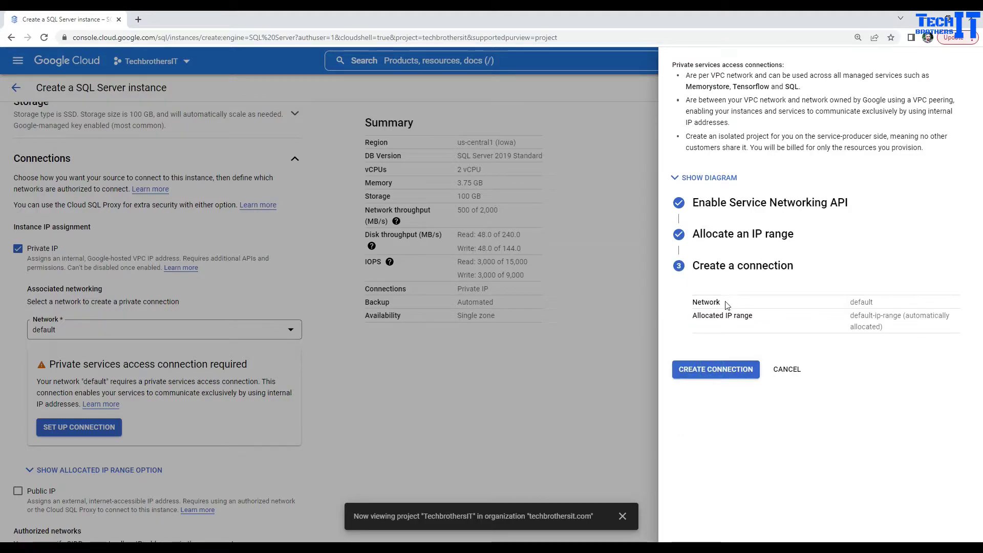
left_click(715, 370)
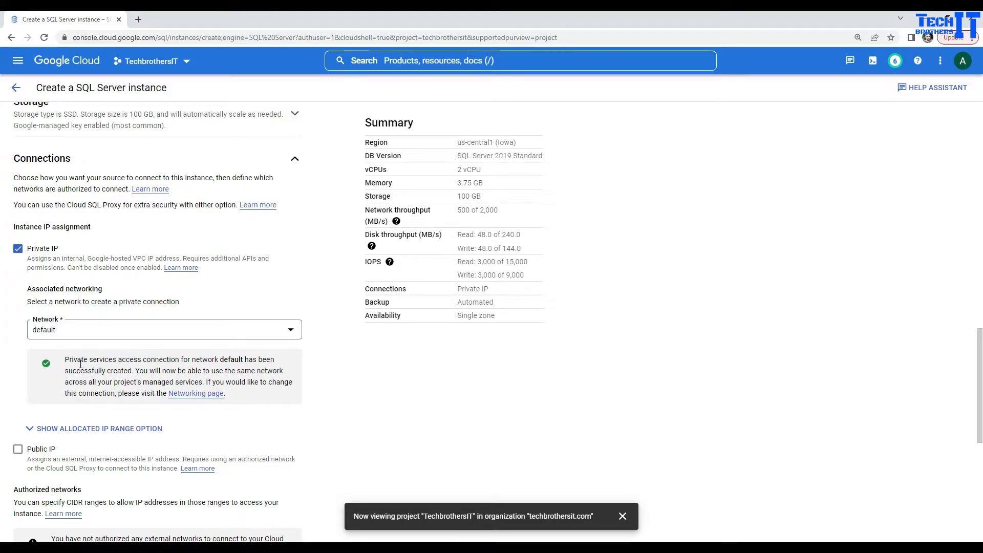
Submit creation of the aamirsqlserver instance with all configured settings.
scroll(101, 369, "down", 2)
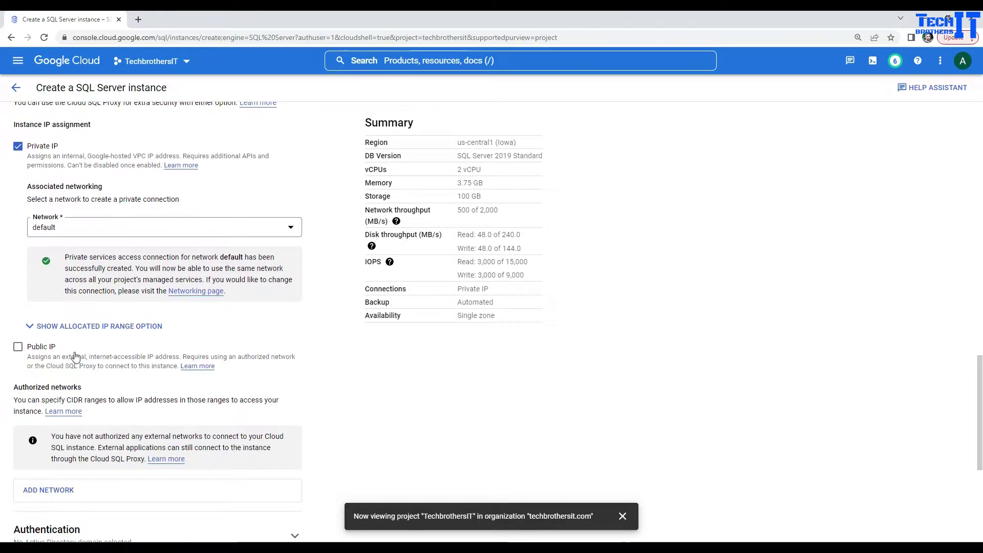
scroll(75, 356, "down", 2)
scroll(74, 356, "down", 2)
scroll(76, 356, "down", 1)
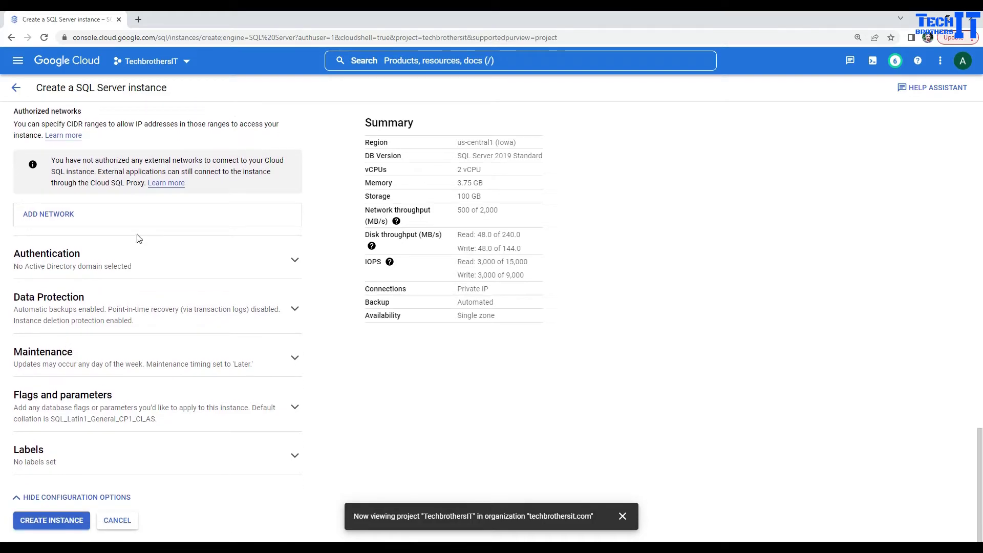
left_click(50, 523)
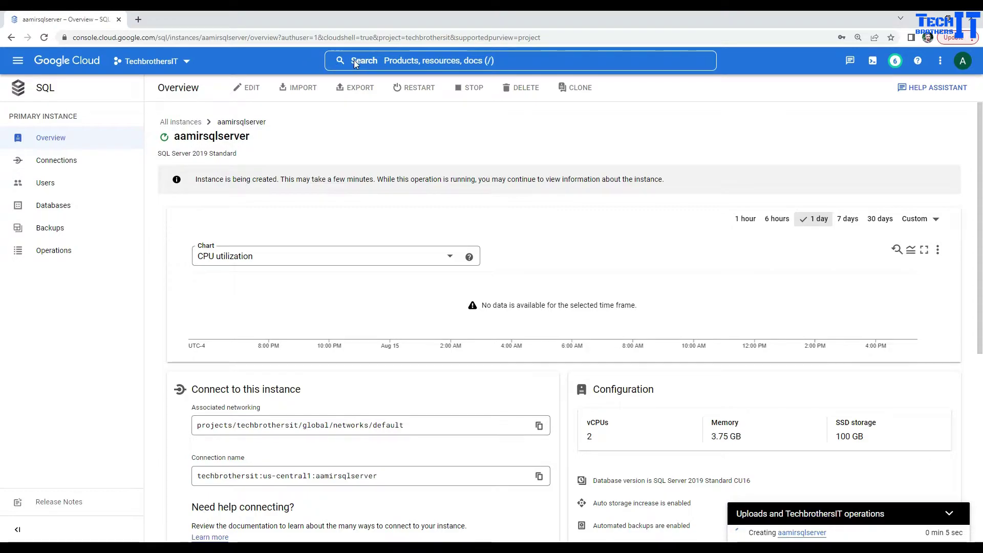
Search for VM, then go to Compute Engine > VM instances via the navigation menu.
left_click(386, 61)
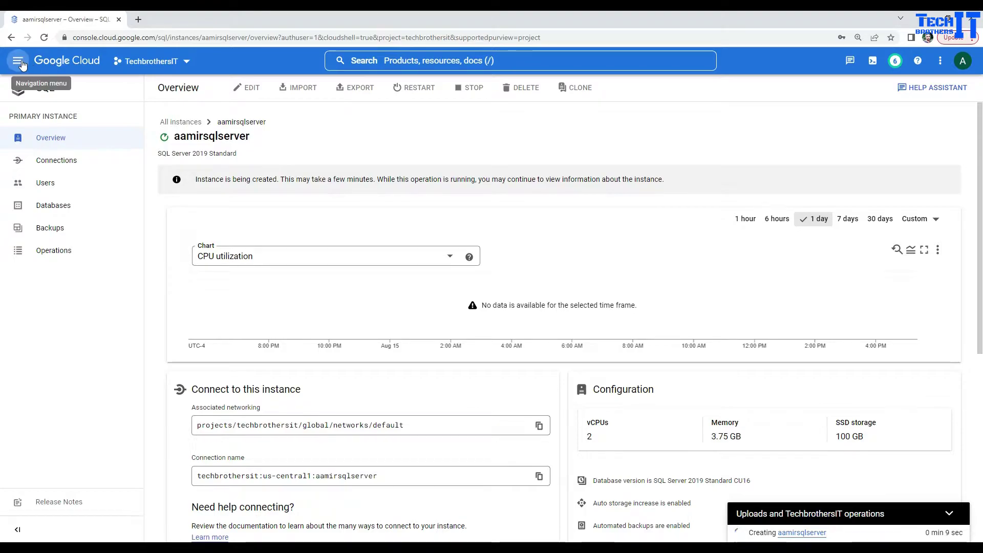
left_click(400, 62)
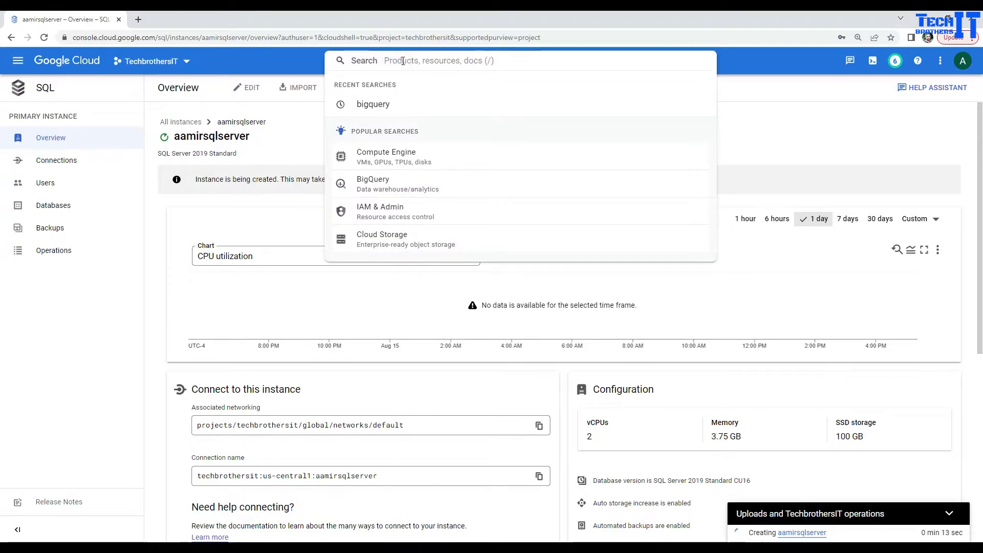
type("VM")
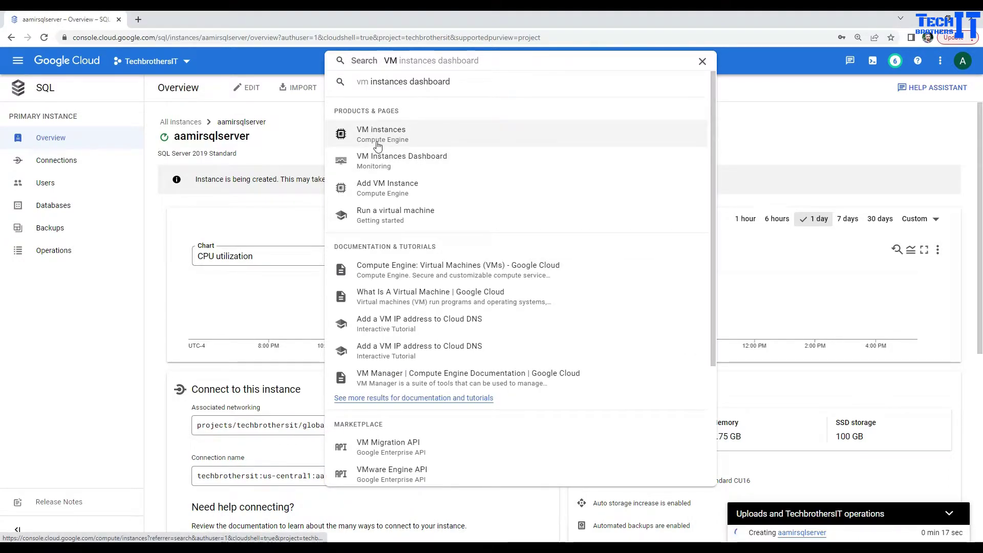
left_click(15, 64)
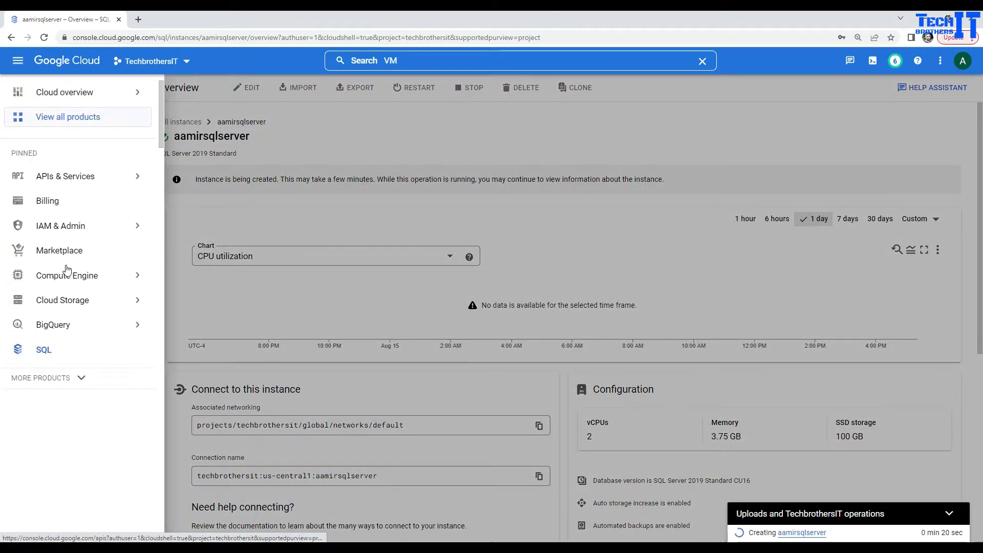
mouse_move(75, 277)
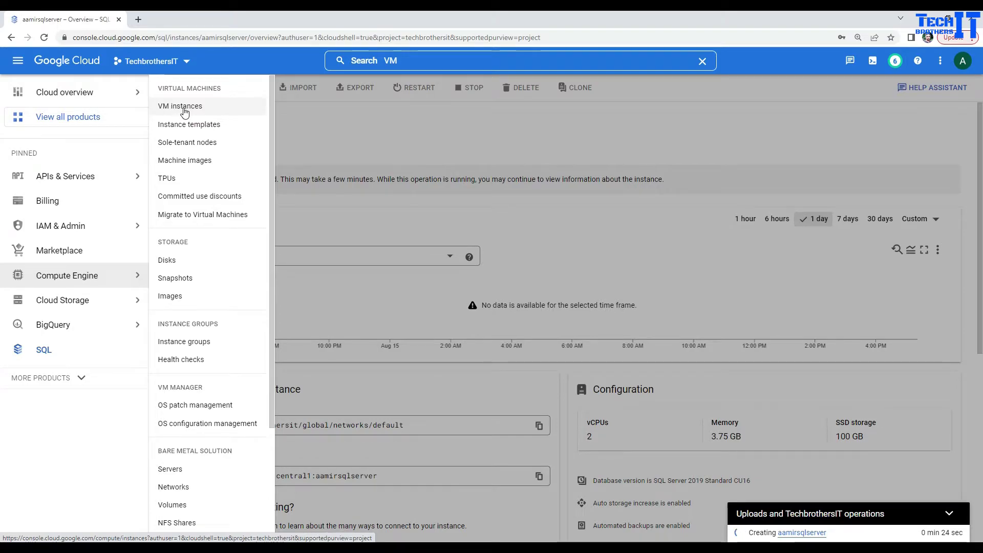
left_click(183, 109)
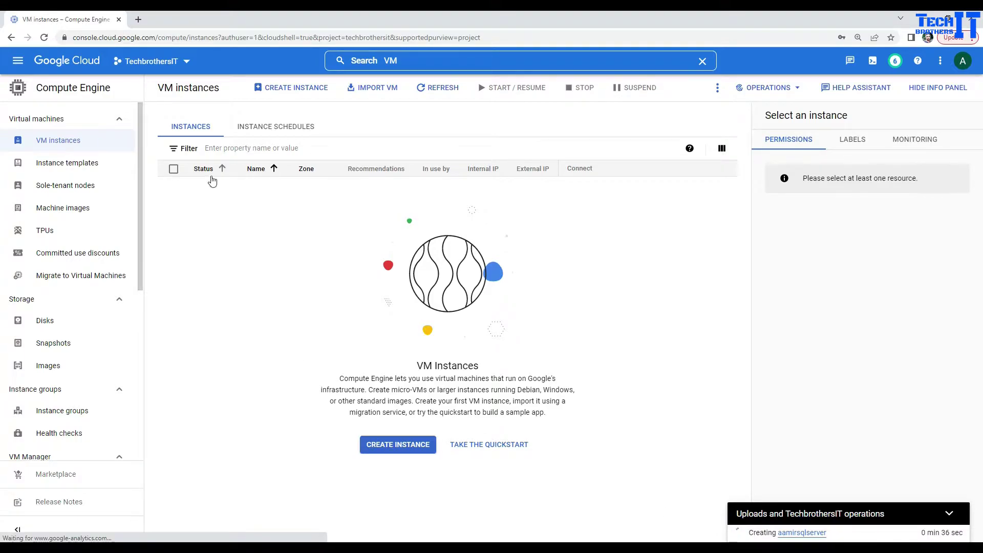
Start a new VM instance, prefilled as instance-1 in us-central1.
left_click(377, 444)
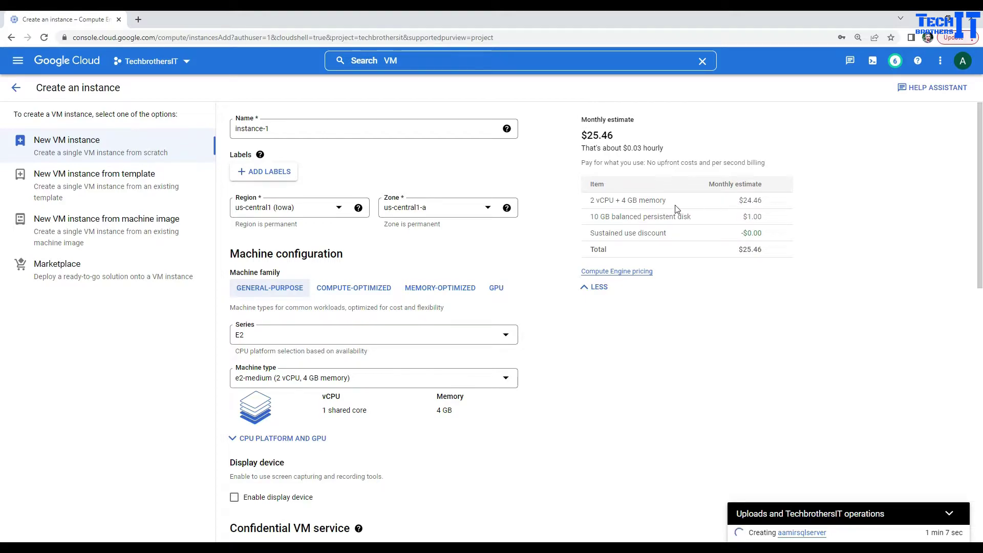
triple_click(669, 148)
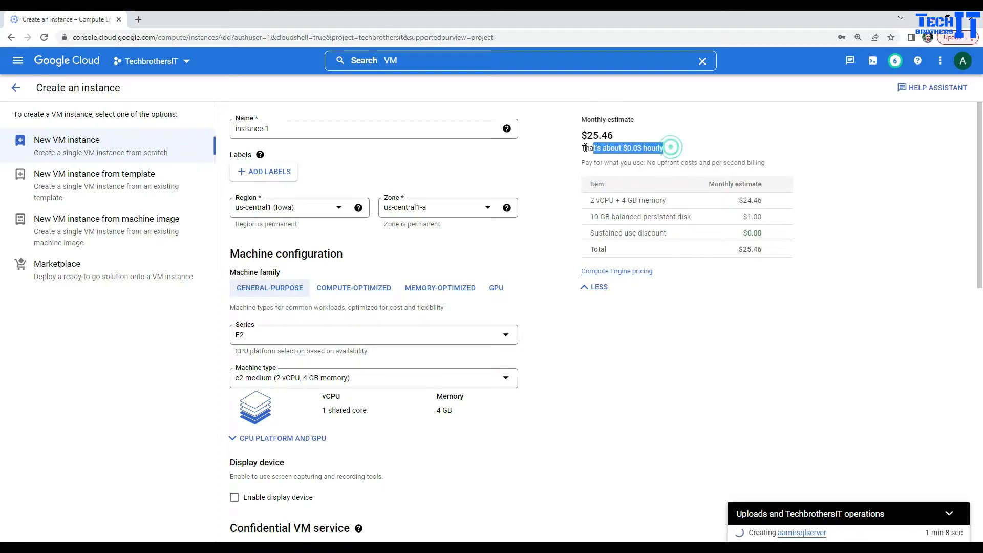
left_click(310, 337)
left_click(287, 399)
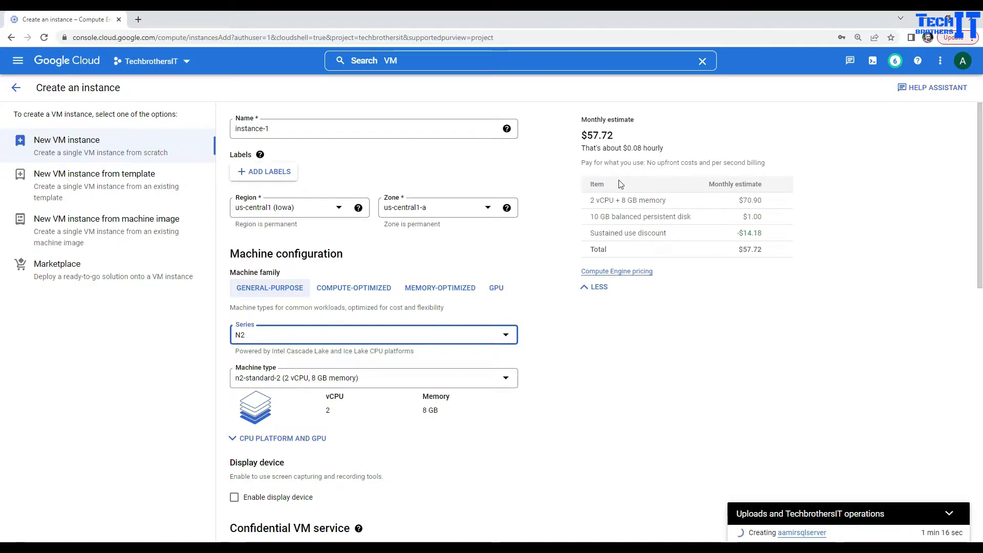
left_click(275, 334)
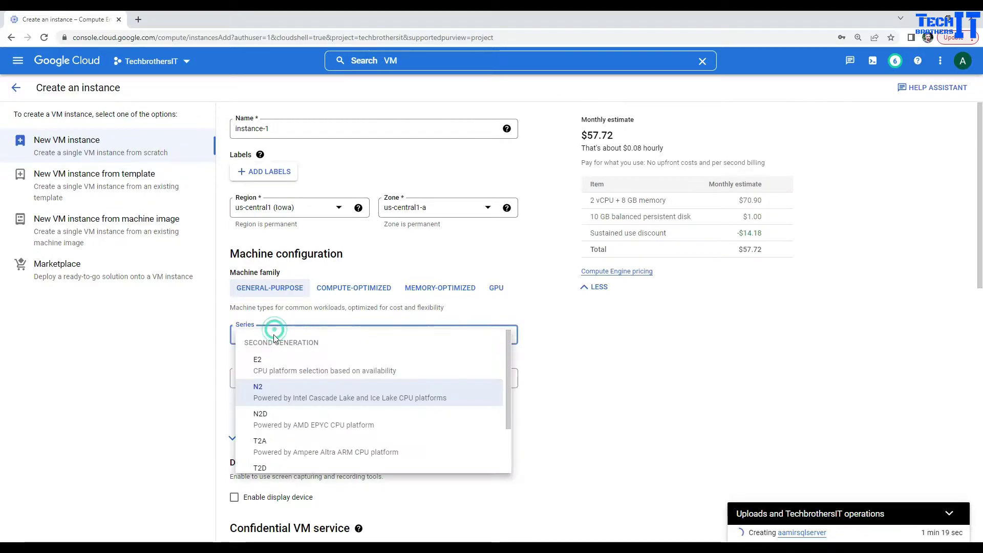
left_click(275, 369)
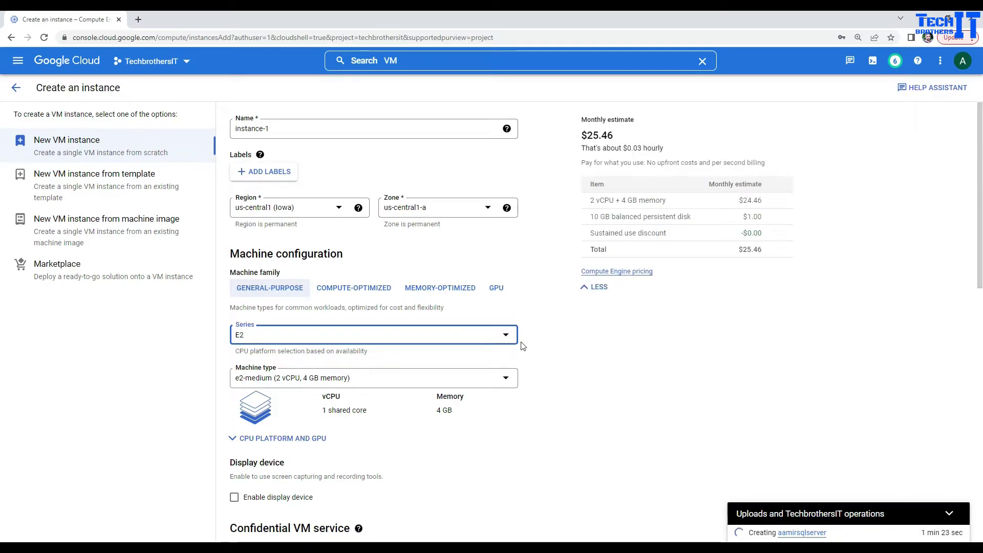
scroll(566, 373, "down", 3)
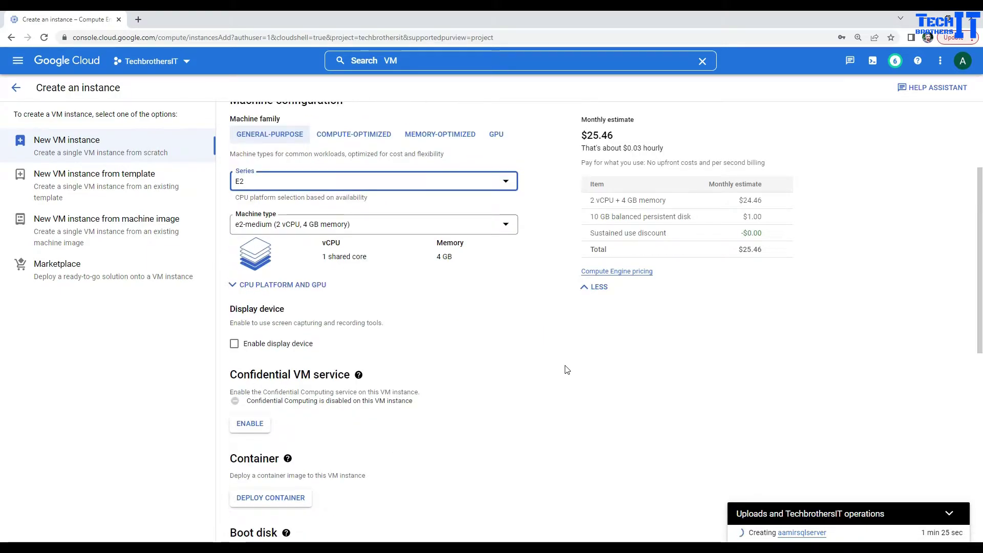
scroll(567, 370, "down", 4)
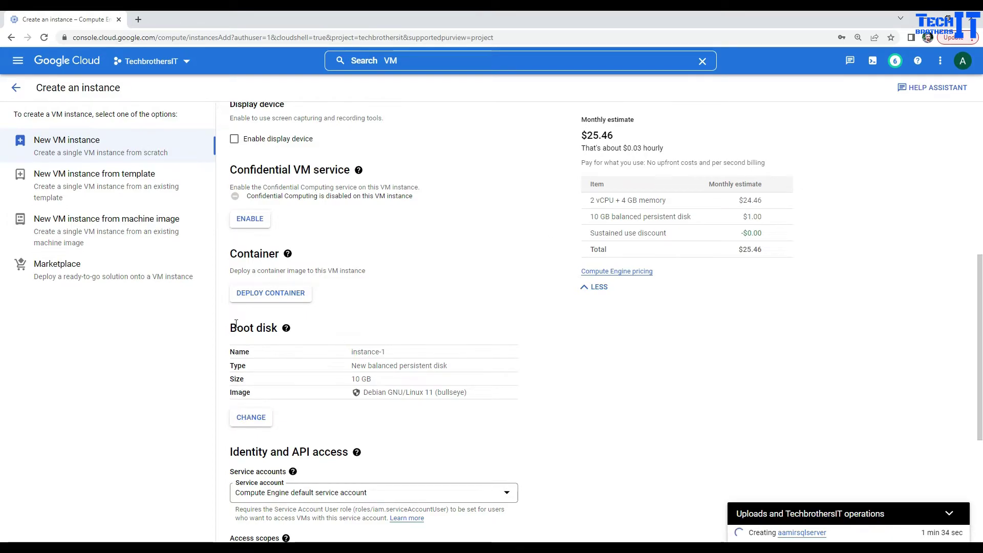
Set the boot disk to Windows Server 2016 Datacenter on a 50 GB balanced persistent disk.
left_click(255, 425)
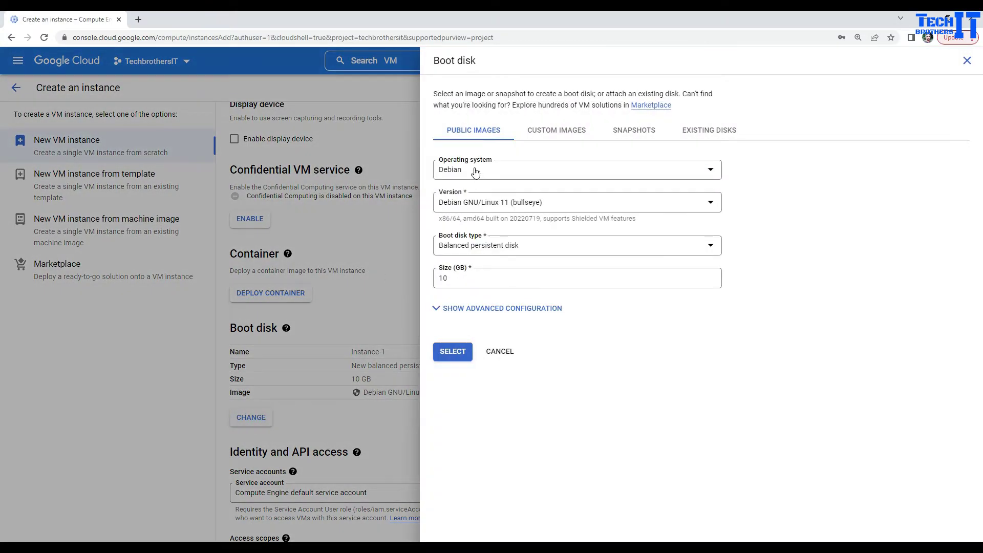
left_click(709, 169)
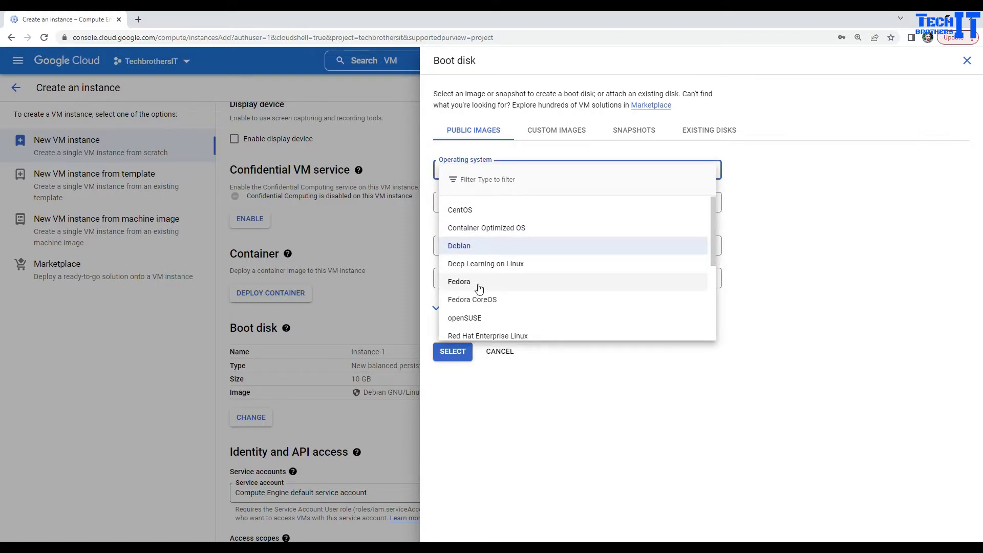
scroll(512, 296, "down", 3)
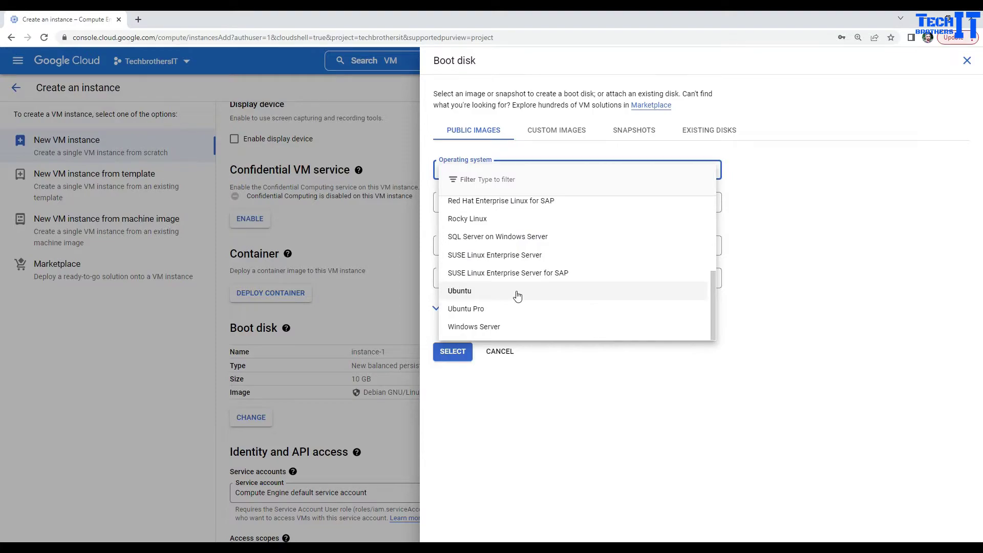
left_click(471, 330)
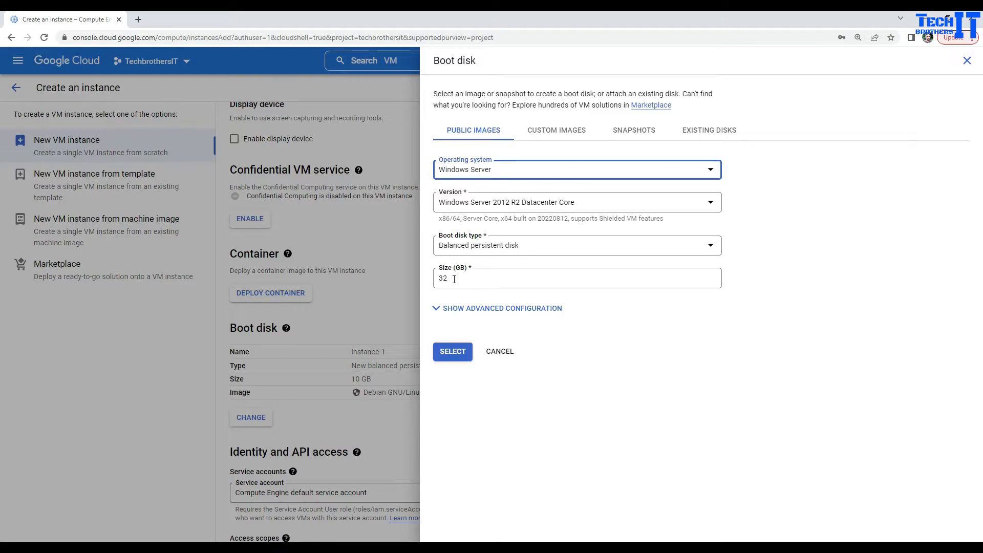
left_click(507, 202)
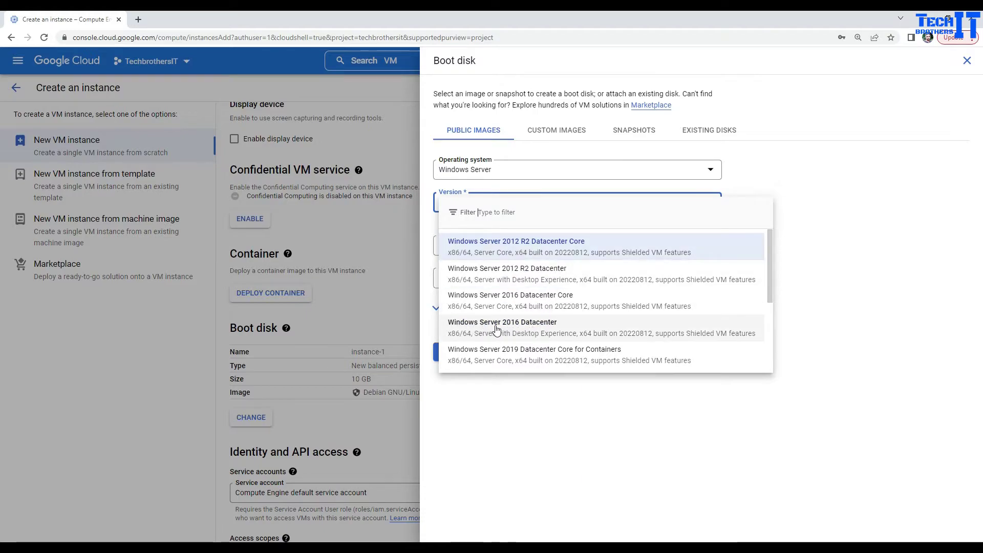
left_click(529, 331)
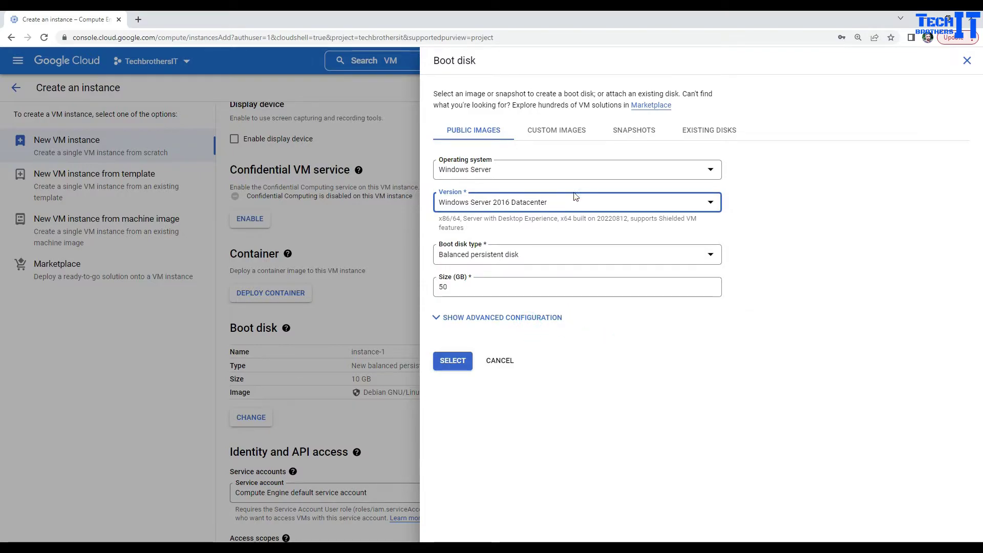
left_click(441, 320)
scroll(466, 355, "down", 2)
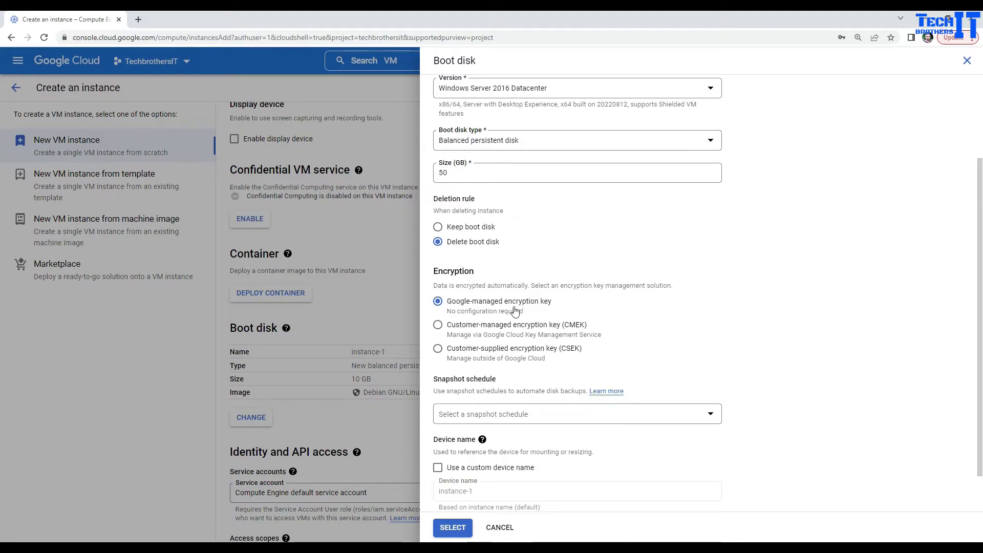
scroll(621, 312, "down", 1)
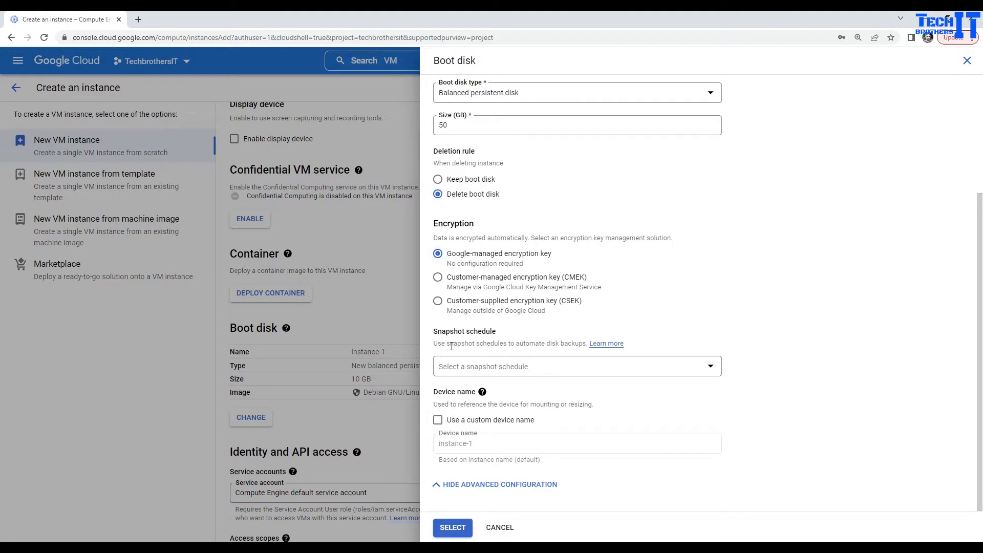
left_click(461, 528)
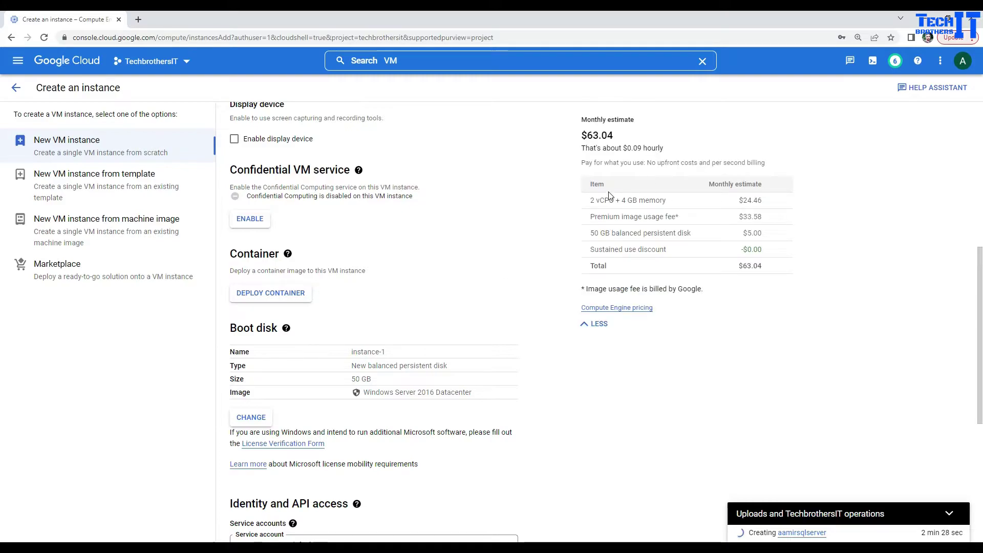
Review the $63.04 monthly cost estimate and create instance-1.
double_click(590, 135)
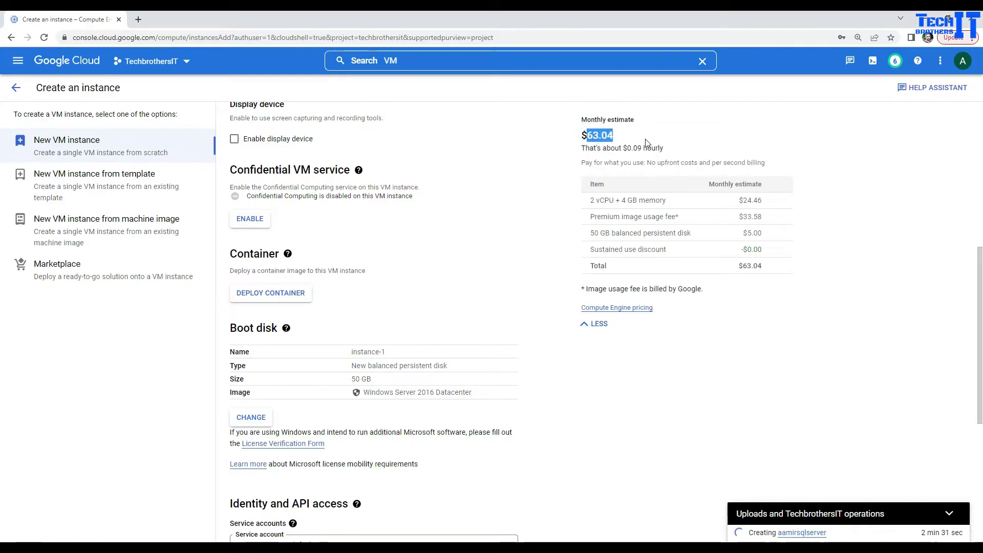
left_click_drag(640, 147, 582, 150)
left_click(717, 434)
scroll(717, 435, "down", 6)
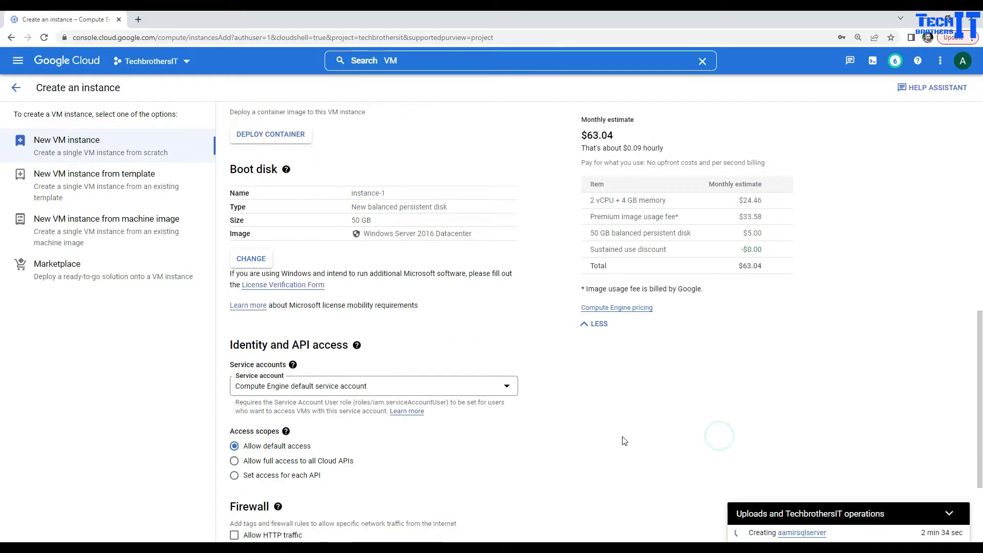
left_click(271, 517)
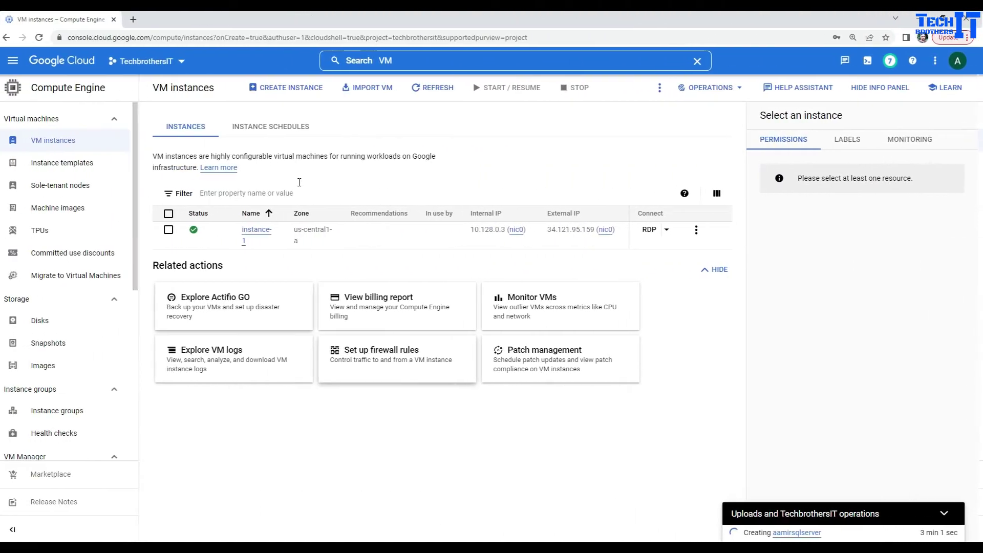
Download the remote desktop (RDP) file for instance-1 from the VM list.
mouse_move(490, 234)
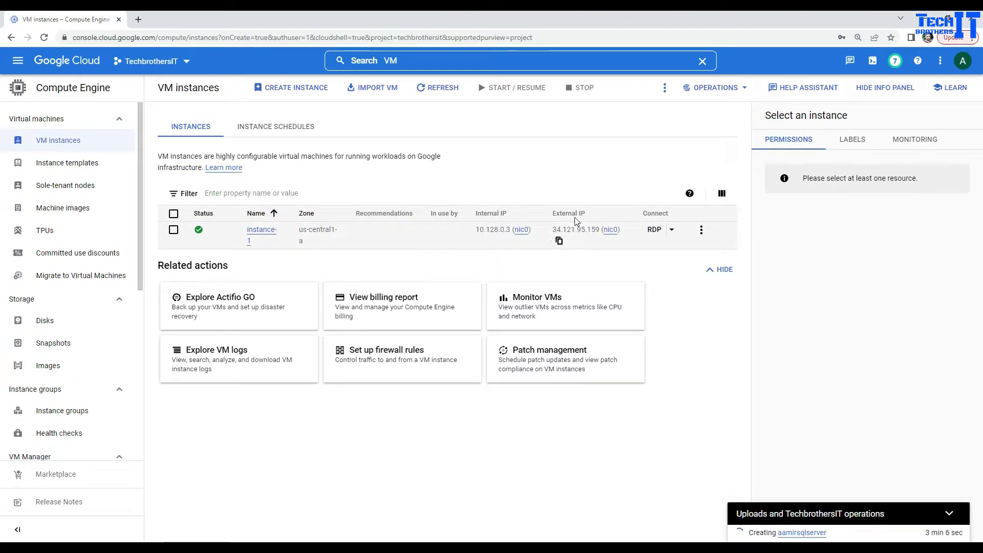
mouse_move(574, 234)
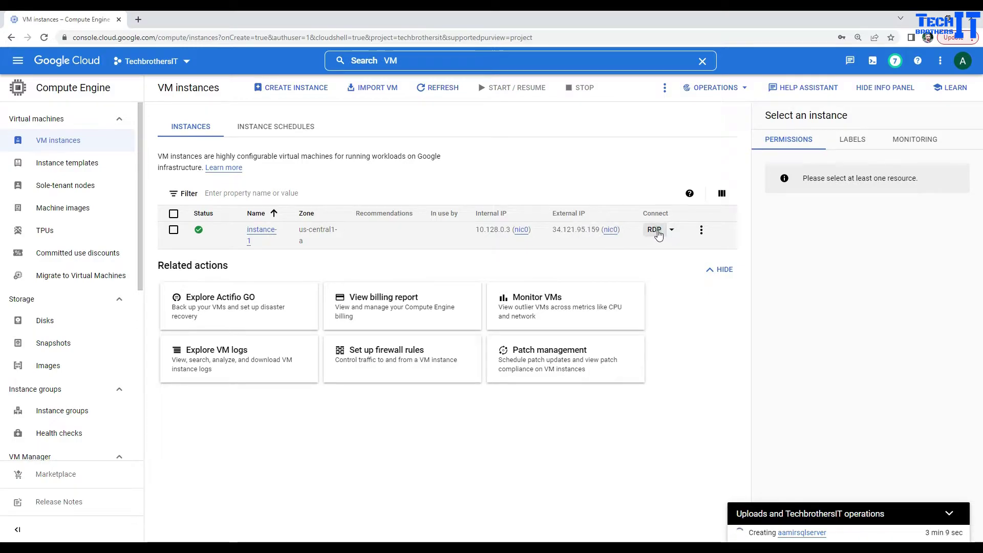
left_click(655, 230)
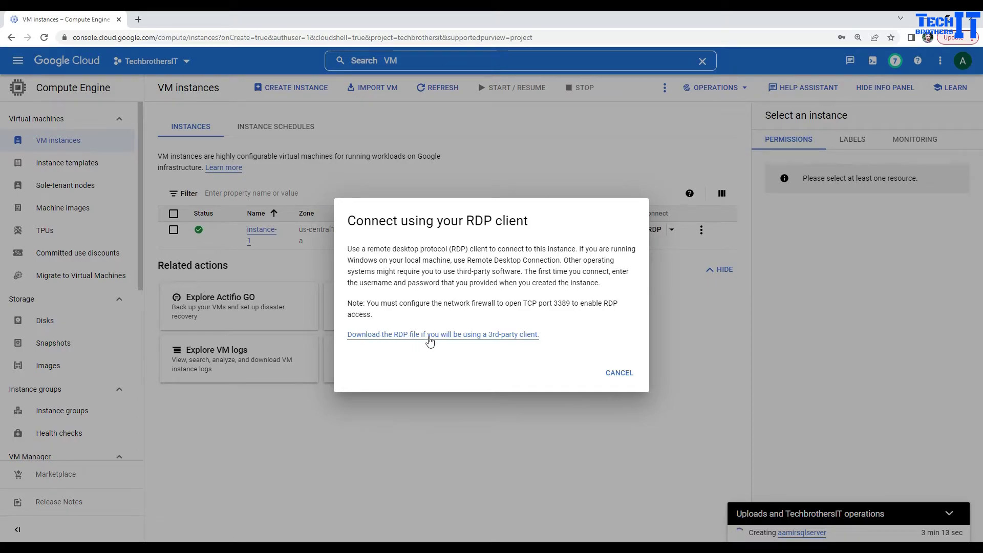
left_click(483, 335)
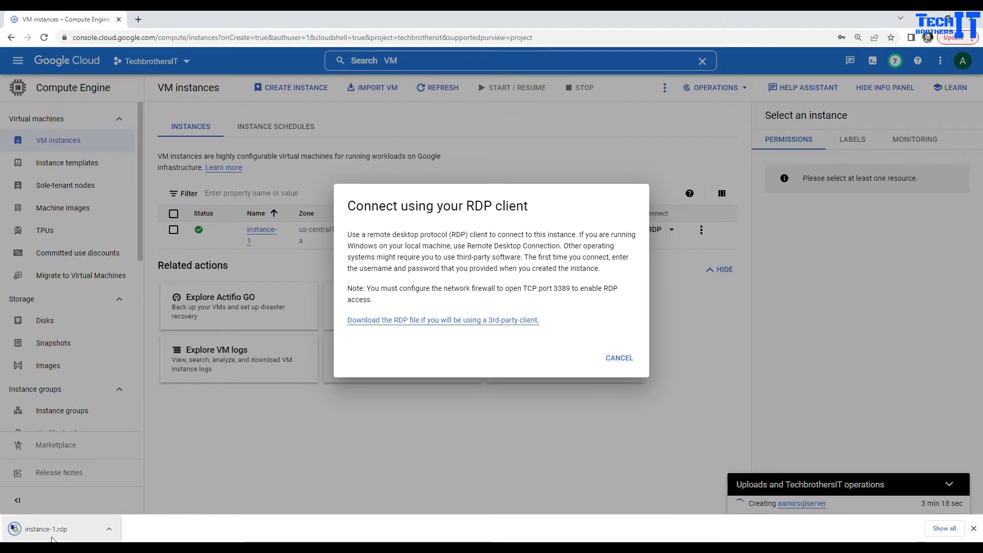
Open instance-1.rdp and connect to 34.121.95.159 despite the unknown-publisher warning.
left_click(45, 532)
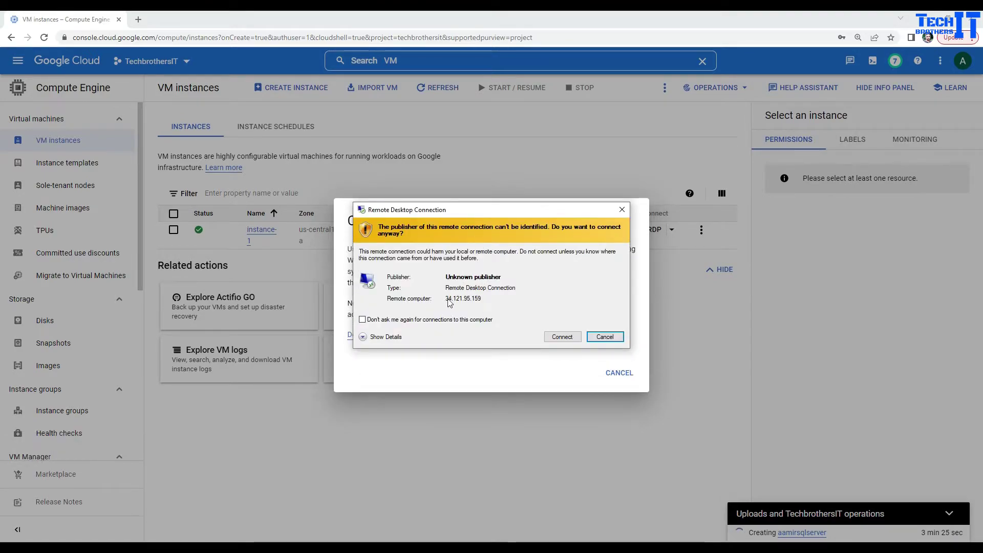
left_click(576, 212)
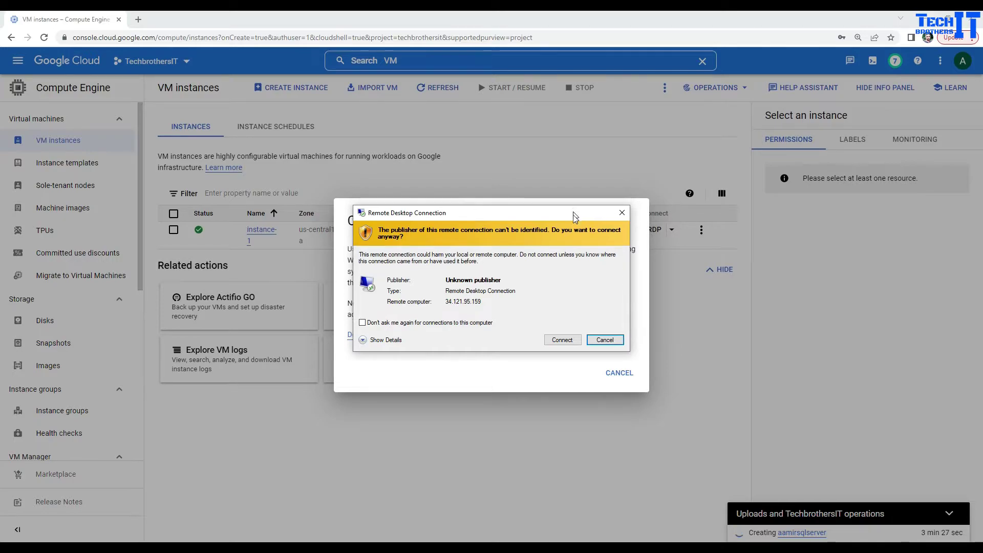
left_click(618, 373)
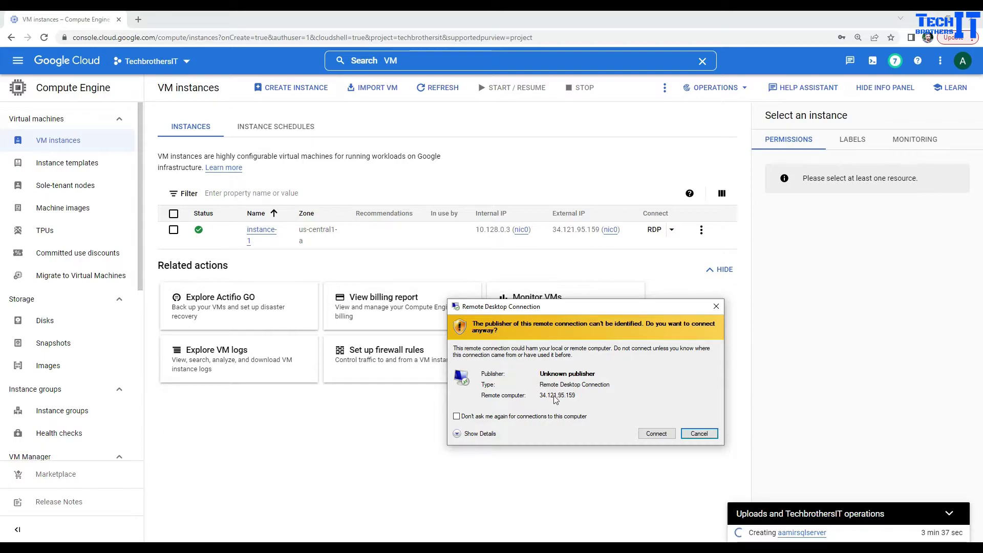
left_click(646, 434)
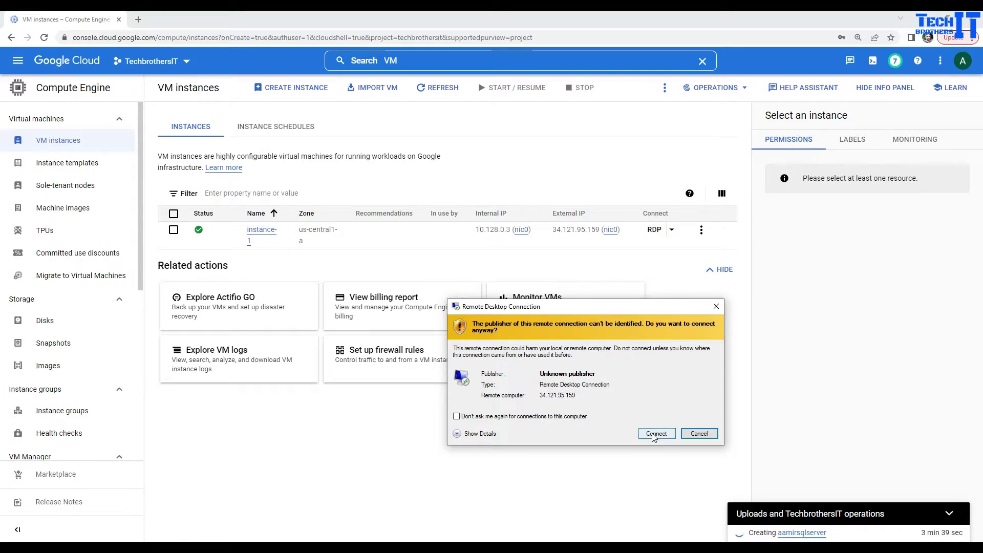
left_click(384, 412)
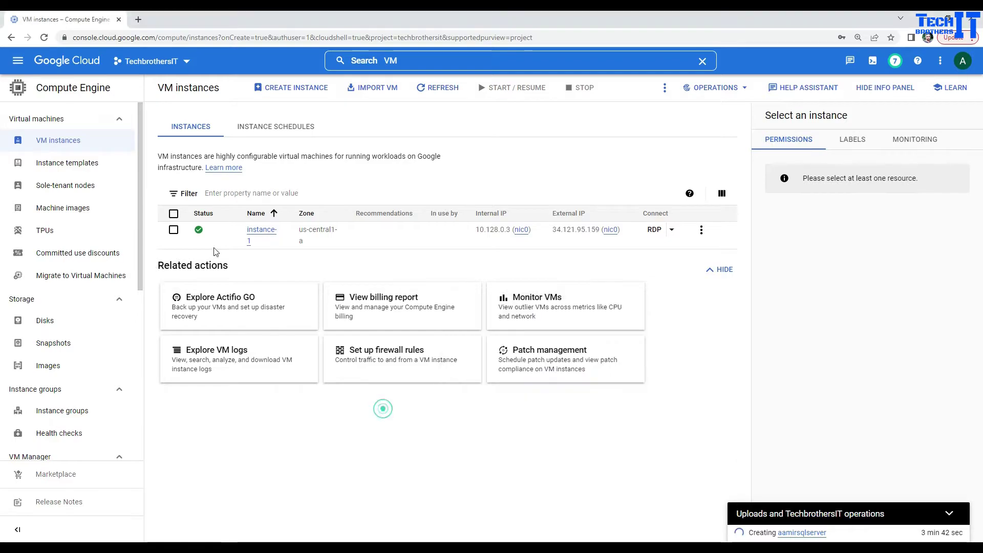
Set a new Windows password for instance-1's username and copy it to the clipboard.
left_click(257, 235)
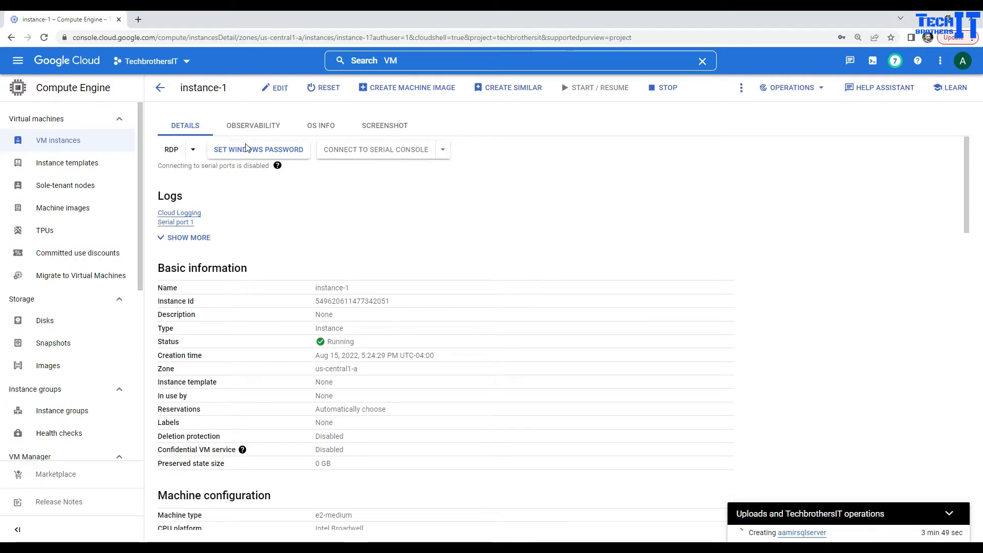
left_click(232, 150)
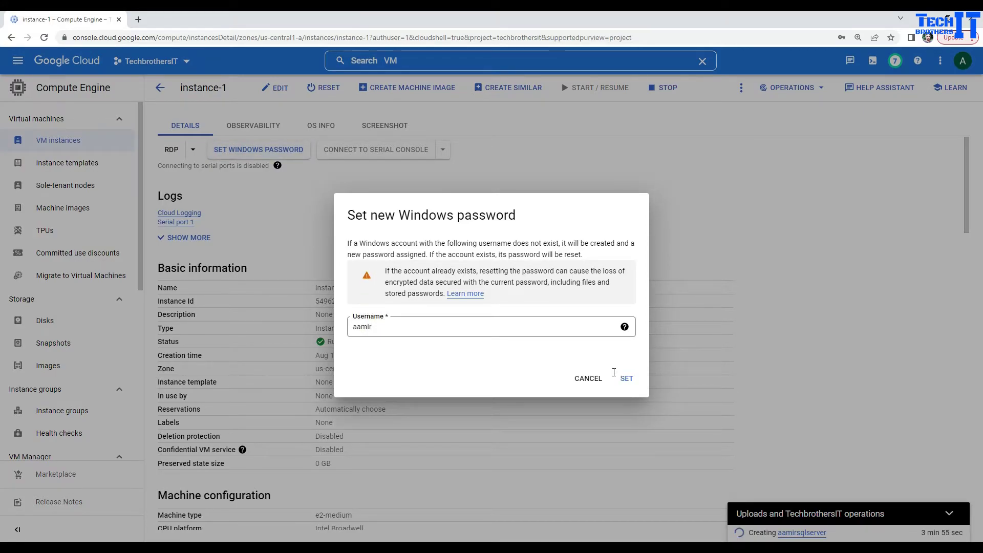
left_click(626, 383)
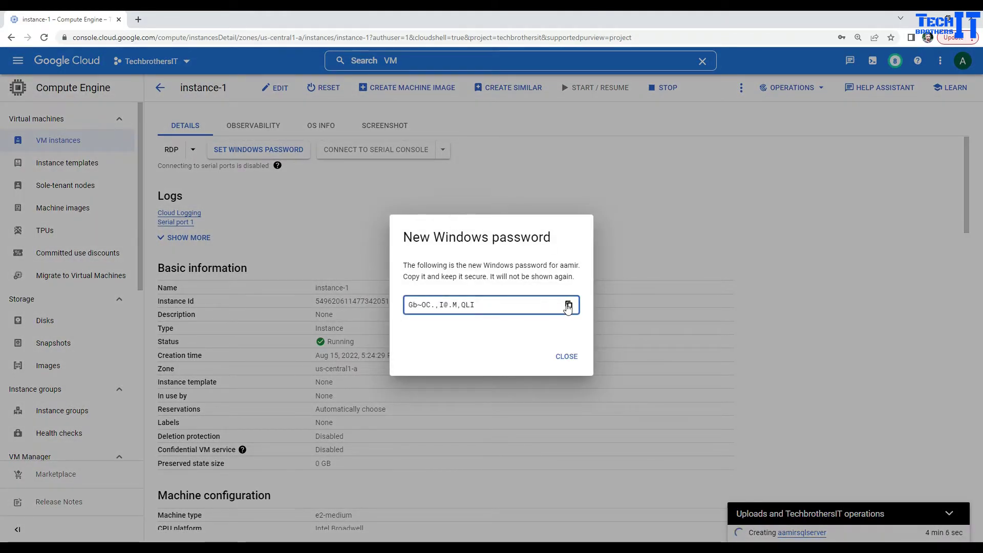
left_click(568, 305)
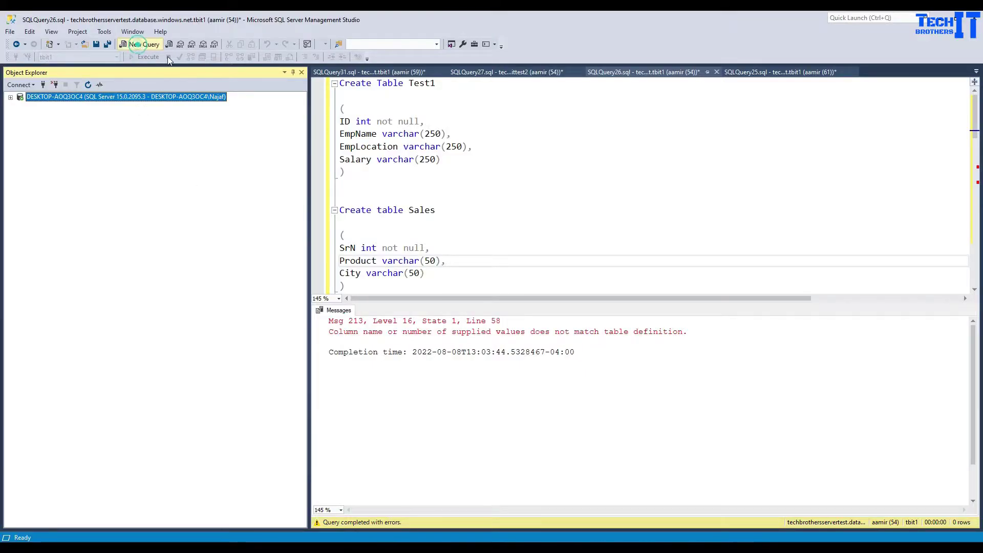
Paste the new password into a fresh SSMS query, then proceed with the remote desktop connection.
left_click(138, 45)
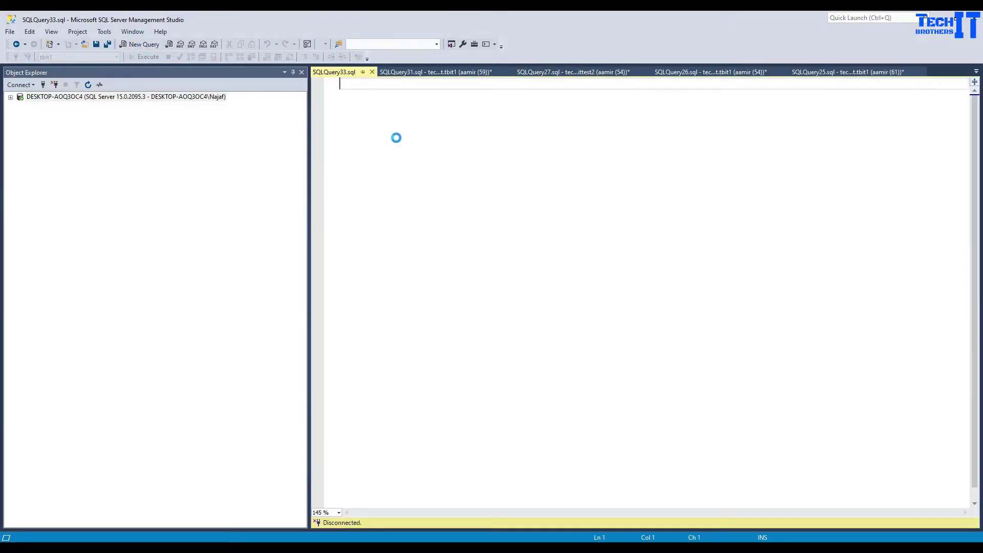
key("ctrl+v")
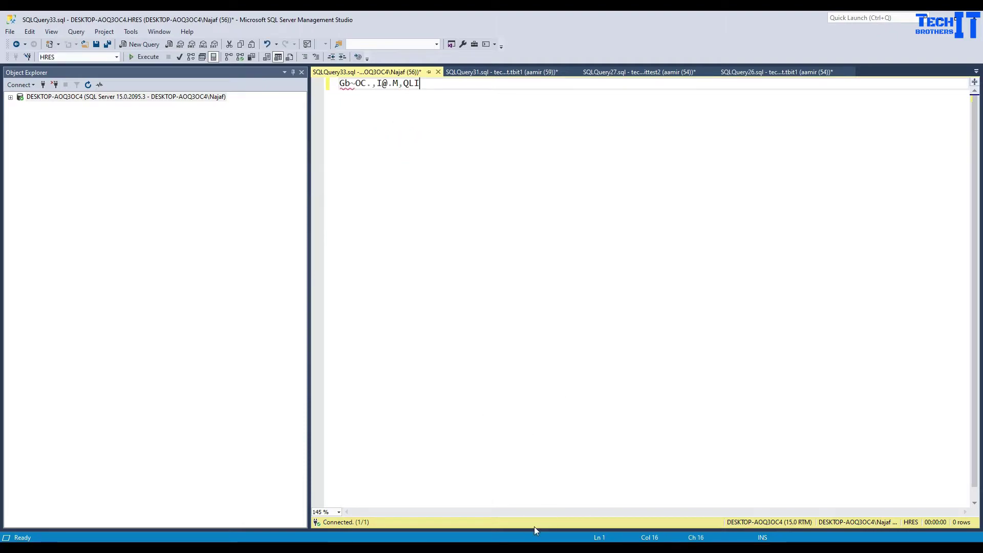
left_click(536, 546)
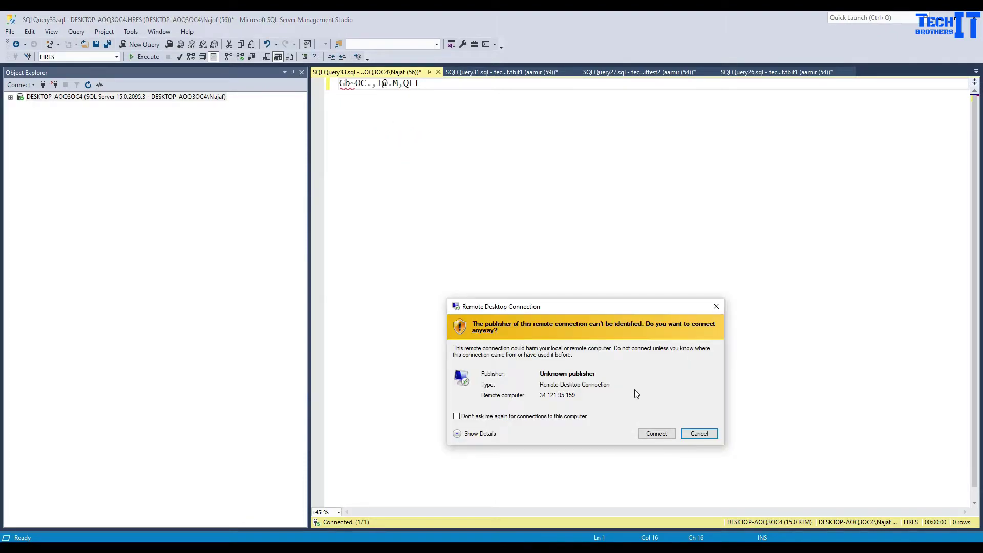
left_click(648, 436)
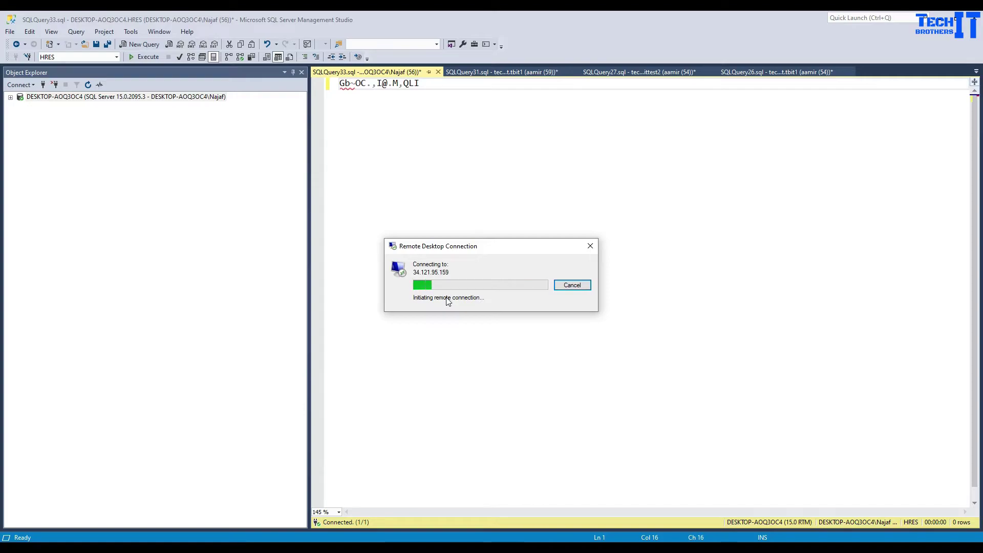
mouse_move(364, 542)
left_click(342, 505)
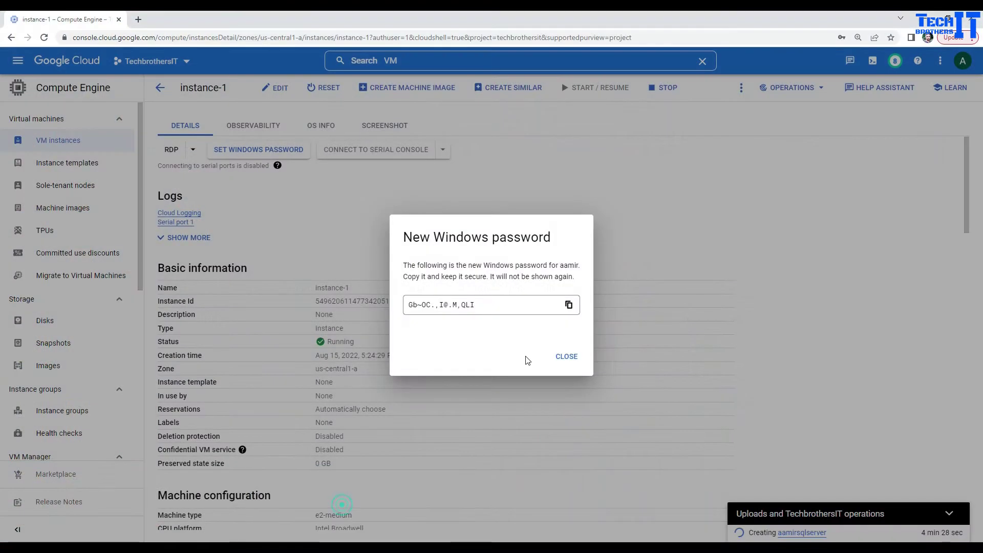
Recopy the password, close the notice, and scroll down to instance-1's networking details.
left_click(569, 305)
left_click(566, 357)
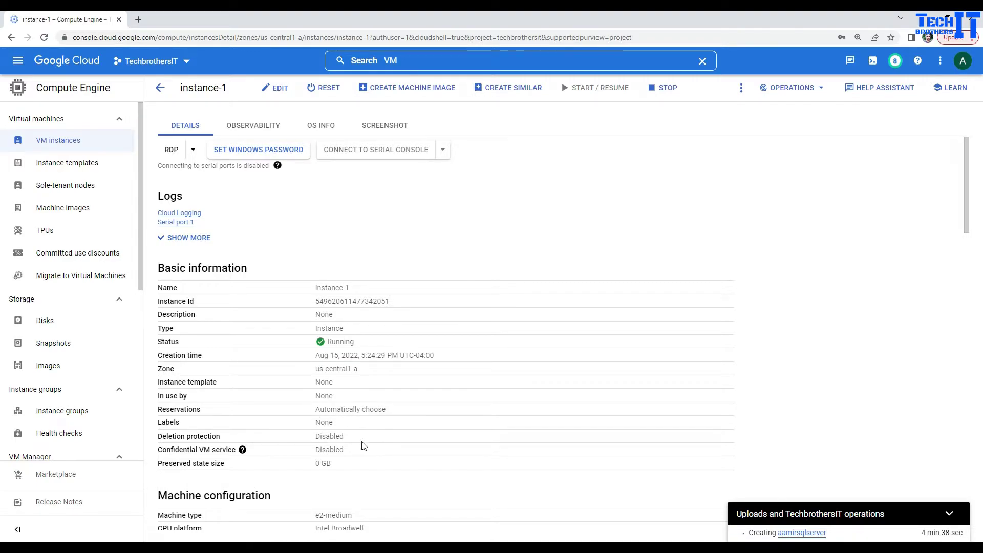
scroll(343, 419, "down", 1)
scroll(342, 419, "down", 3)
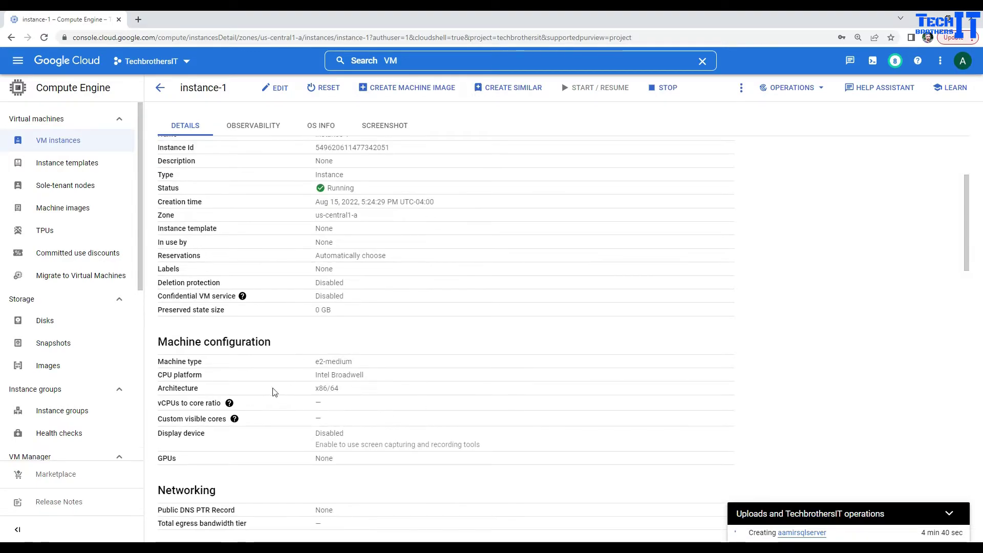
left_click(371, 376)
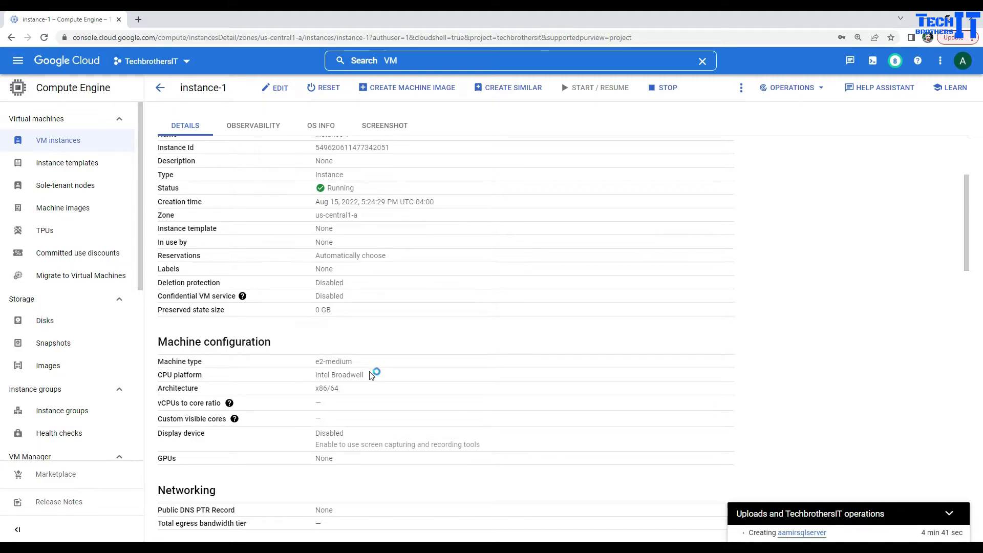
scroll(372, 376, "down", 3)
scroll(384, 379, "down", 3)
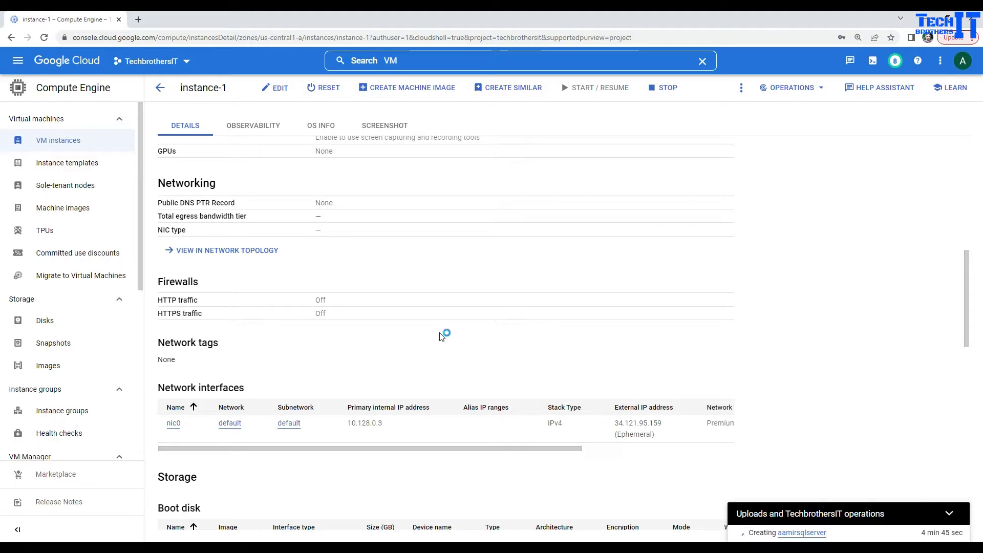
scroll(443, 332, "down", 4)
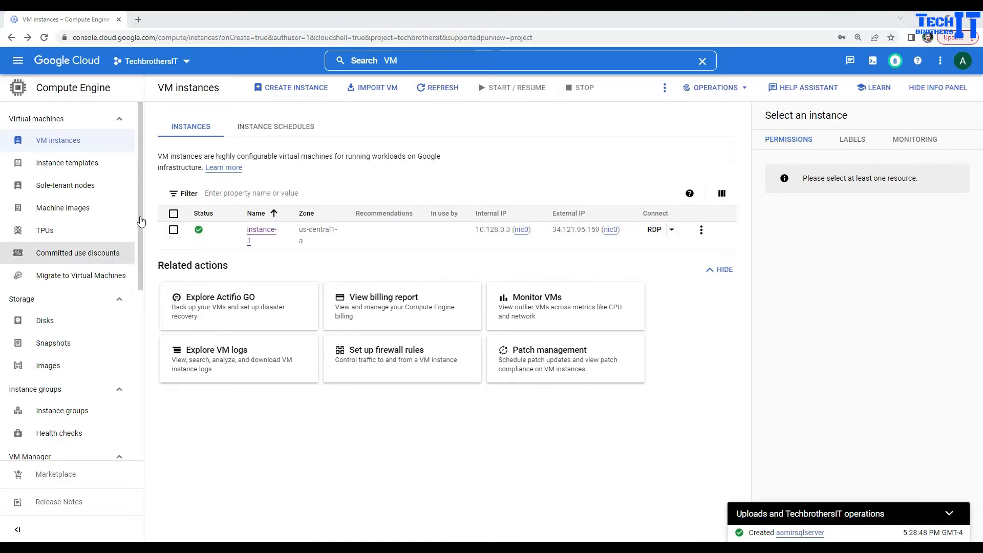
Launch instance-1.rdp from Downloads, sign in with the pasted password, and accept the certificate.
key("super+e")
left_click(339, 245)
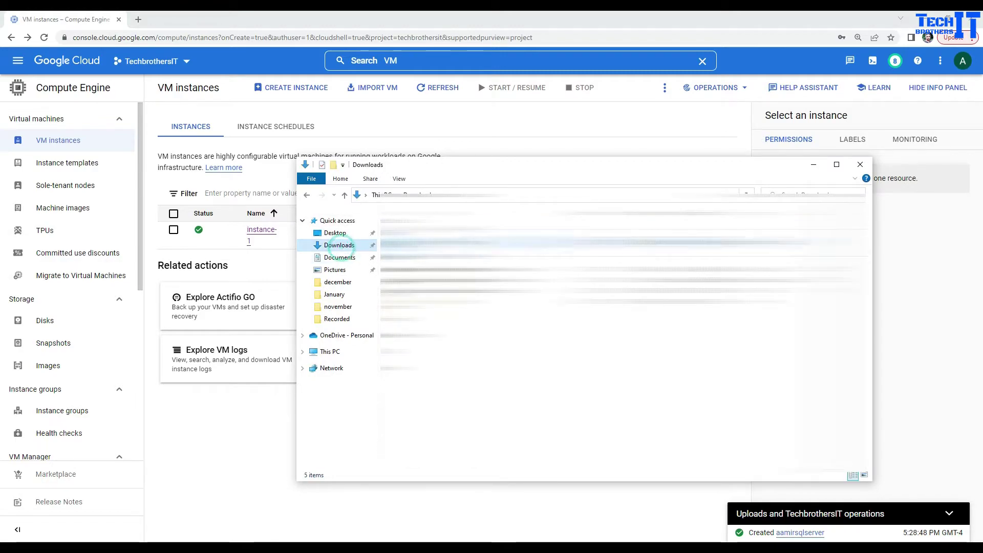
double_click(428, 242)
left_click(562, 336)
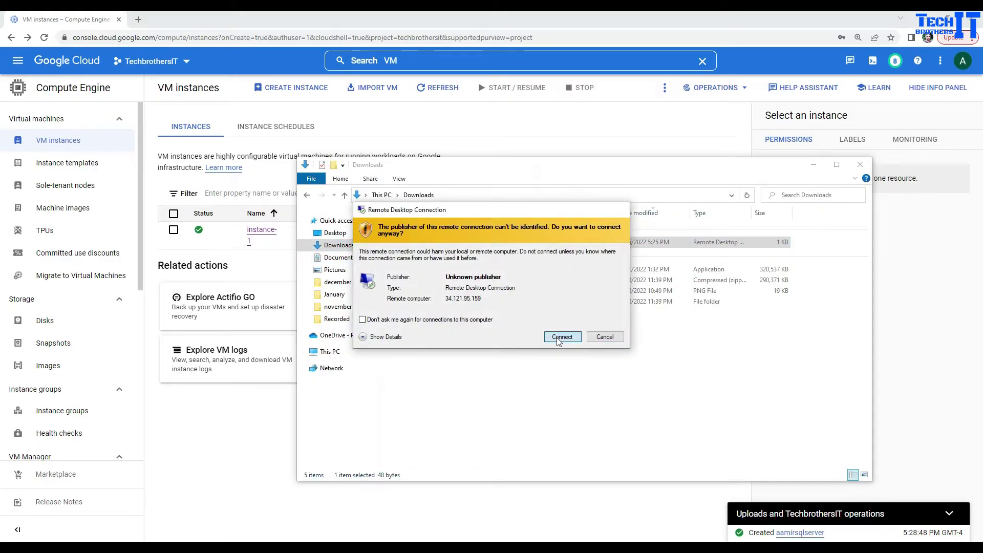
left_click(813, 166)
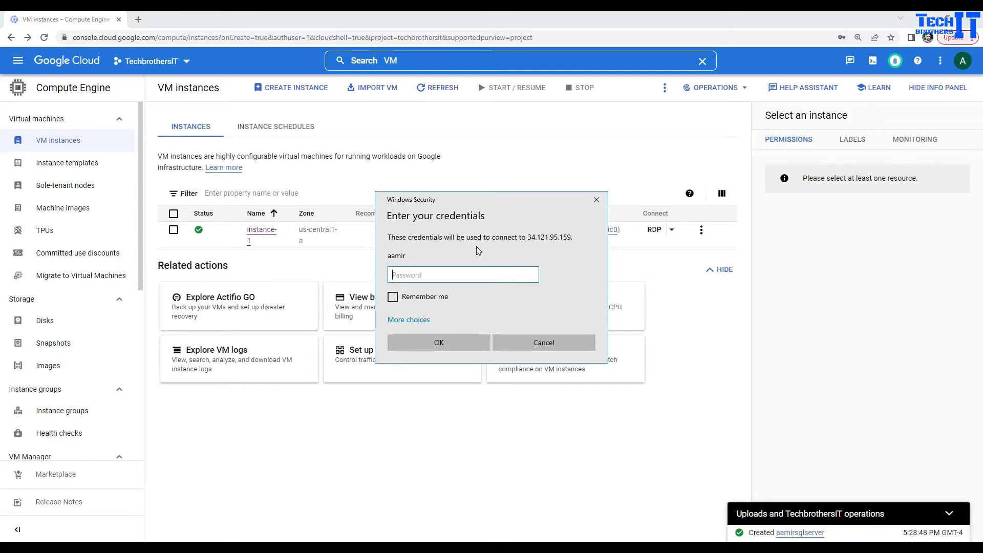
key("ctrl+v")
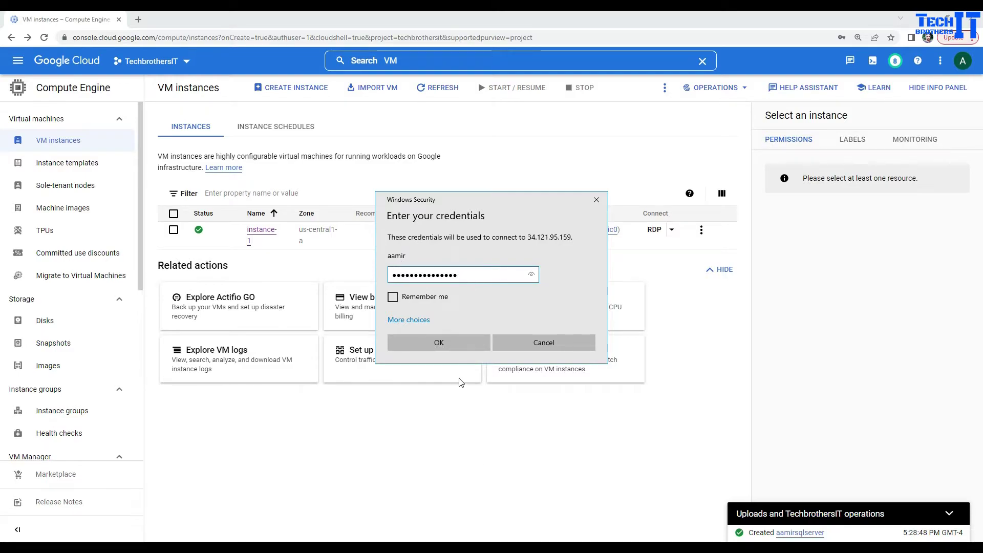
left_click(453, 343)
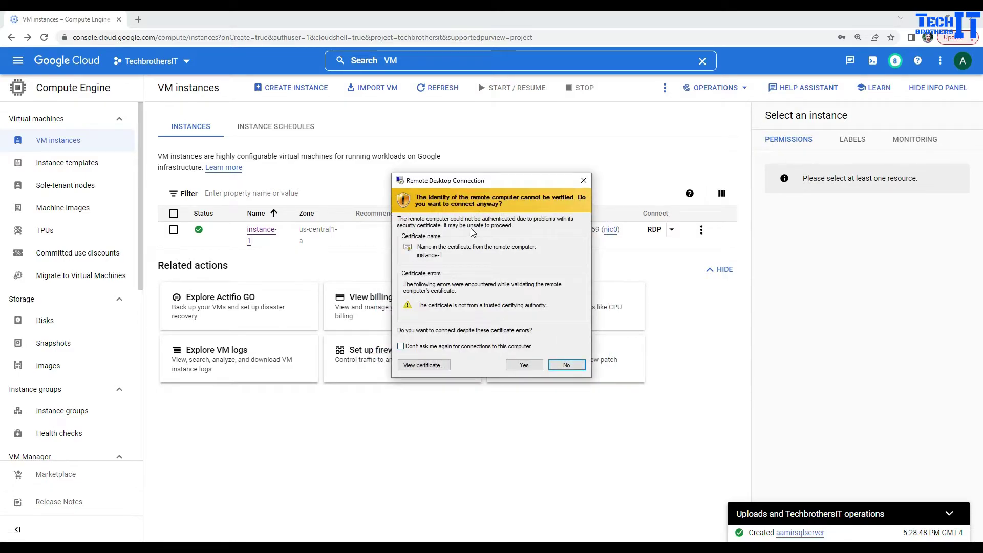
left_click(515, 366)
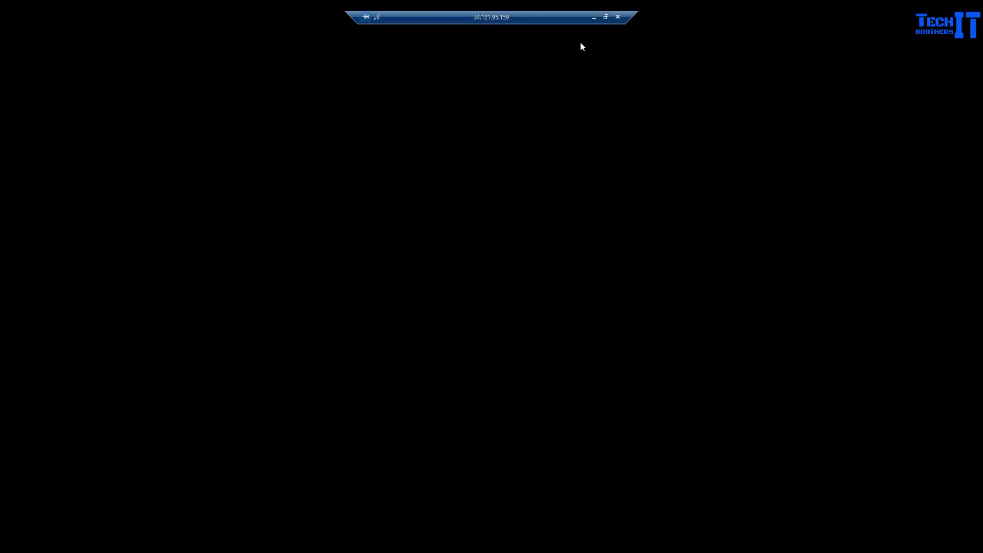
Open aamirsqlserver's overview under SQL to find its private IP 172.21.160.3.
left_click(593, 17)
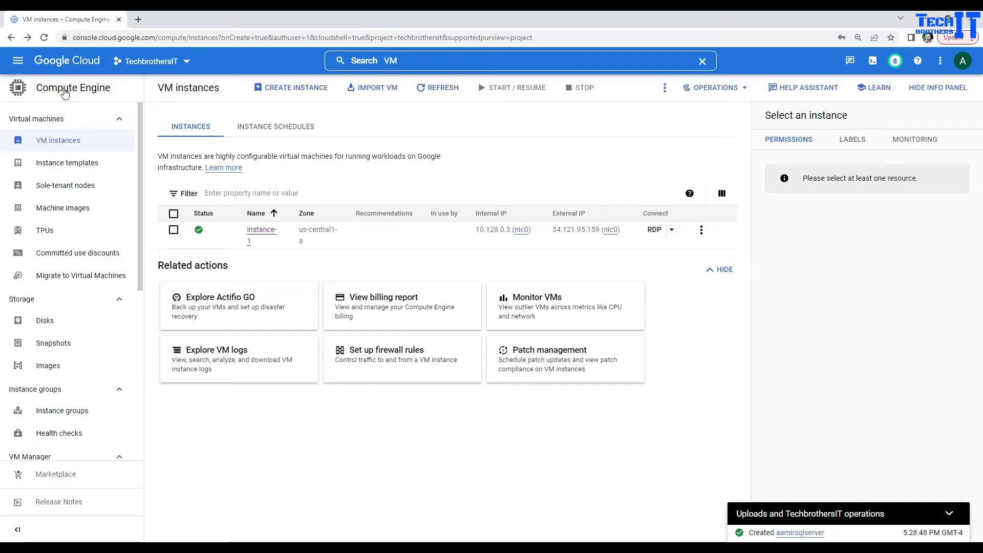
left_click(17, 62)
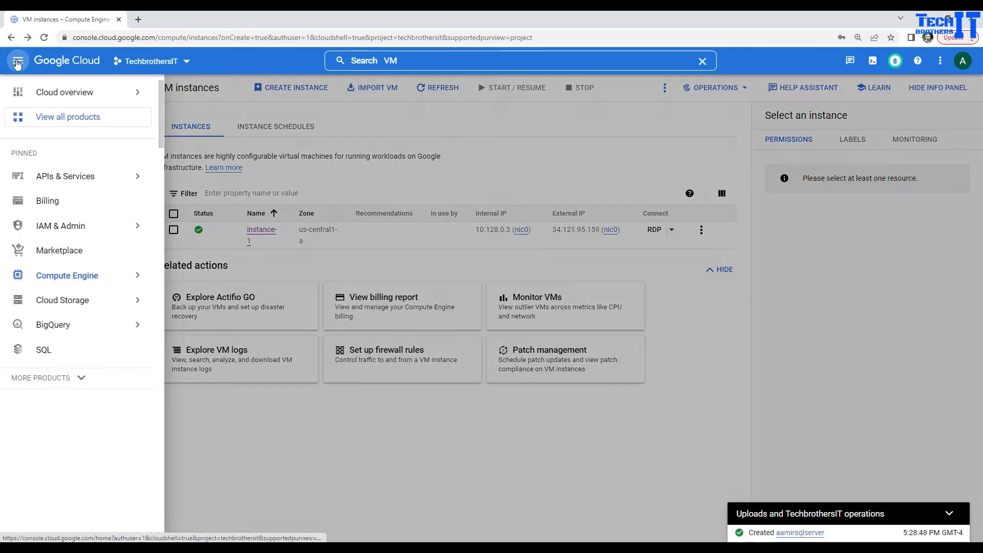
left_click(41, 353)
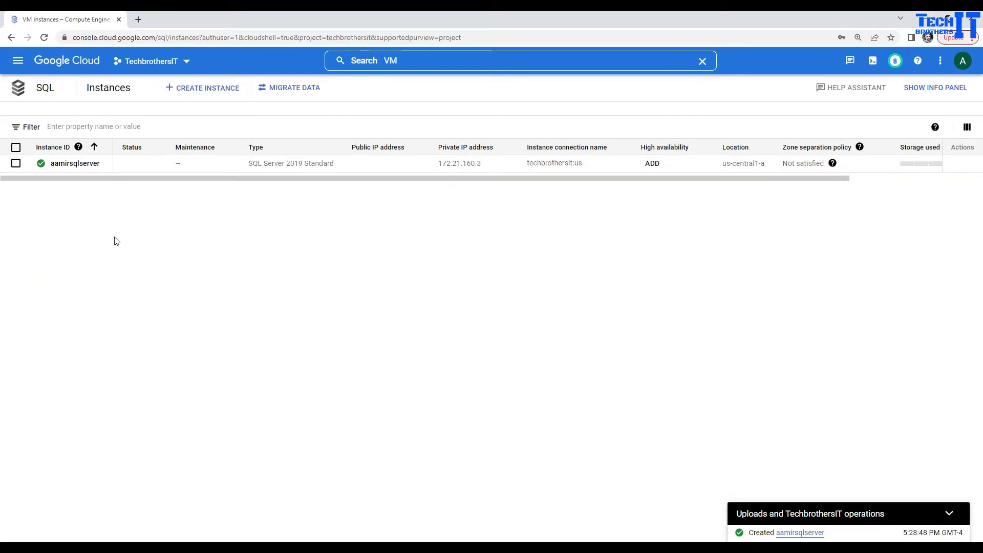
left_click(80, 166)
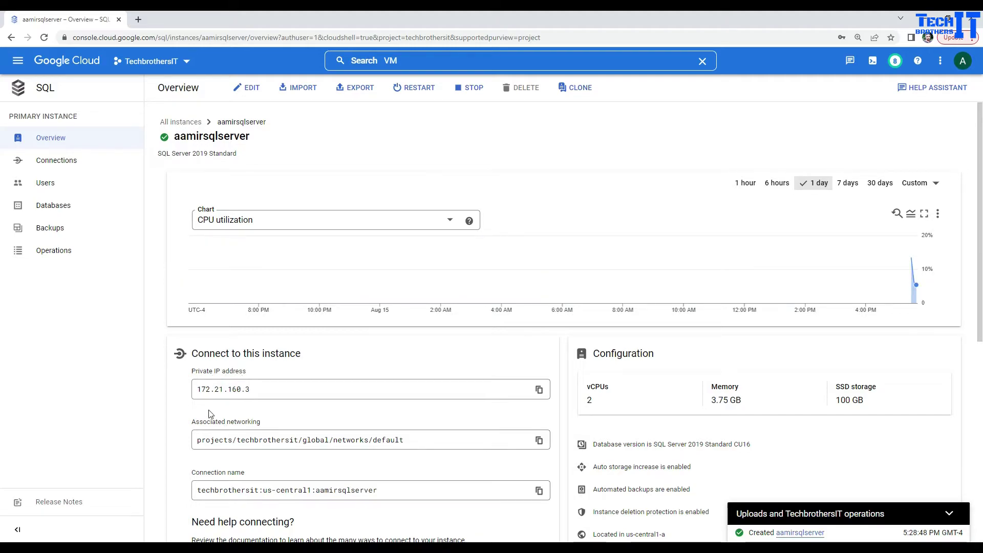
scroll(185, 404, "down", 2)
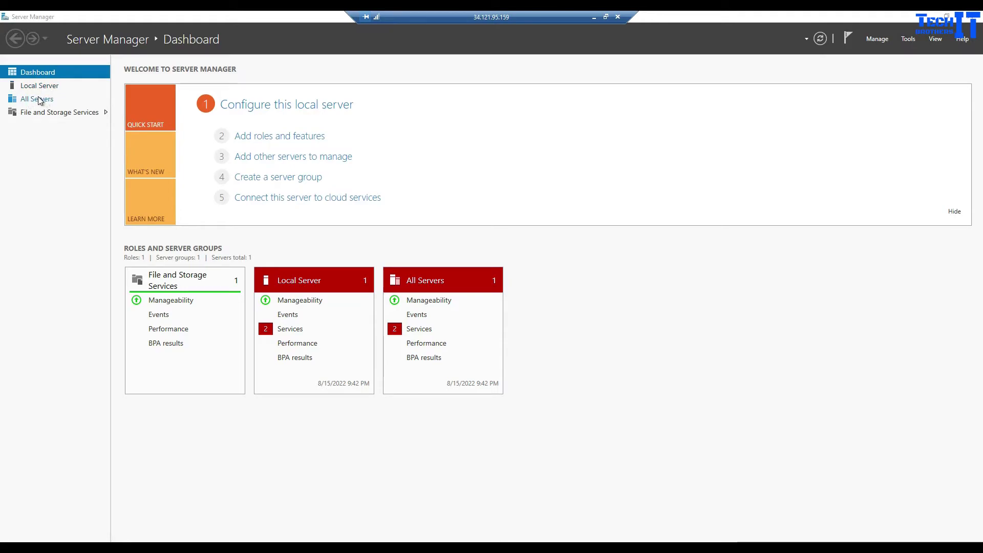
Turn off IE Enhanced Security Configuration for Administrators and Users on the Local Server.
left_click(38, 101)
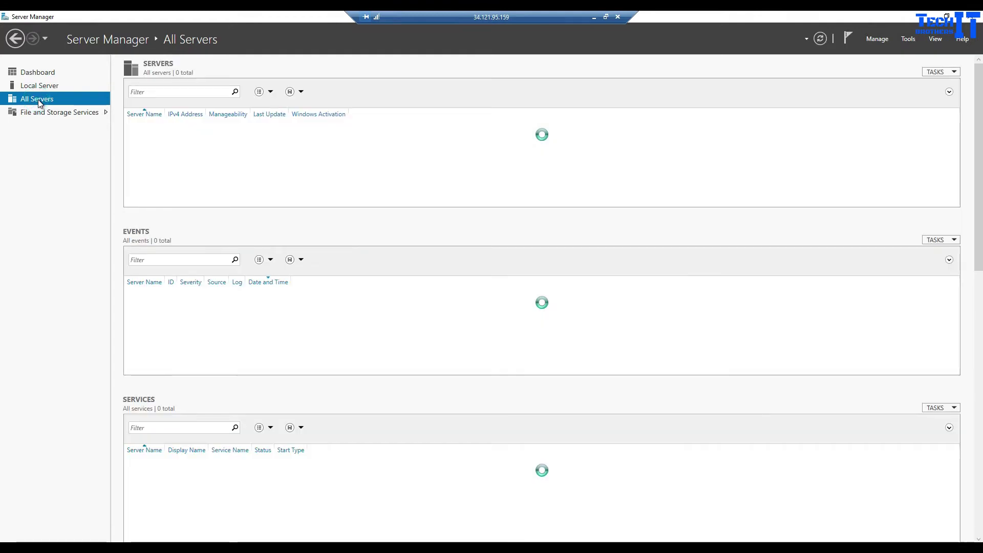
left_click(39, 87)
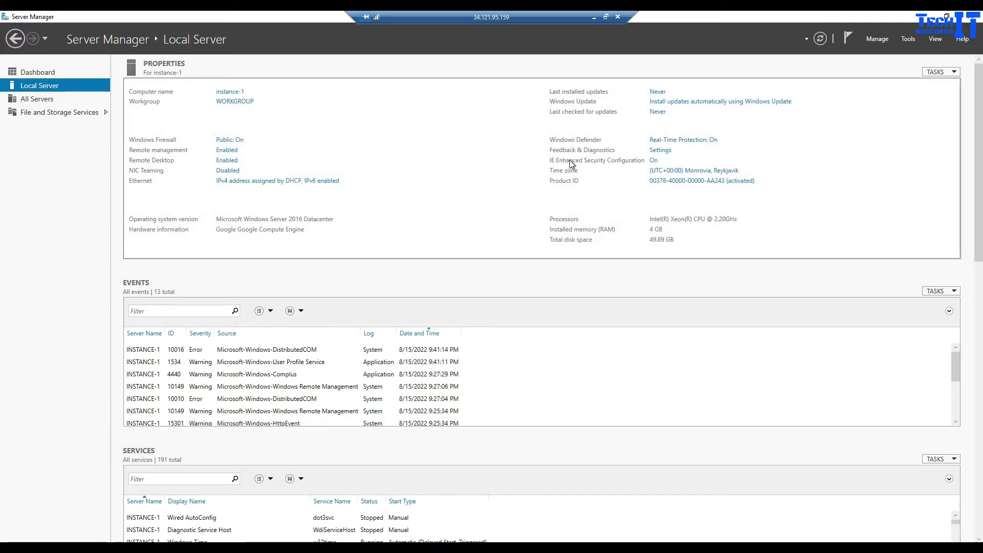
left_click(653, 161)
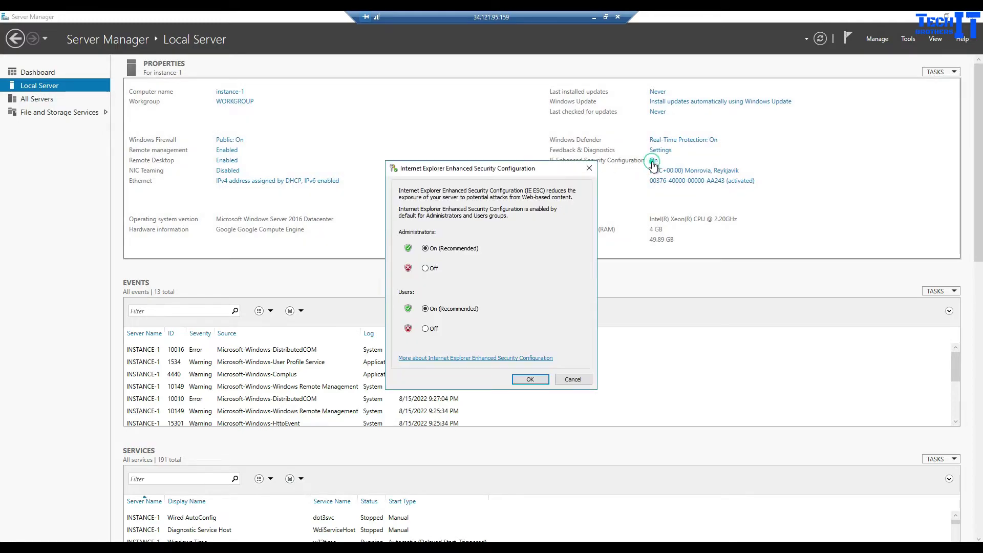
left_click(425, 268)
left_click(425, 328)
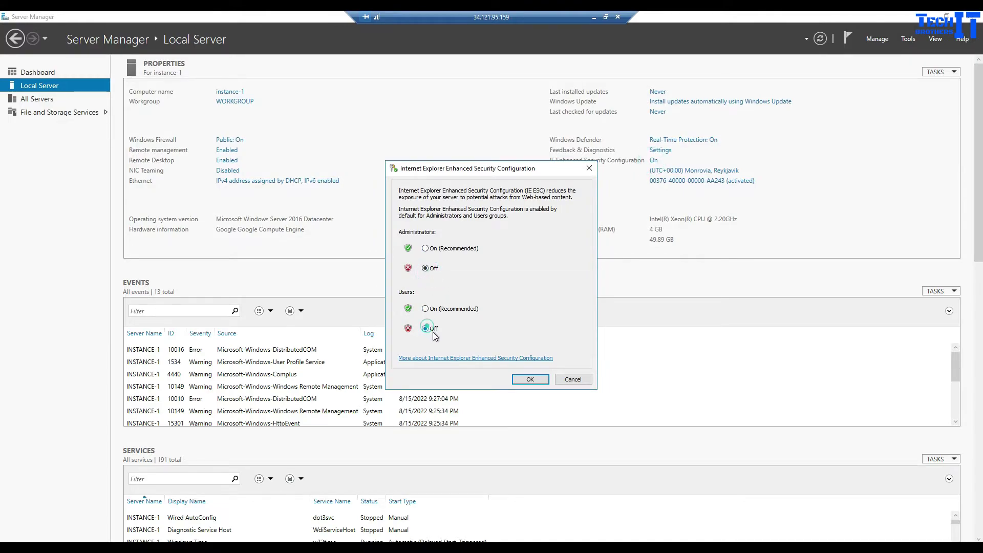
left_click(523, 379)
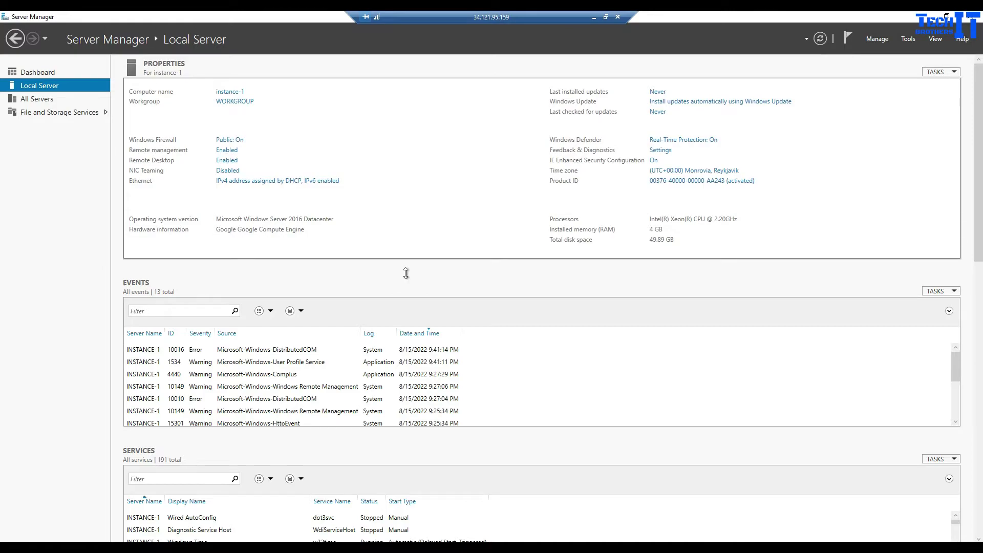
Launch Internet Explorer on the server and accept its recommended settings.
left_click(607, 18)
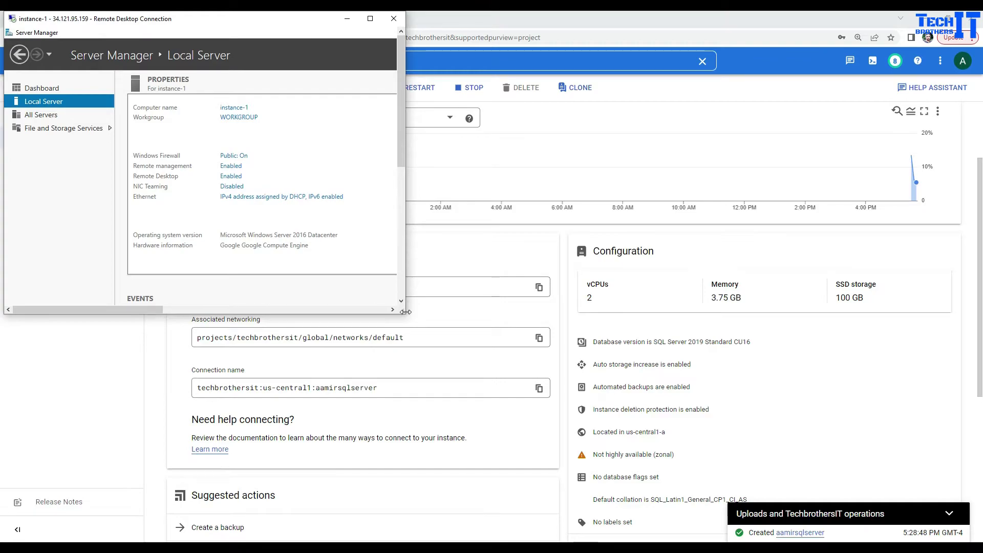
left_click_drag(406, 311, 933, 485)
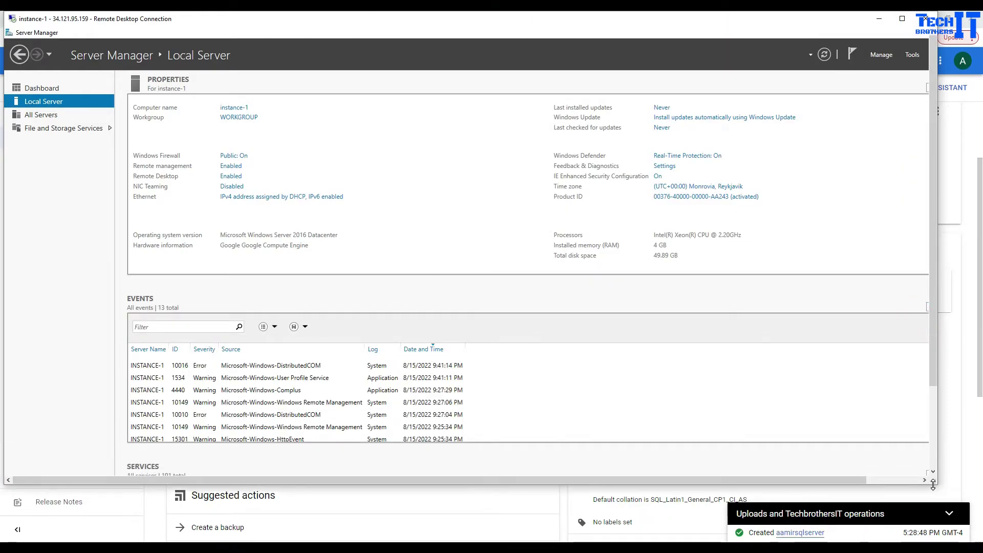
left_click_drag(934, 260, 934, 341)
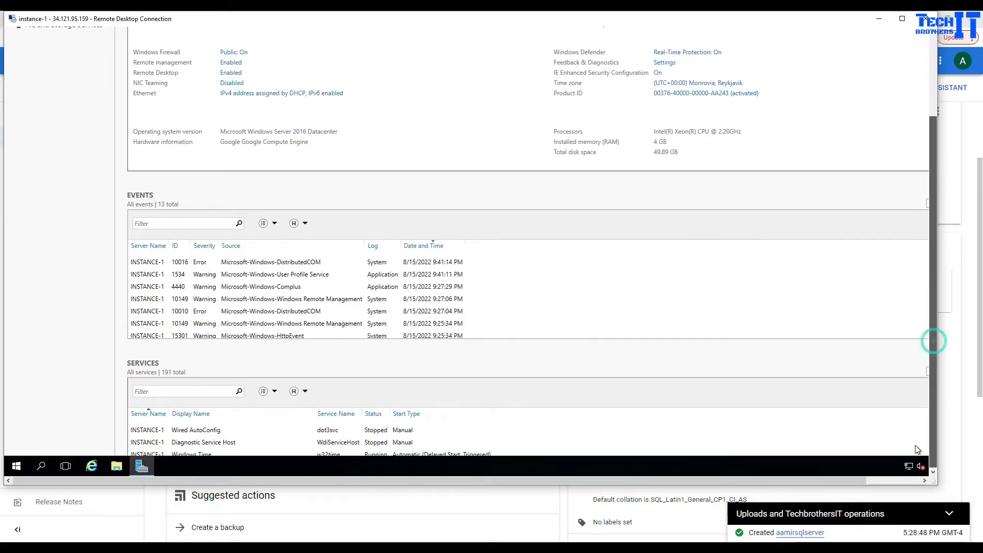
left_click(91, 466)
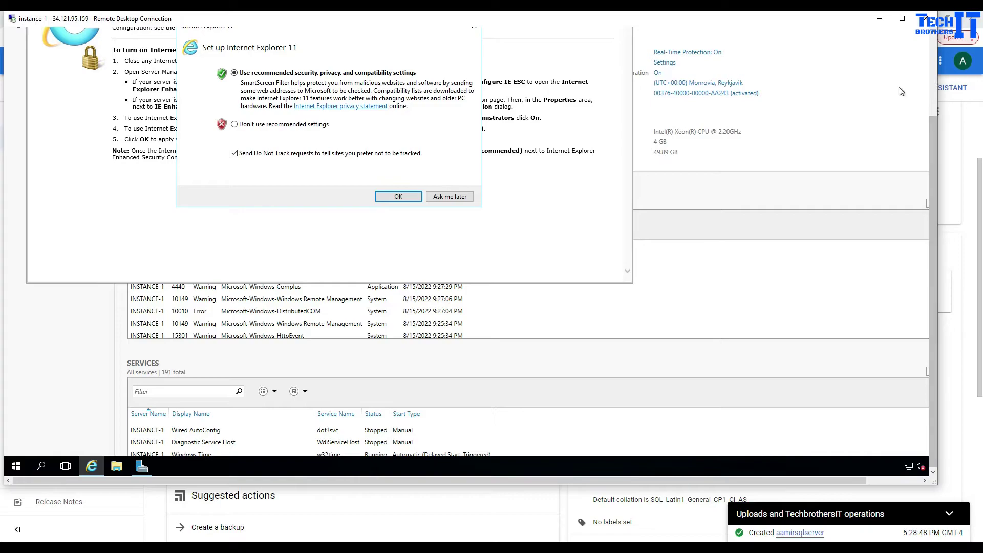
left_click(414, 200)
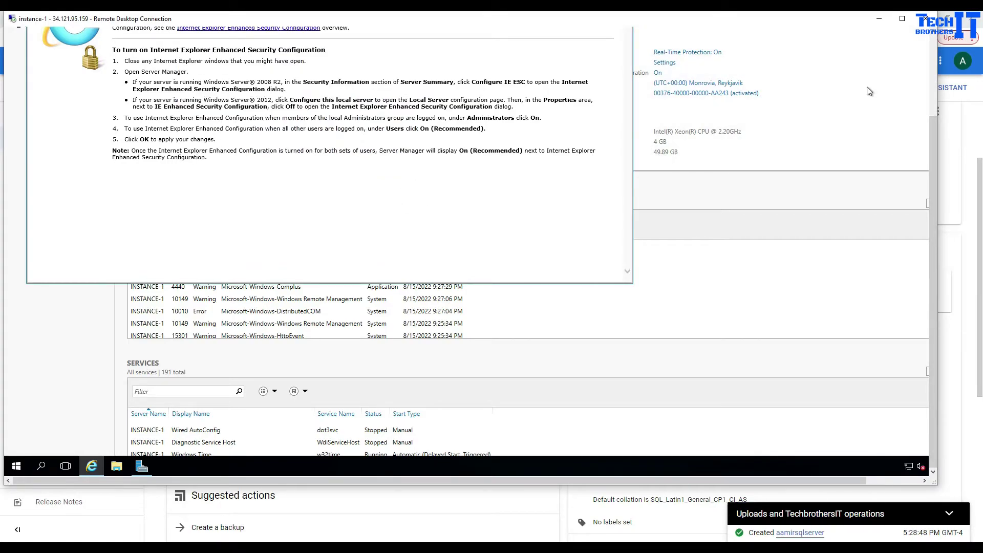
left_click(932, 60)
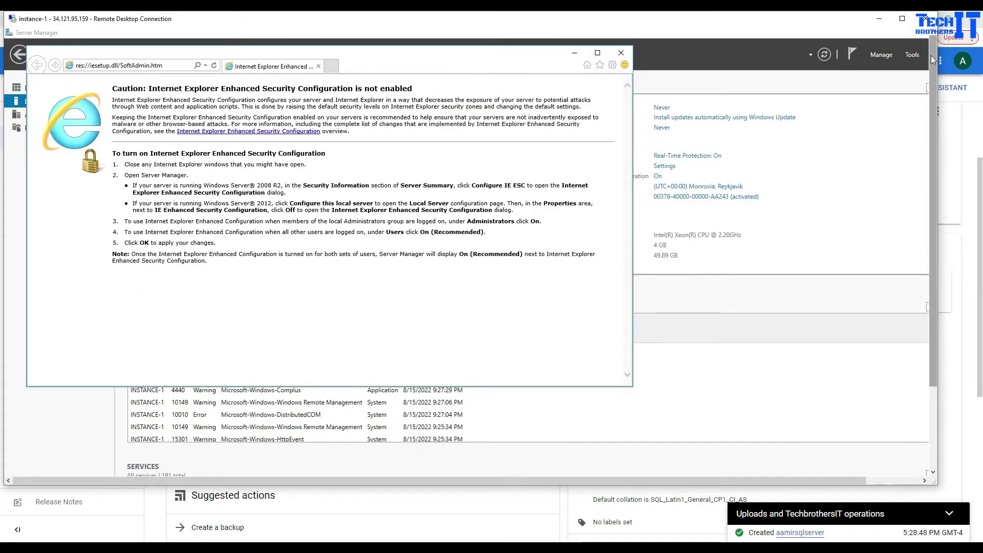
left_click(902, 18)
left_click(901, 20)
left_click(922, 16)
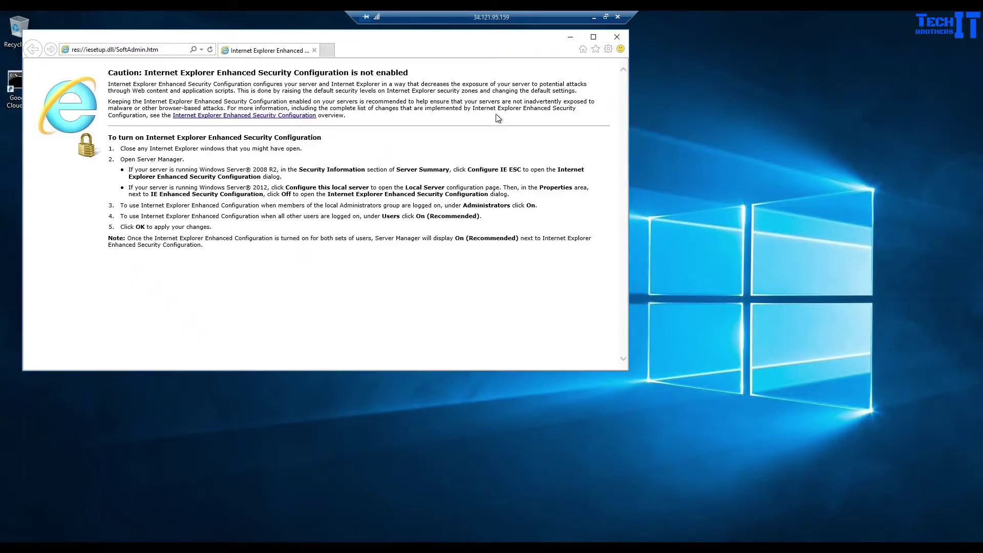
left_click(140, 50)
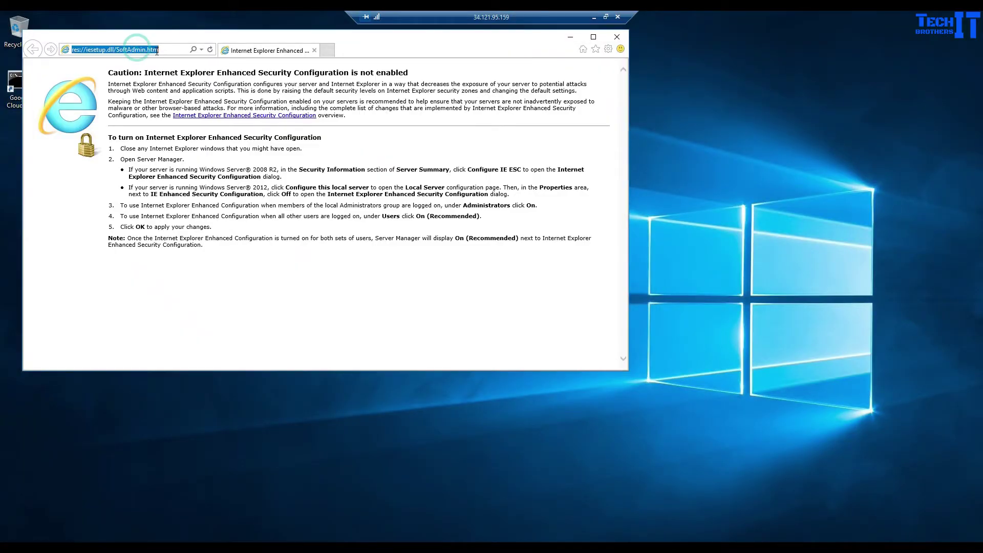
type("www.google.co")
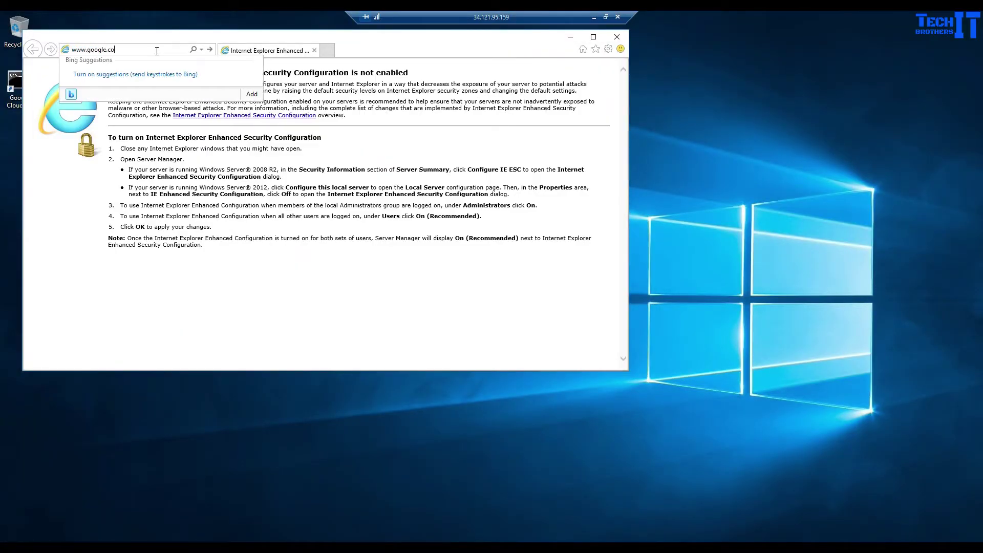
type("m")
key("Return")
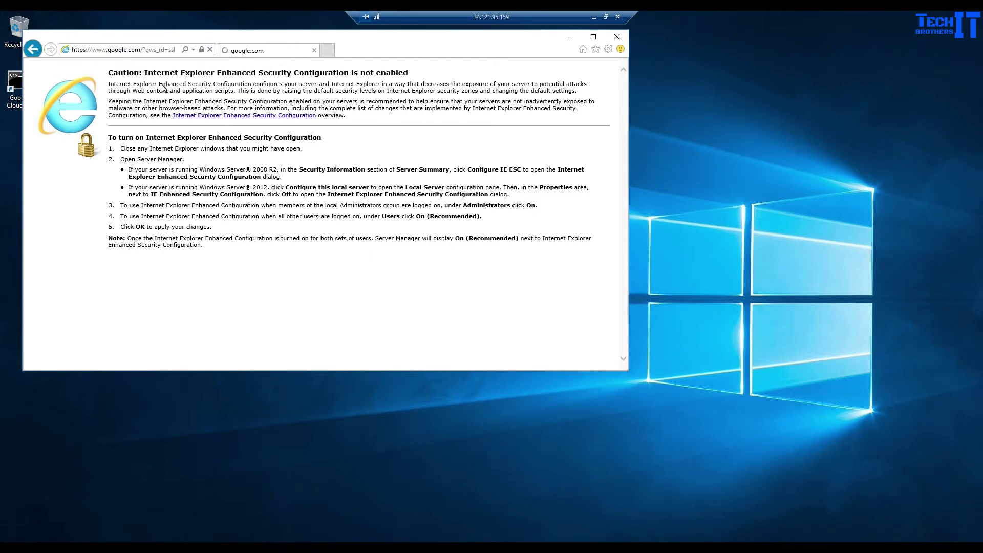
left_click(252, 165)
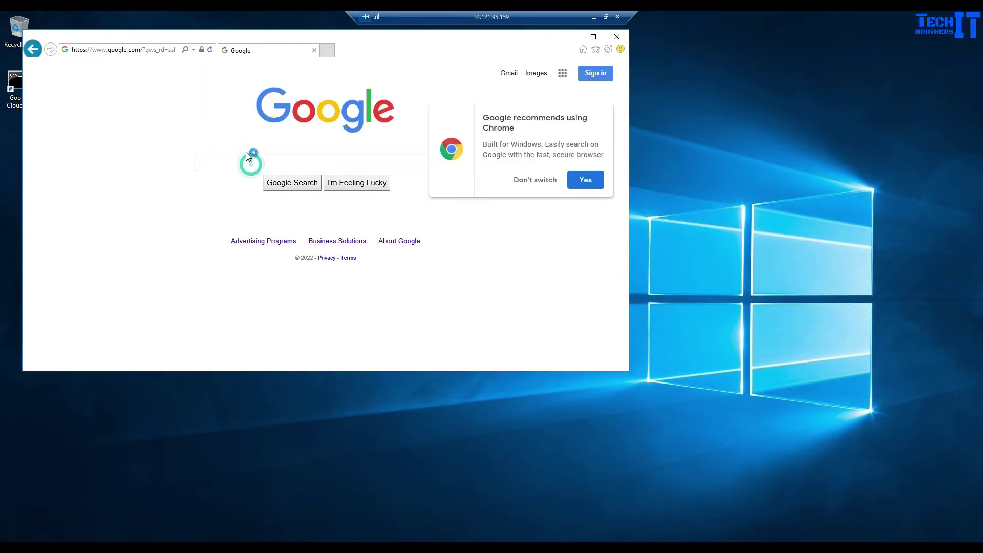
type("download azure data studio")
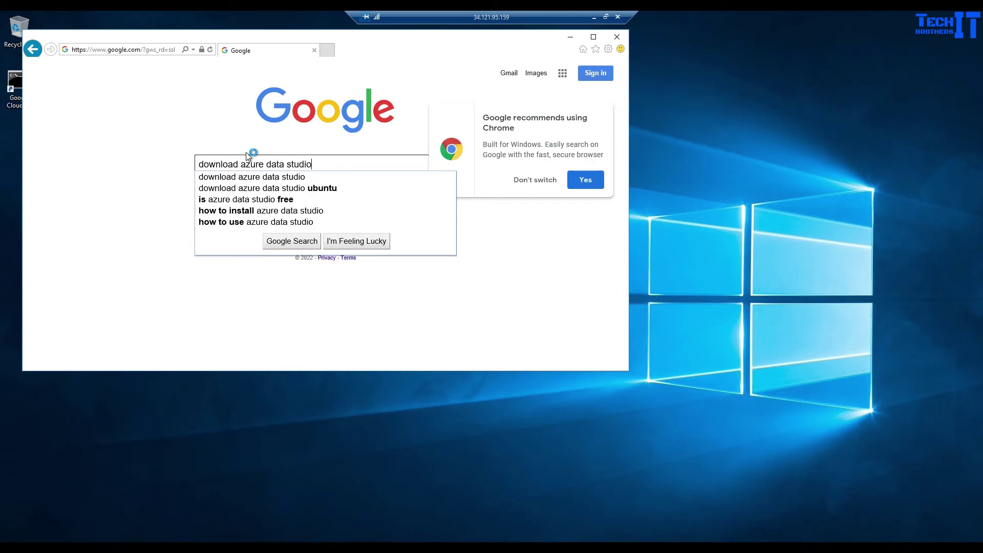
key("Return")
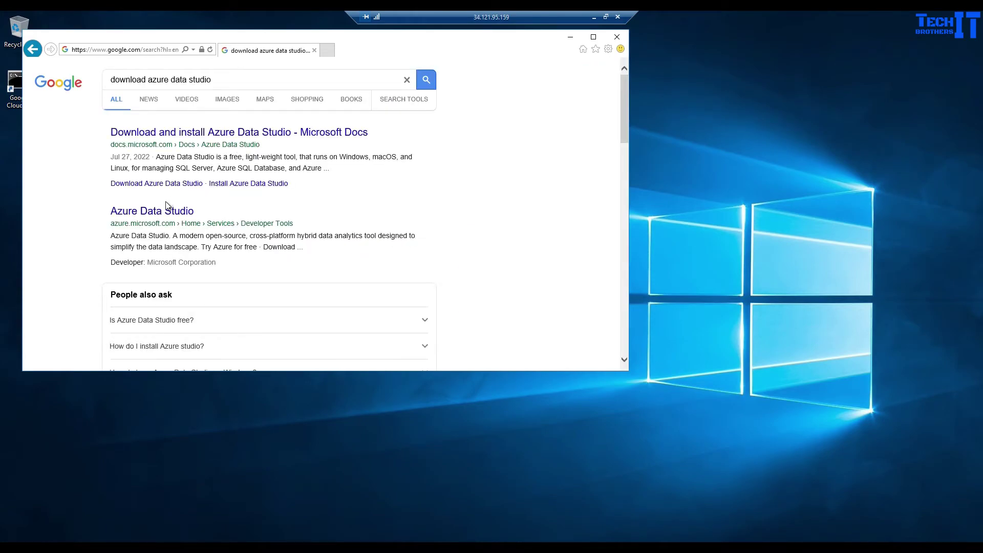
Open the Azure Data Studio result and reach its download page's Windows installers.
left_click(166, 209)
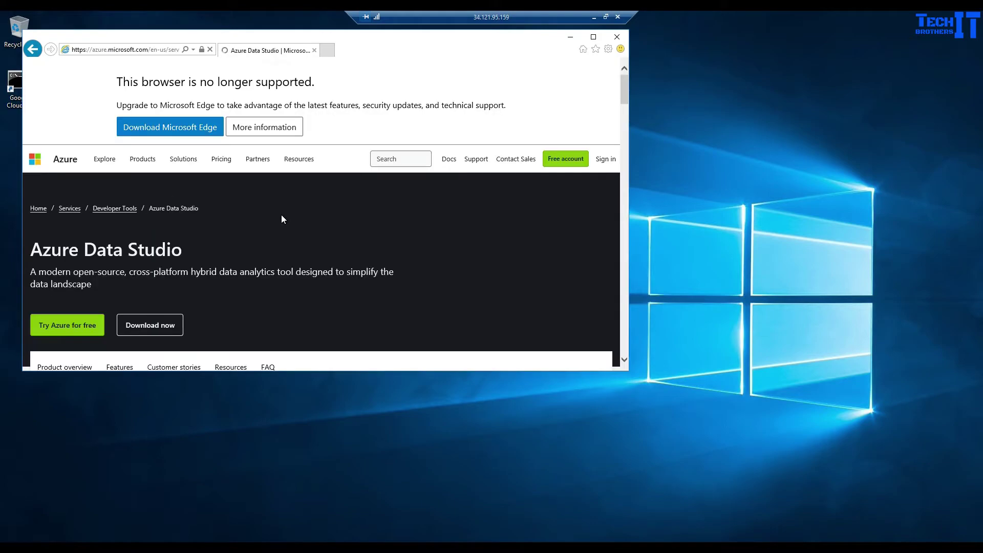
left_click(593, 38)
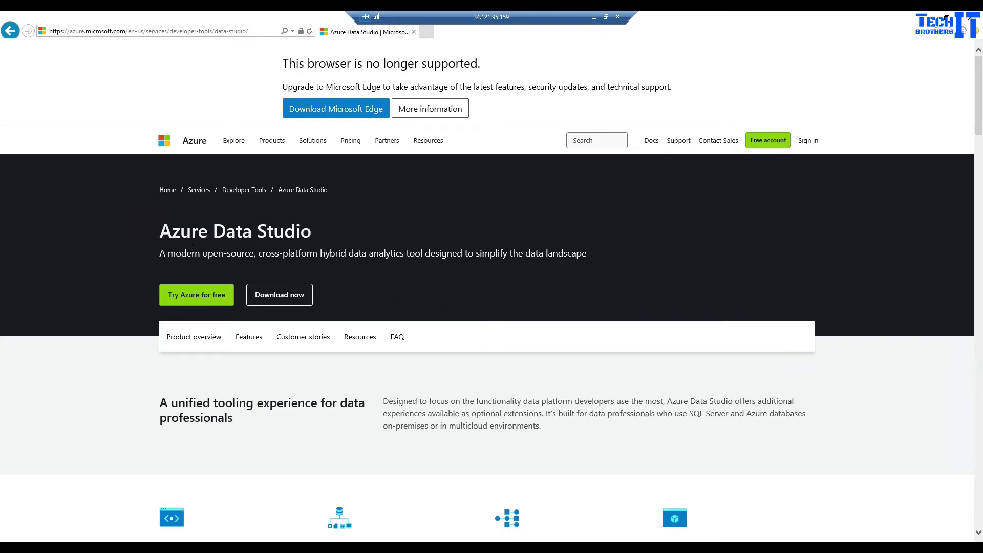
left_click(292, 298)
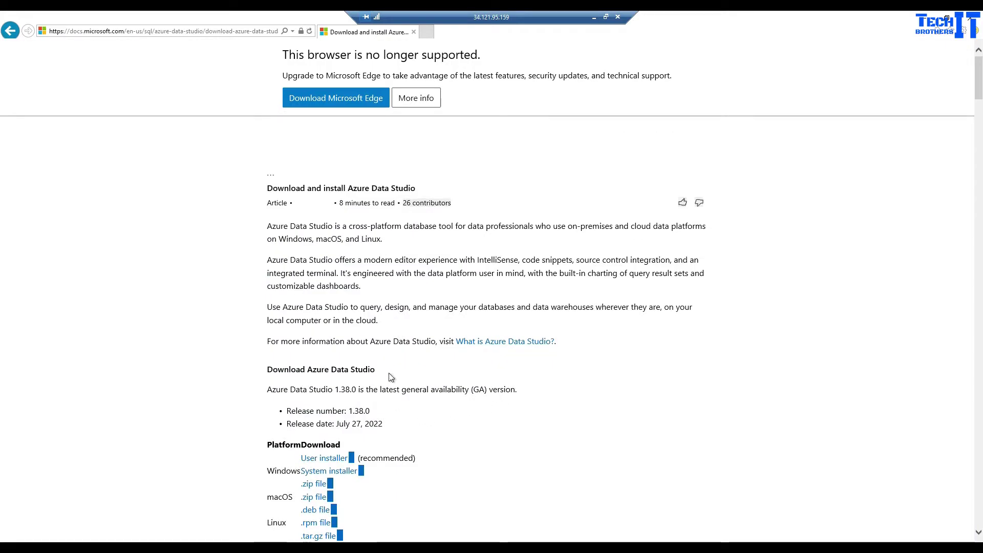
scroll(628, 383, "down", 9)
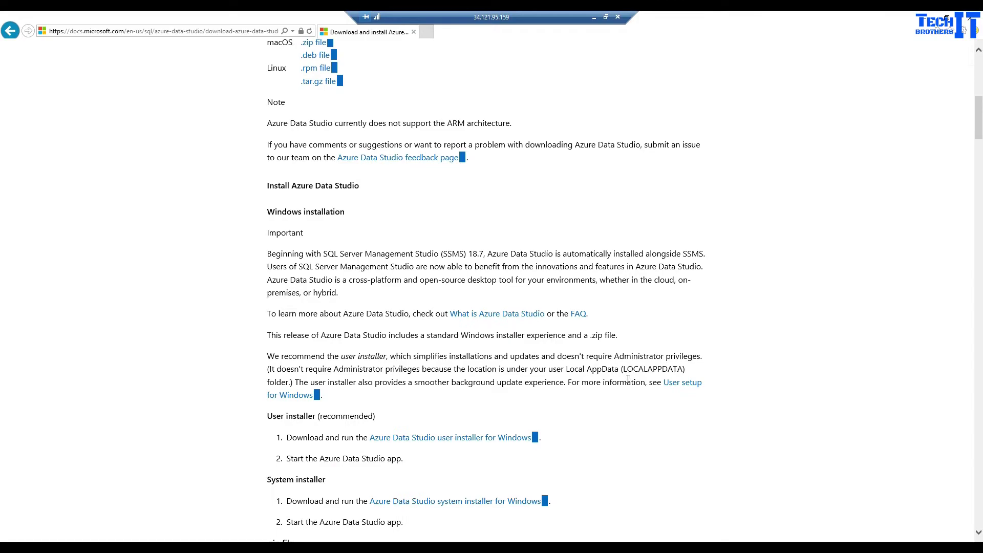
Download and run the Azure Data Studio Windows user installer, accepting the license and default location.
left_click(439, 439)
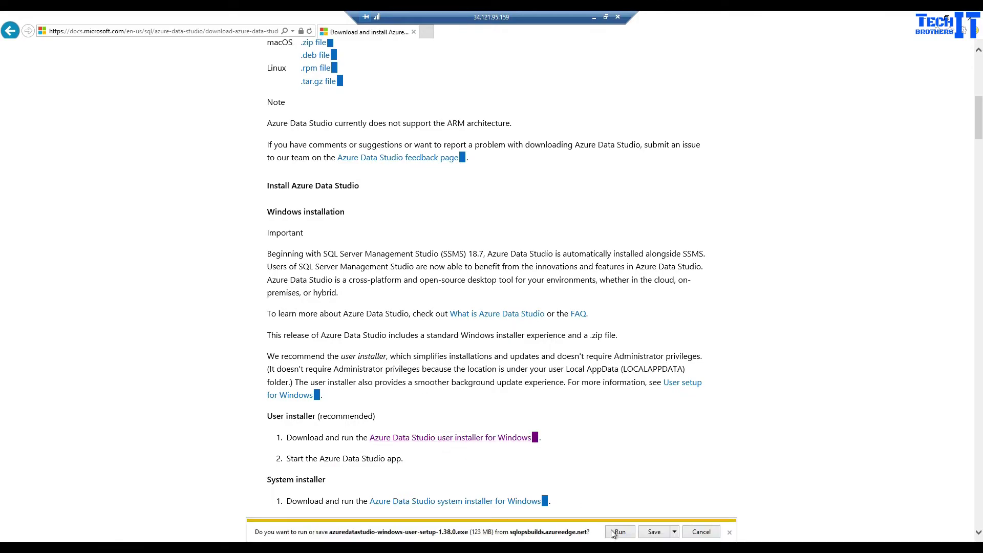
left_click(619, 532)
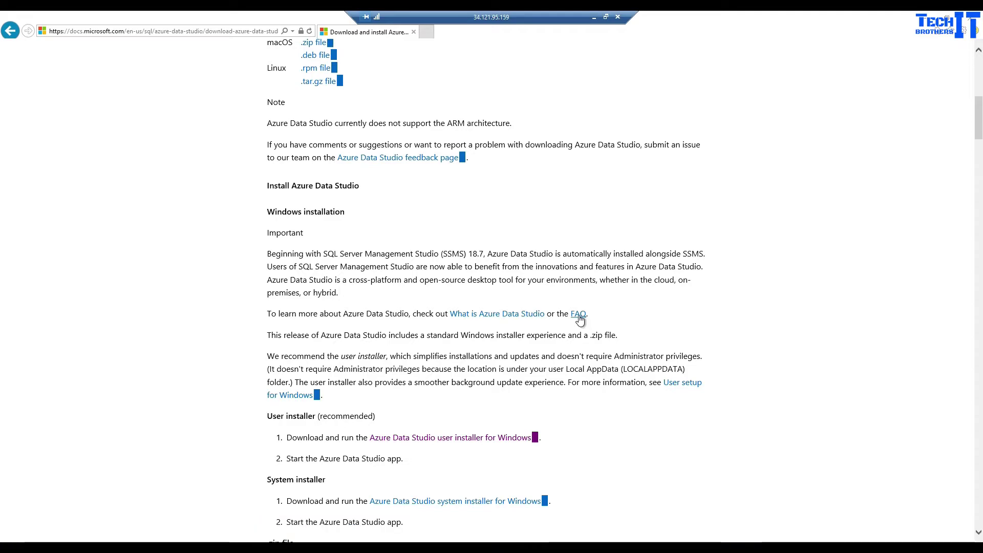
left_click(364, 351)
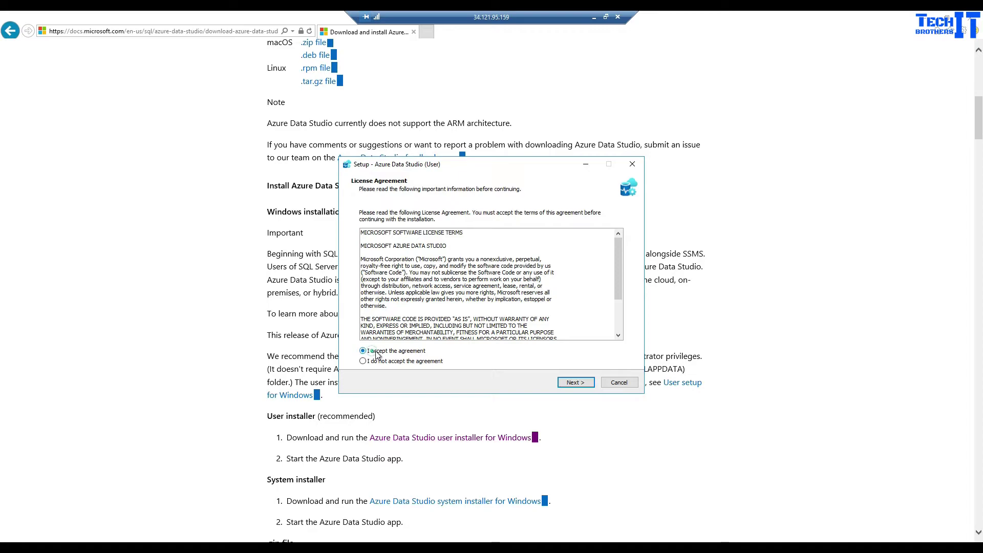
left_click(567, 384)
left_click(567, 384)
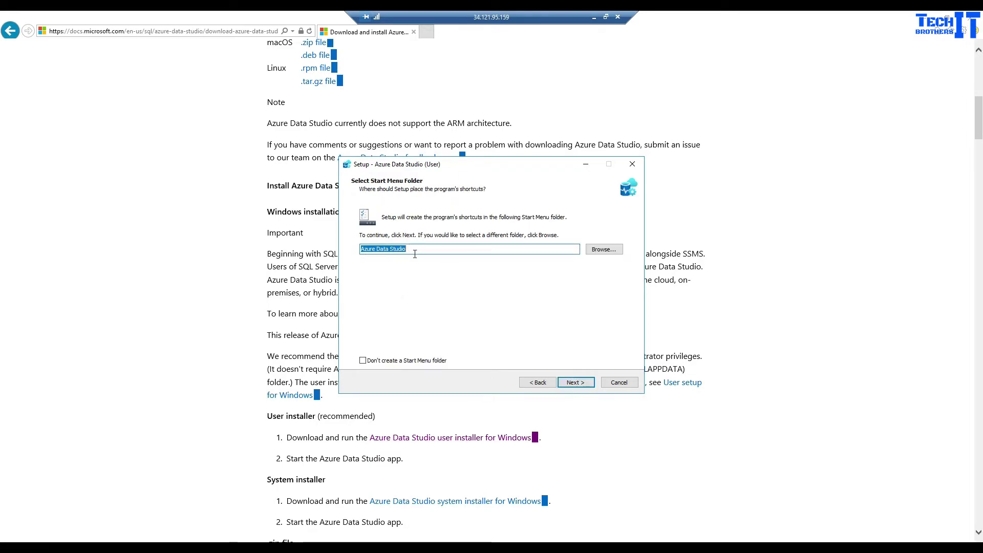
Add a desktop shortcut, install, and finish with Azure Data Studio launching.
left_click(568, 382)
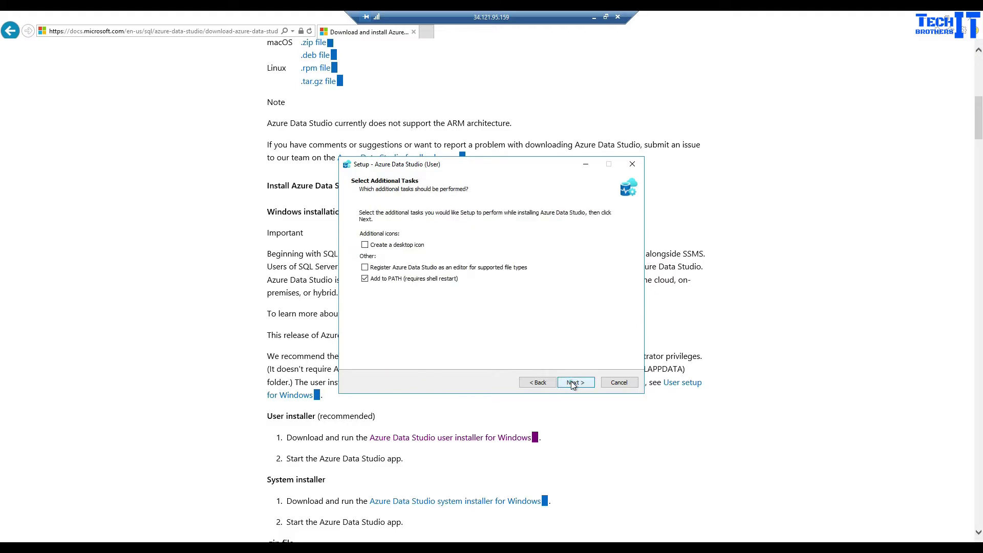
left_click(382, 248)
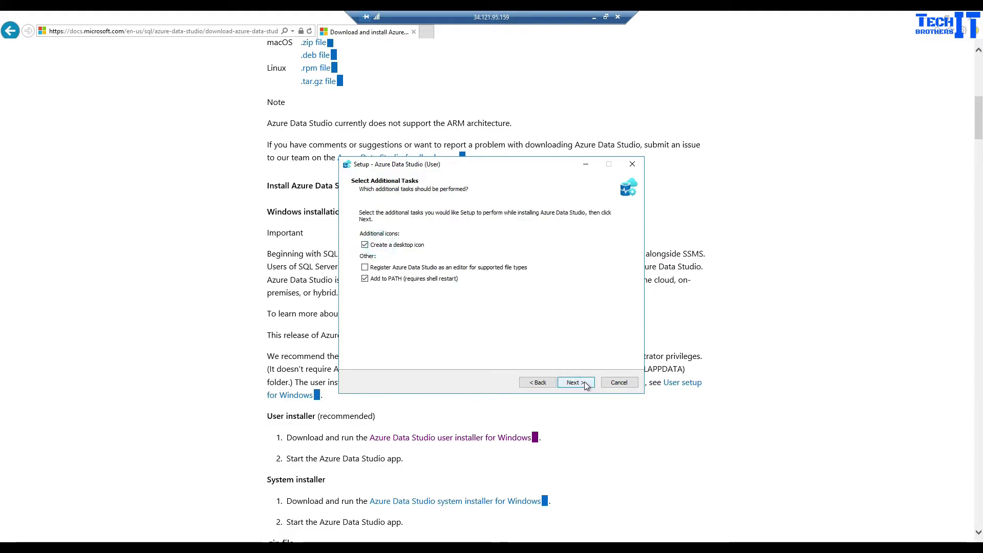
left_click(578, 382)
left_click(585, 379)
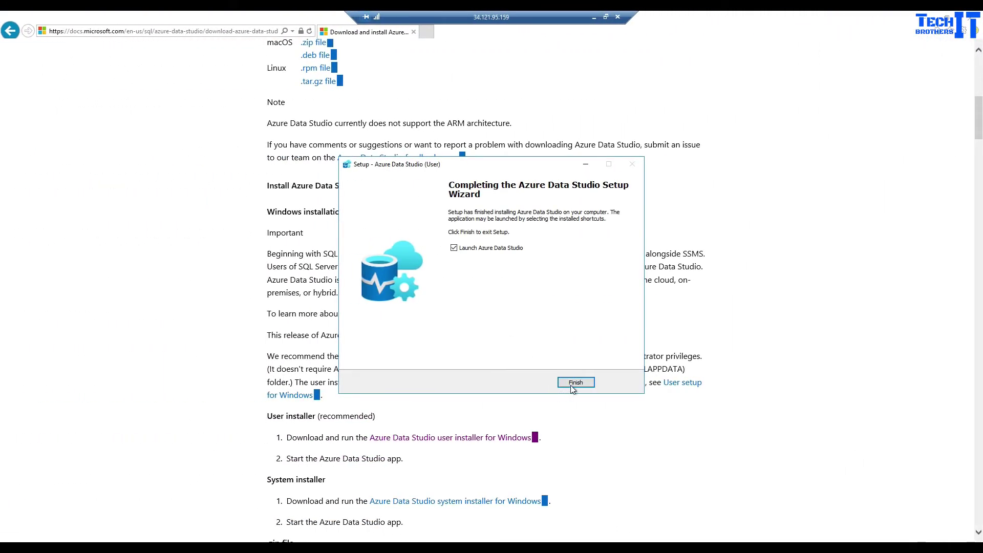
left_click(328, 382)
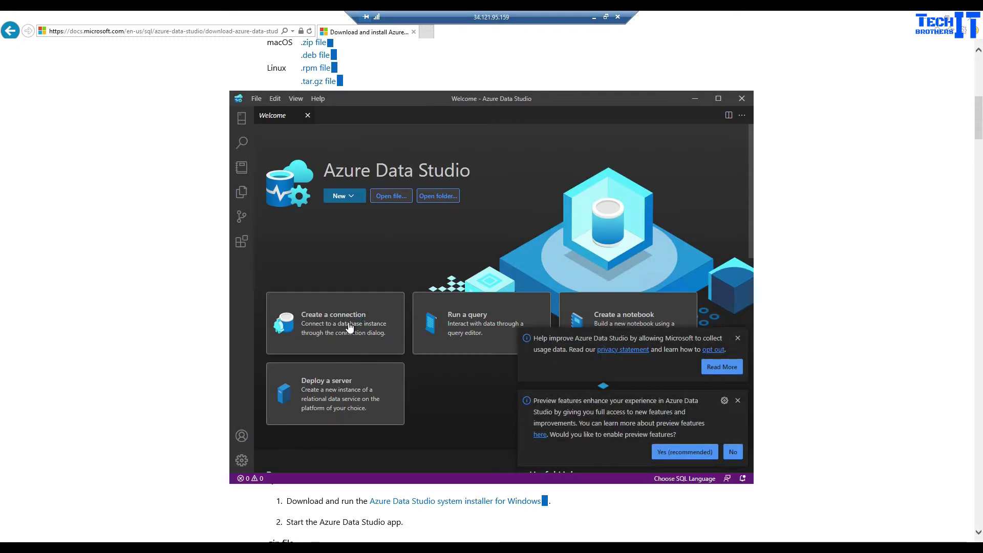
Start a new Microsoft SQL Server connection using SQL Login authentication, then minimize the remote session.
left_click(349, 328)
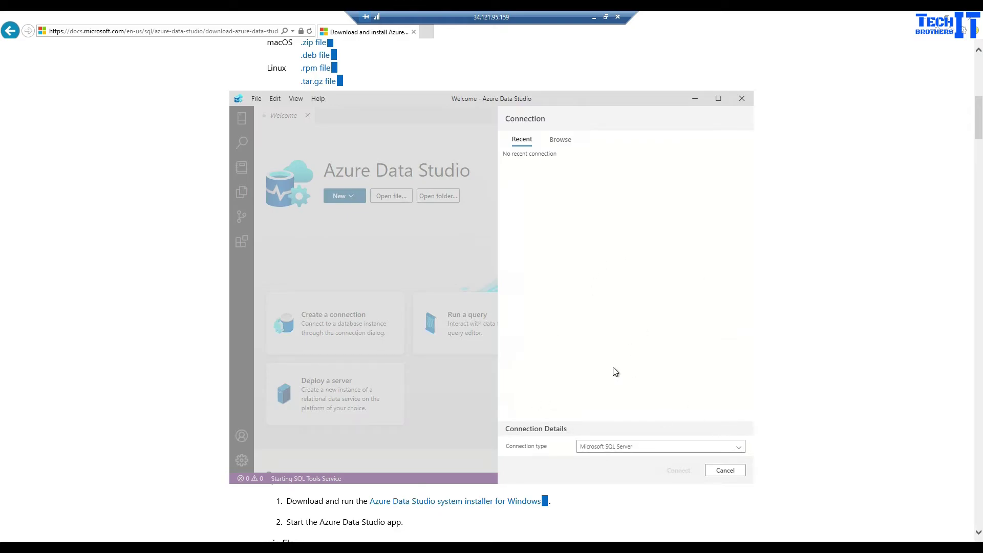
left_click(723, 470)
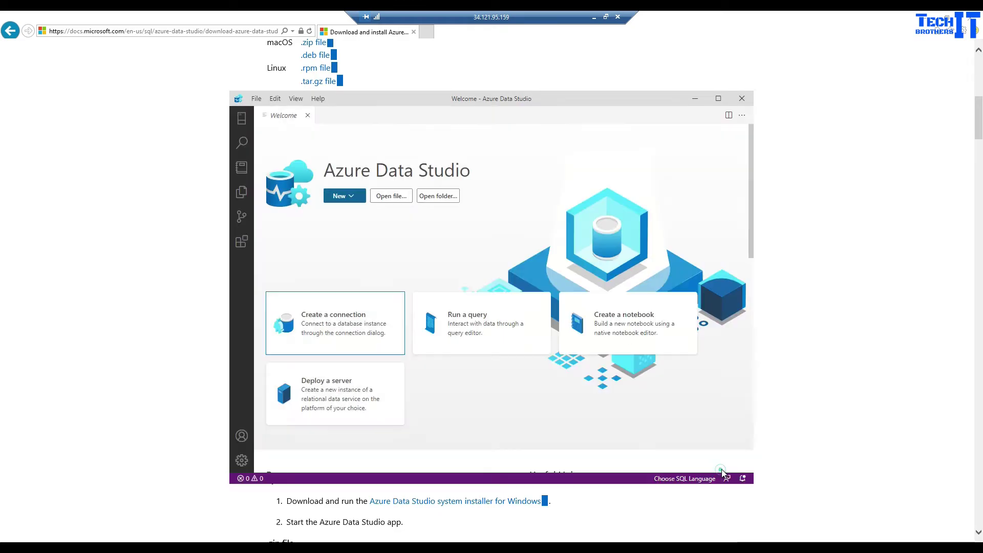
left_click(364, 332)
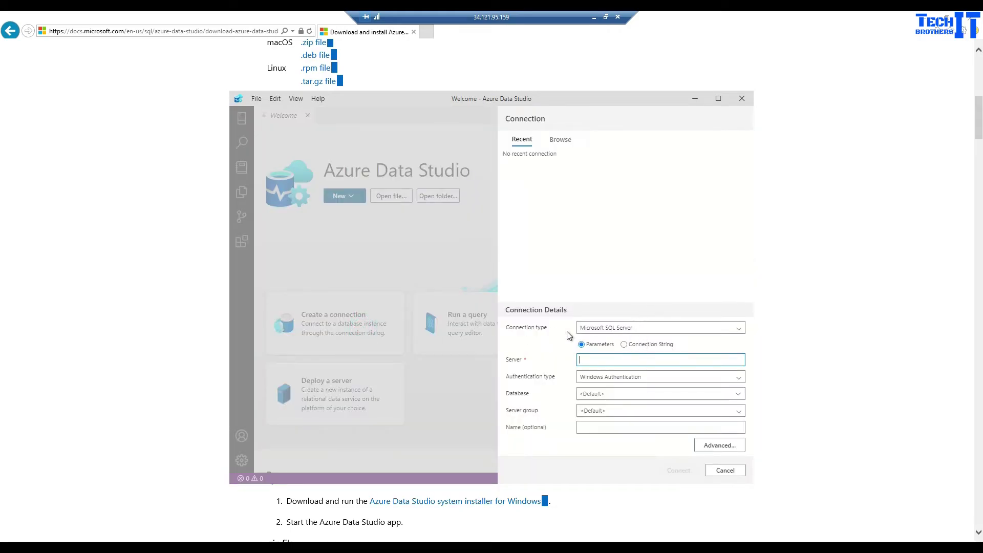
left_click(617, 329)
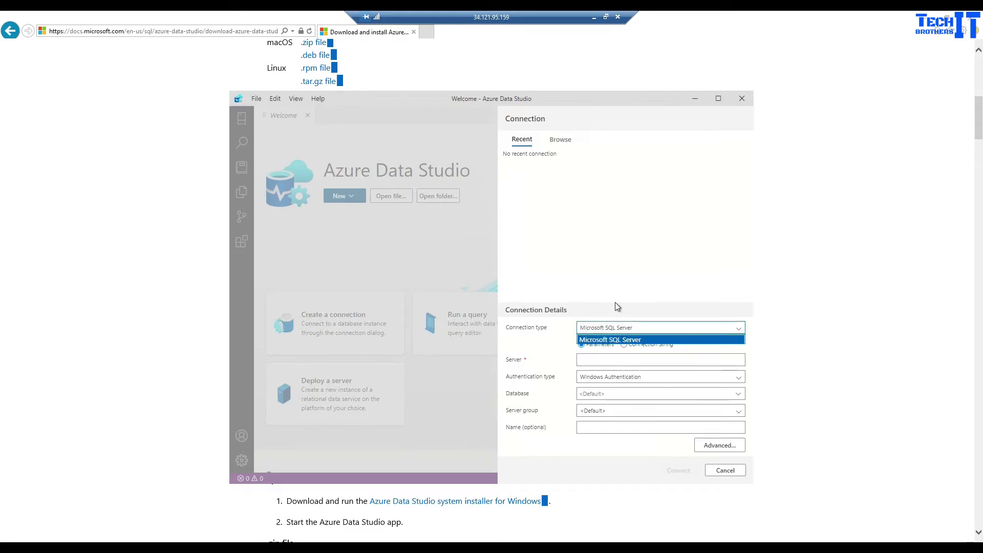
left_click(558, 335)
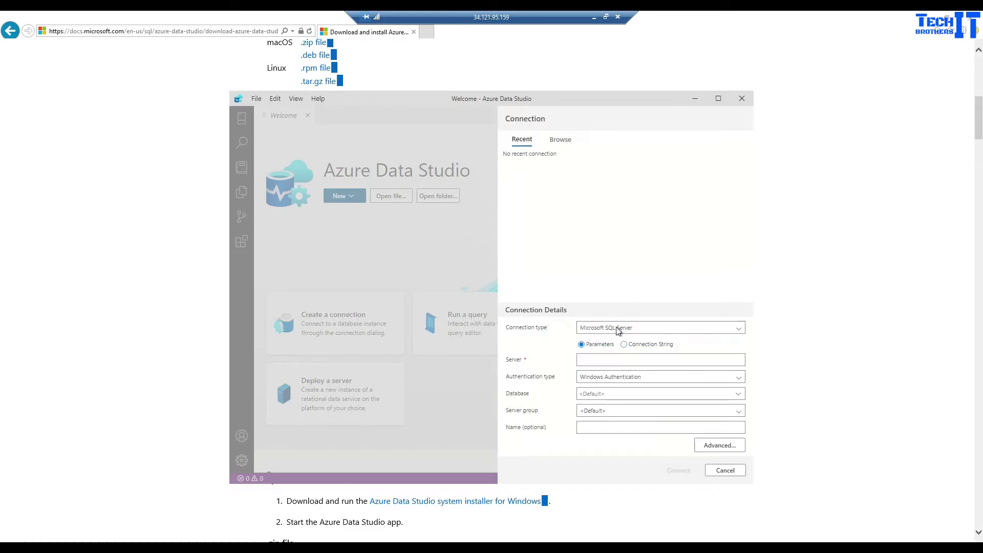
left_click(604, 360)
left_click(598, 378)
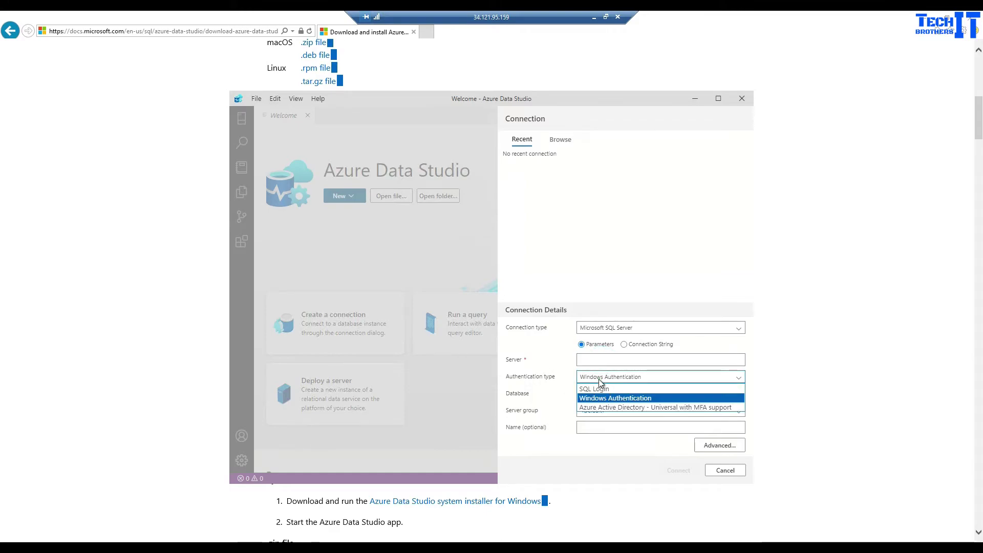
left_click(607, 389)
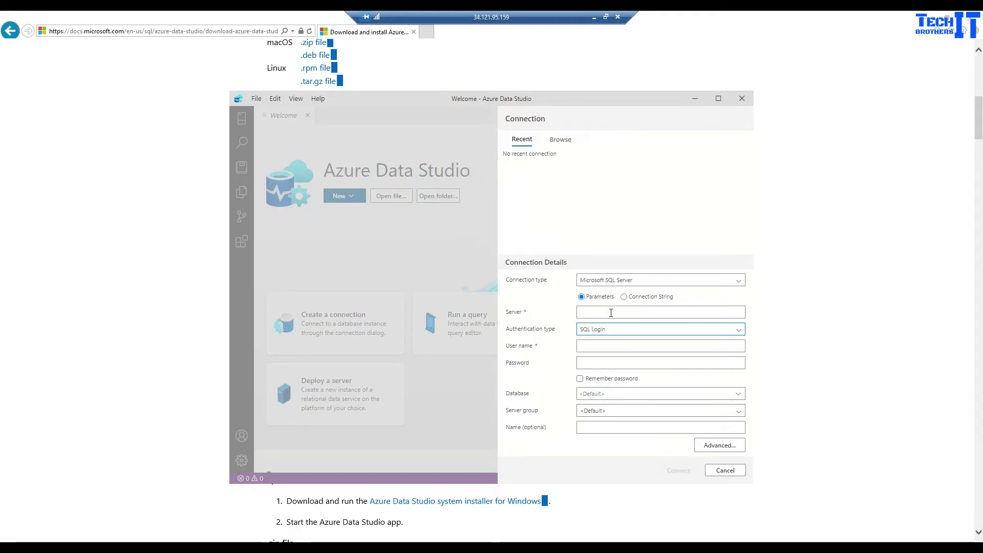
left_click(595, 18)
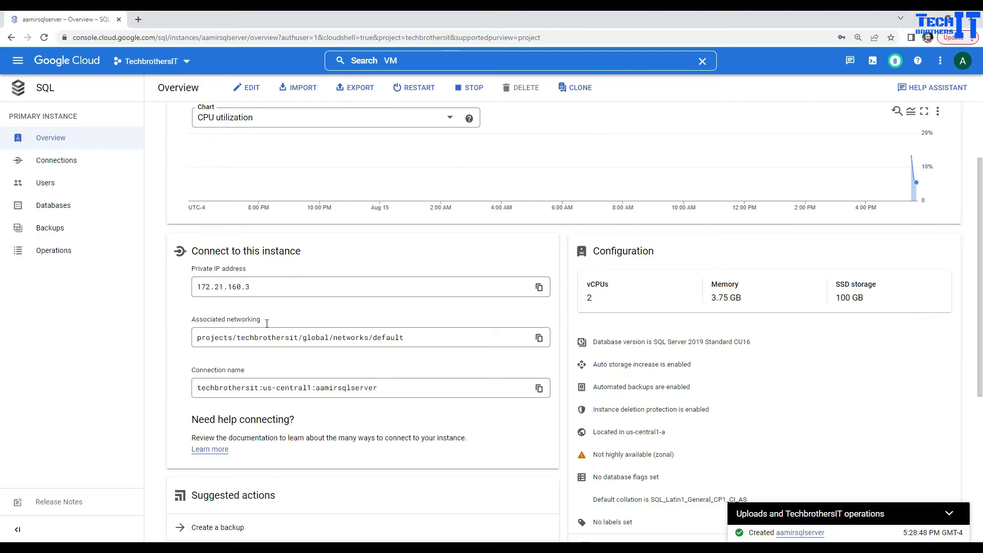
Copy private IP 172.21.160.3 from the aamirsqlserver overview and return to the remote Azure Data Studio.
left_click(252, 290)
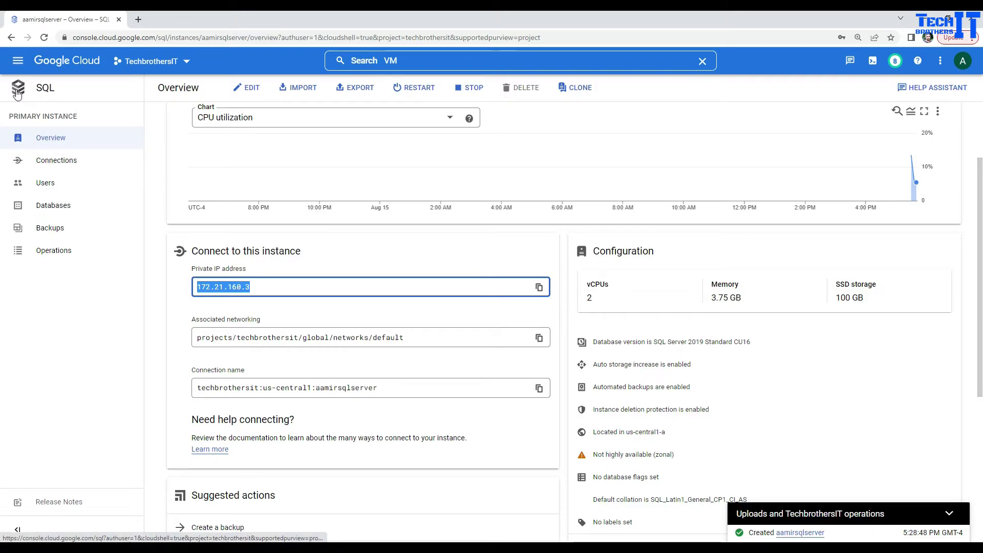
left_click(23, 97)
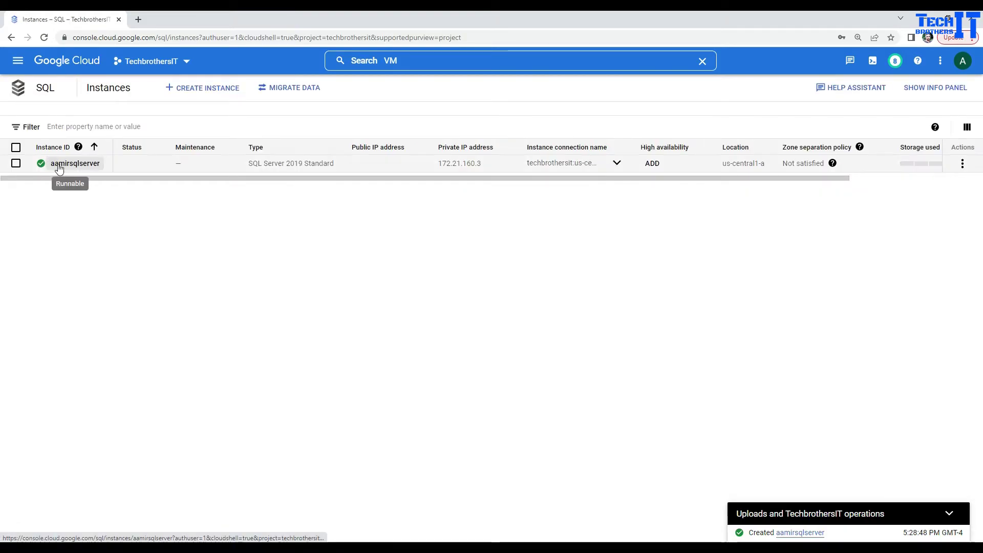
left_click(64, 166)
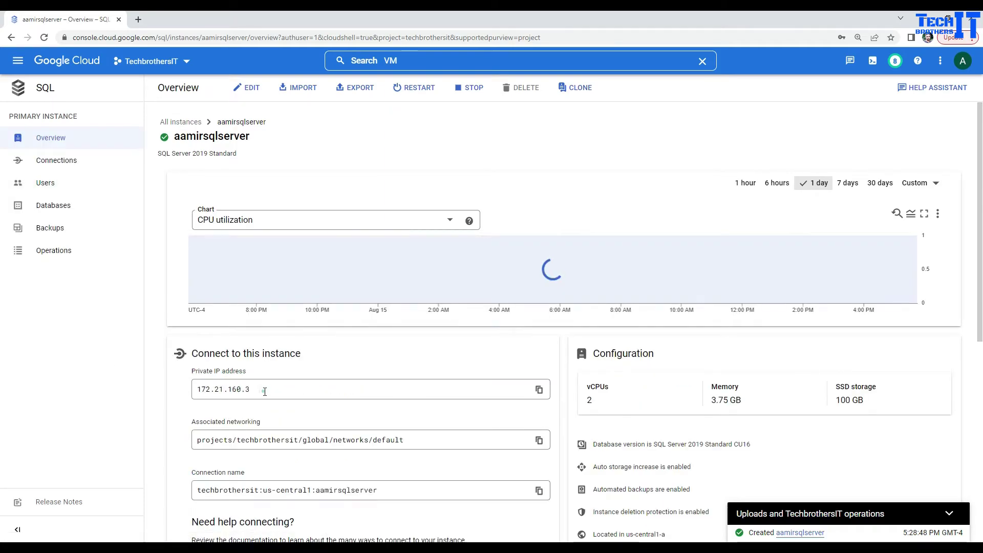
left_click(259, 392)
right_click(231, 391)
left_click(249, 398)
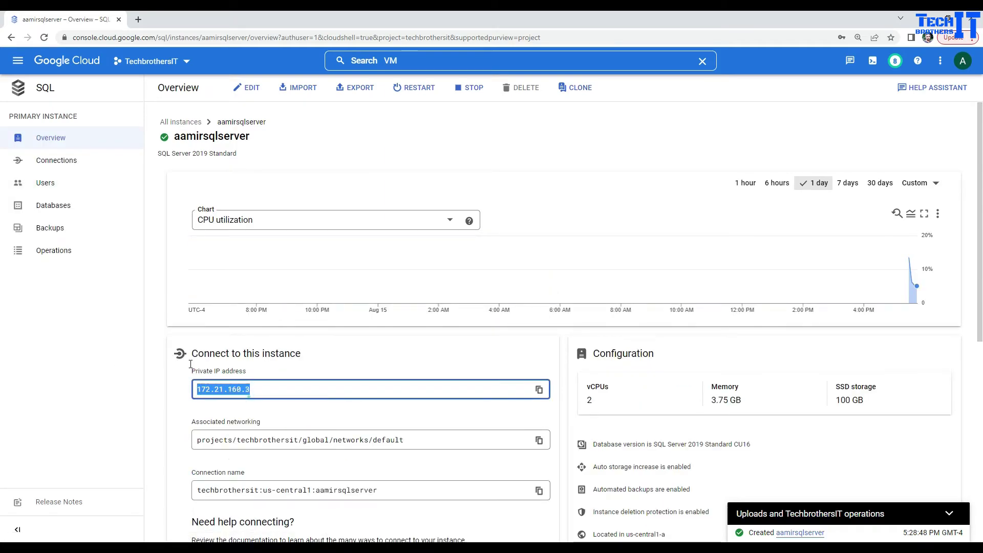
left_click(19, 91)
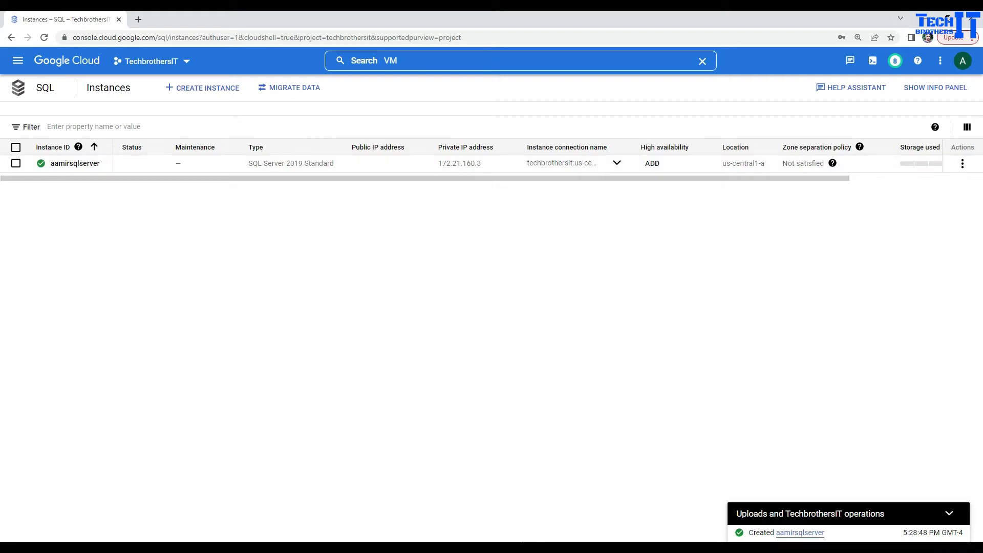
left_click(513, 547)
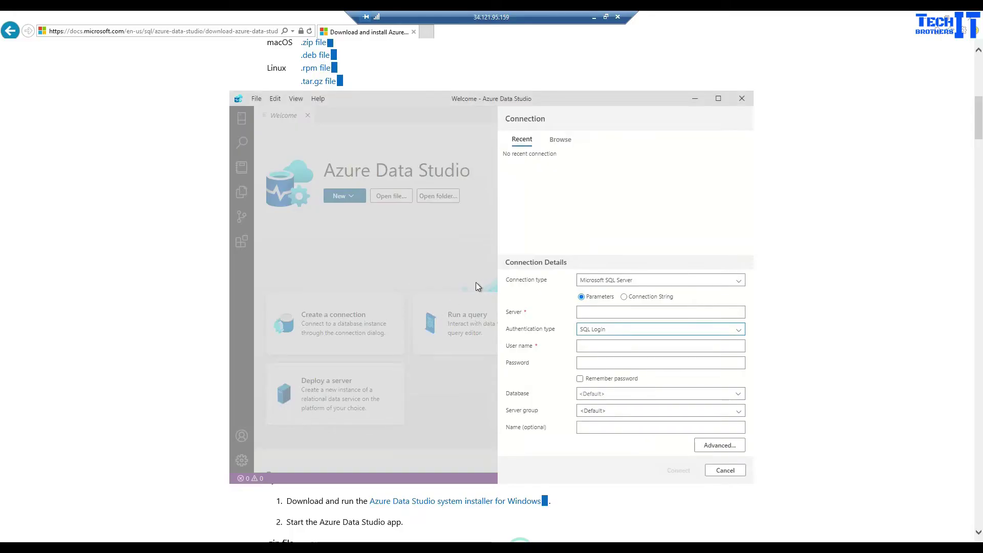
Connect to server 172.21.160.3 using the SQL login's user name and password.
left_click(607, 314)
key("ctrl+v")
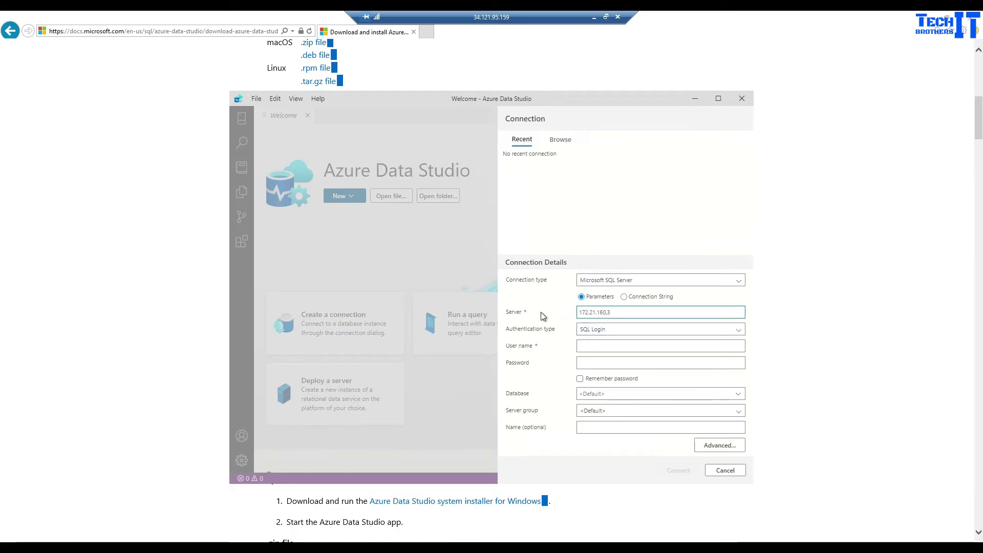
left_click(603, 347)
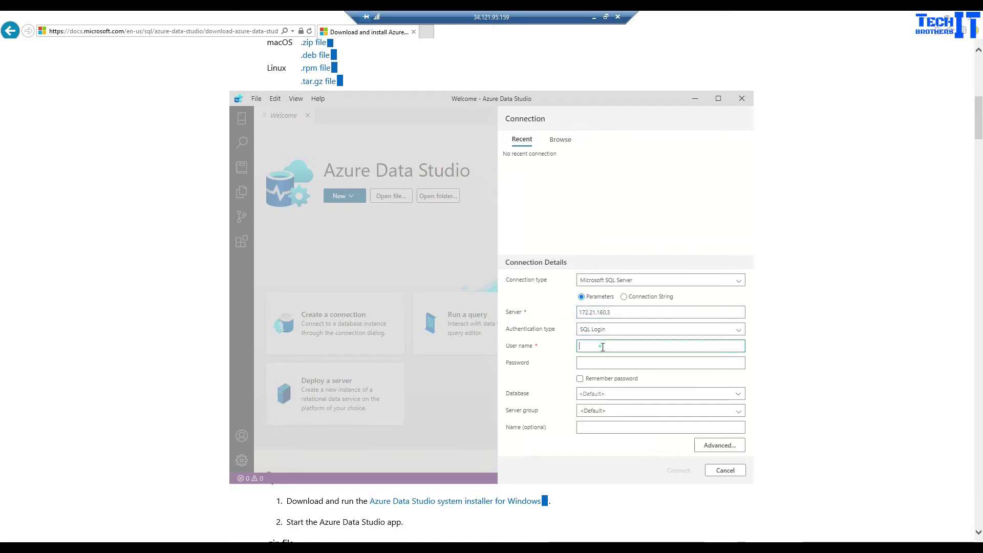
type("sqlserver")
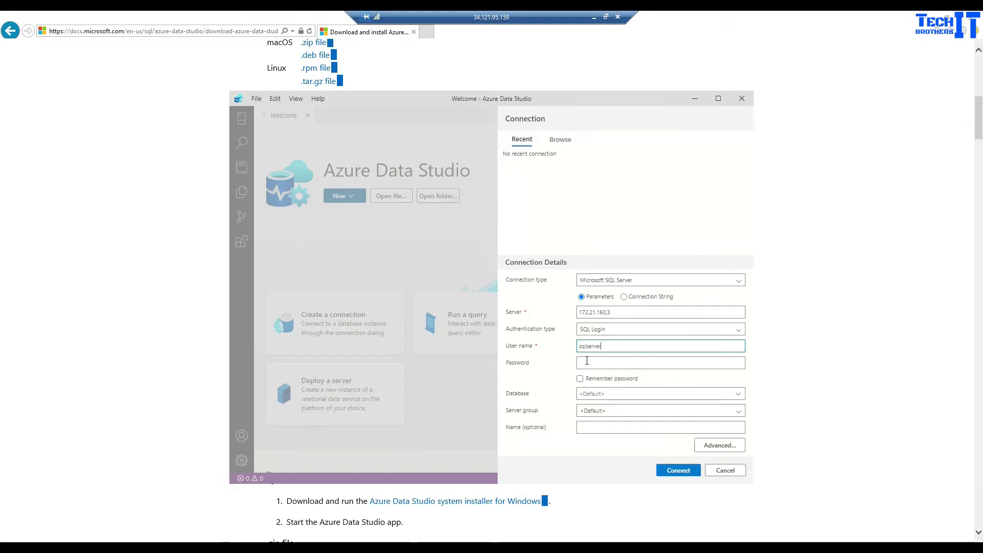
left_click(587, 362)
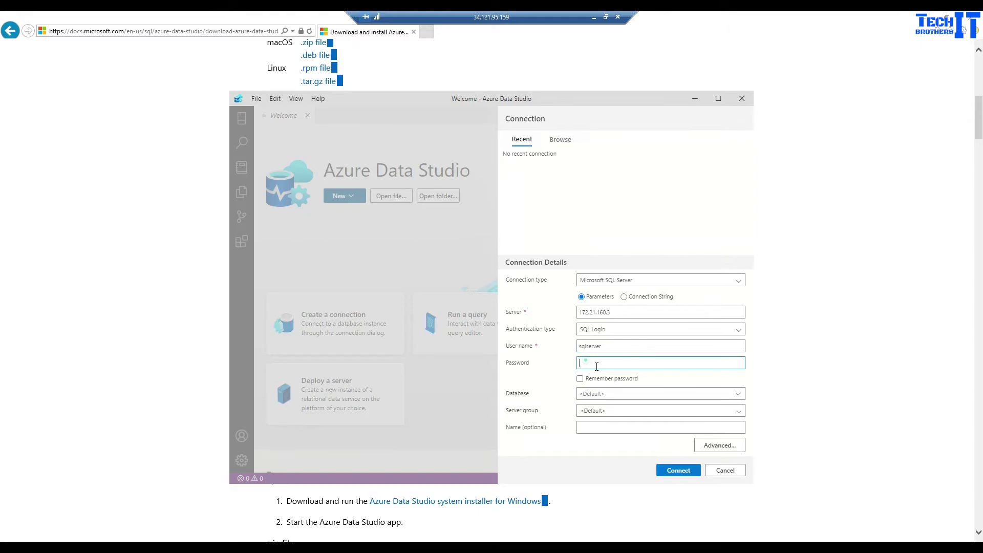
type("••")
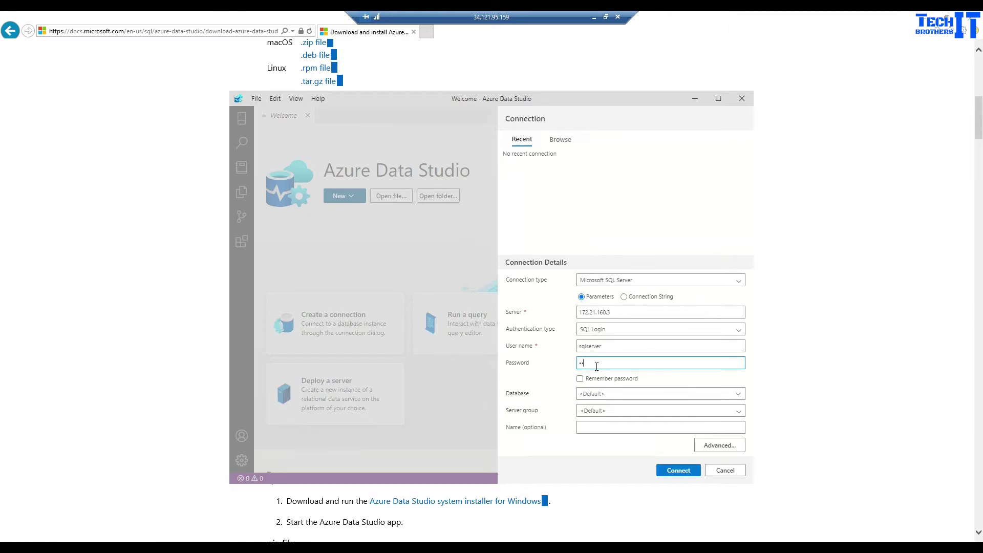
type("••••")
left_click(681, 470)
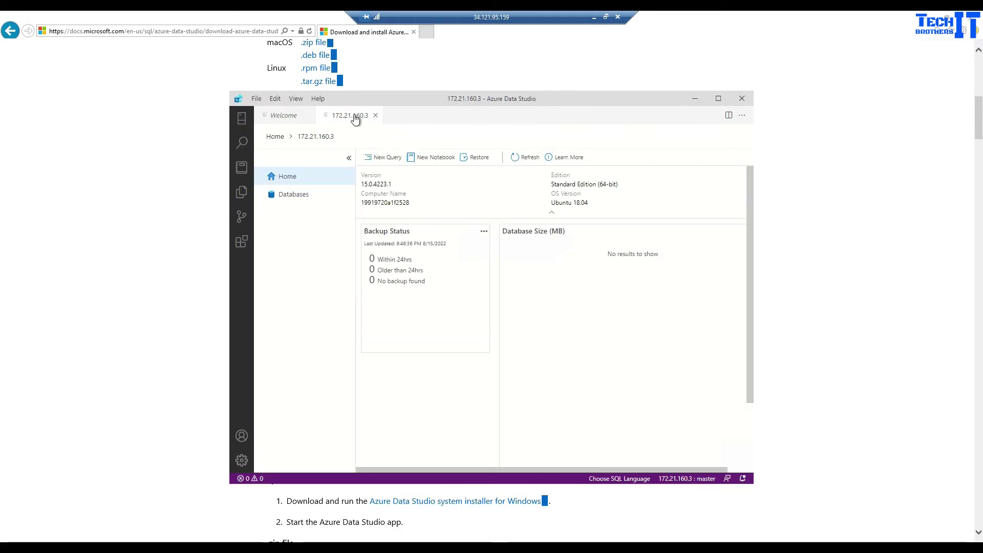
Open a new query editor on the master database and type 'create database test'.
left_click(300, 197)
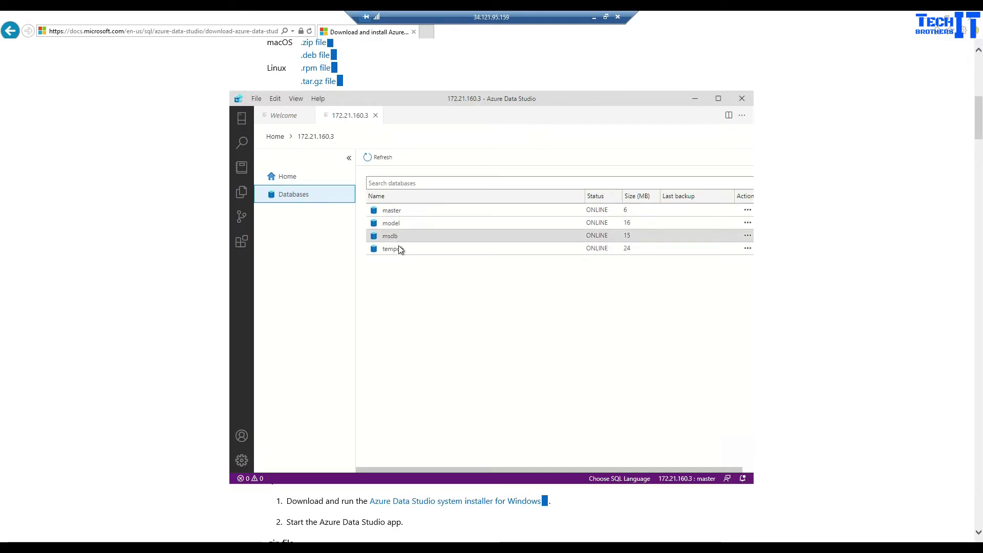
right_click(385, 213)
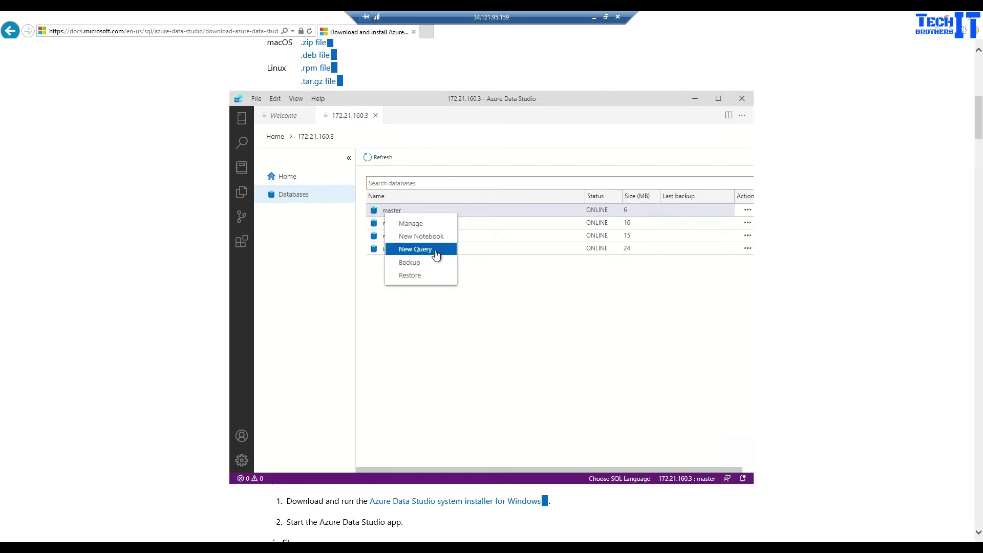
left_click(436, 249)
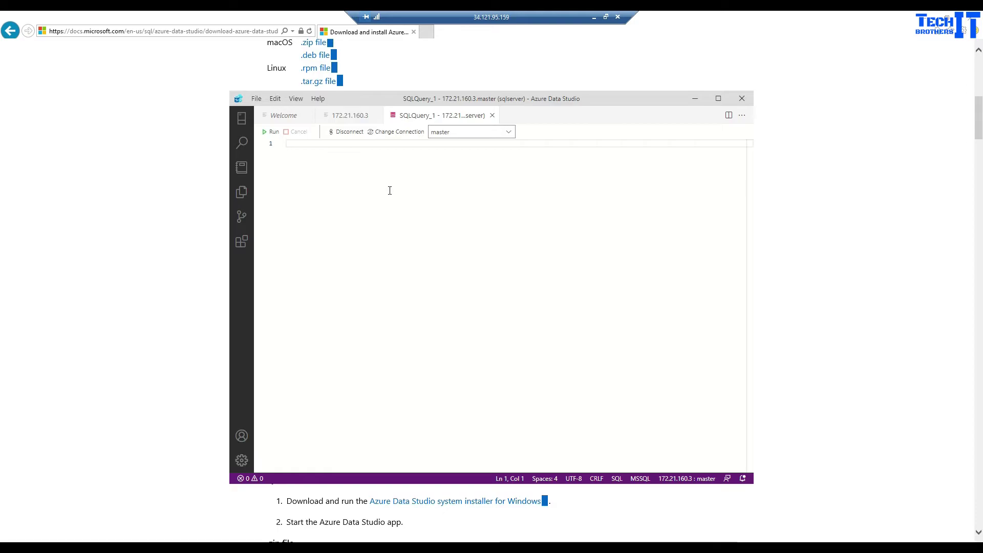
type("create data")
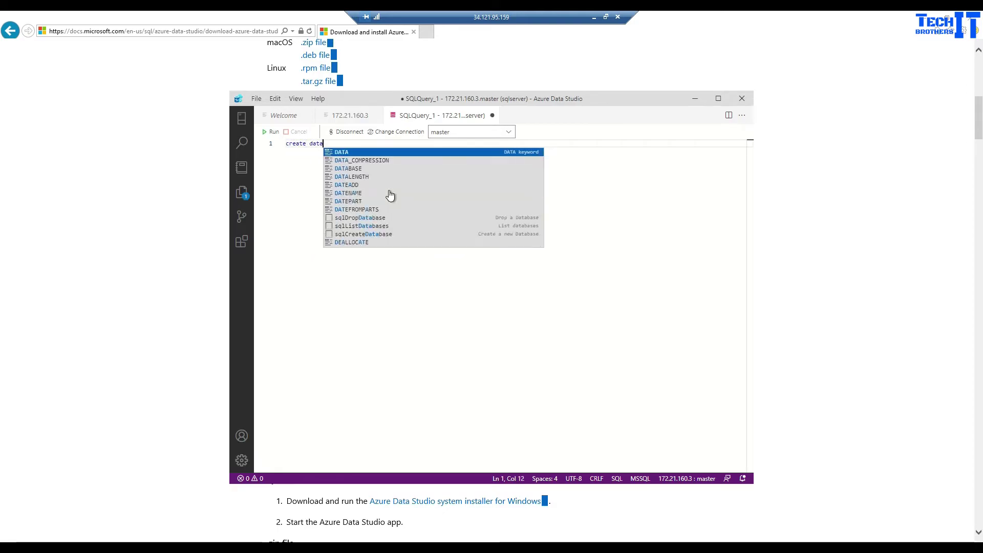
type("base test")
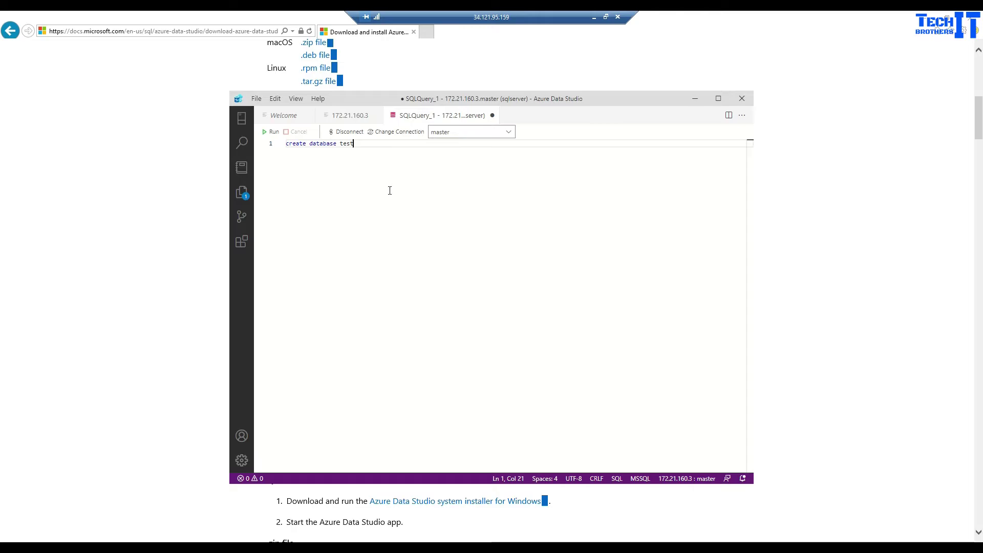
Run 'create database test' and minimize the remote desktop to reach the cloud console.
left_click(274, 134)
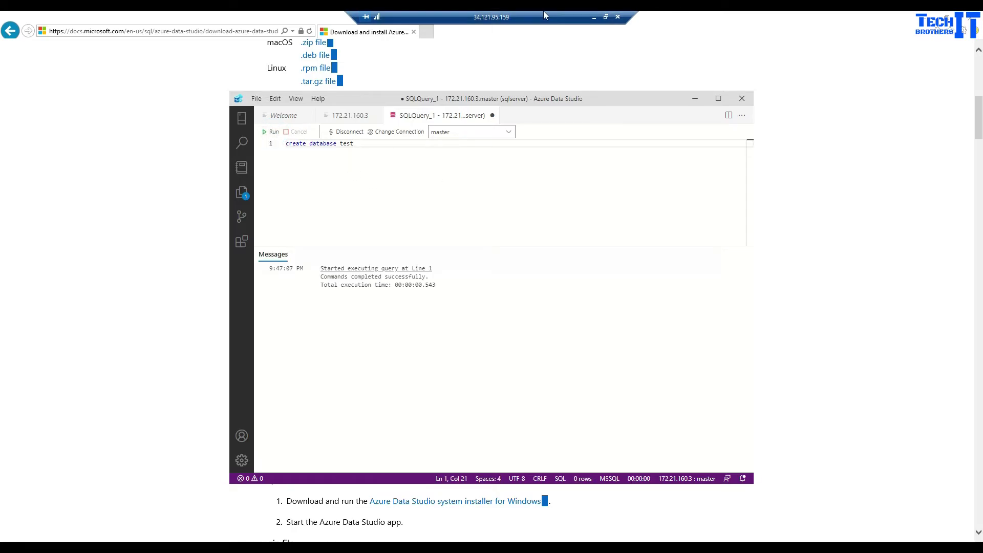
left_click(595, 17)
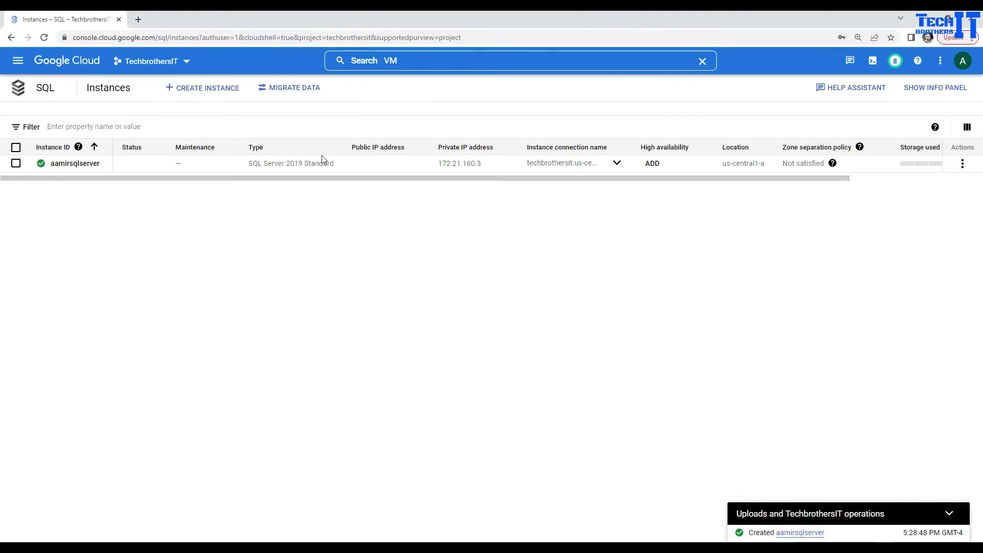
Confirm the test database appears on aamirsqlserver's Databases page, then return to the remote session.
left_click(266, 246)
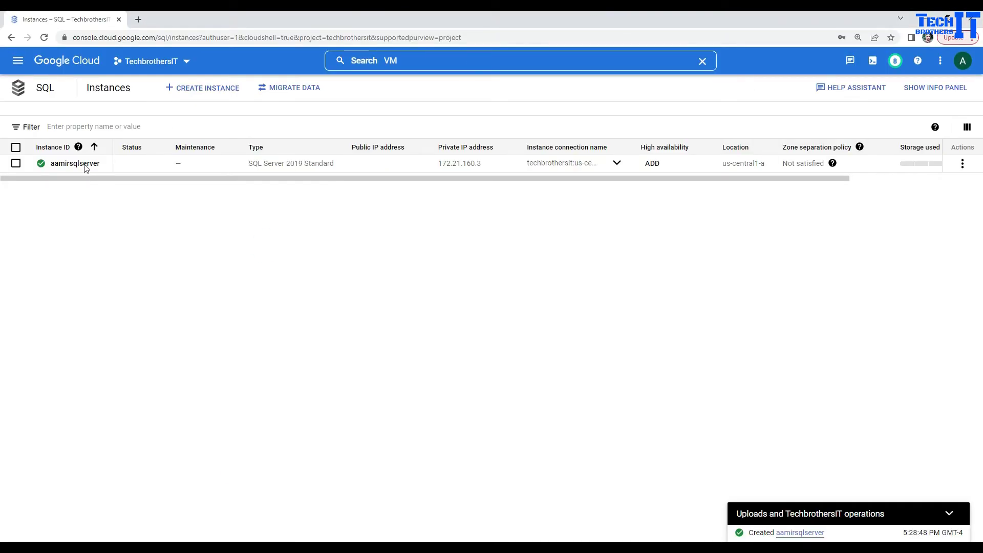
left_click(86, 167)
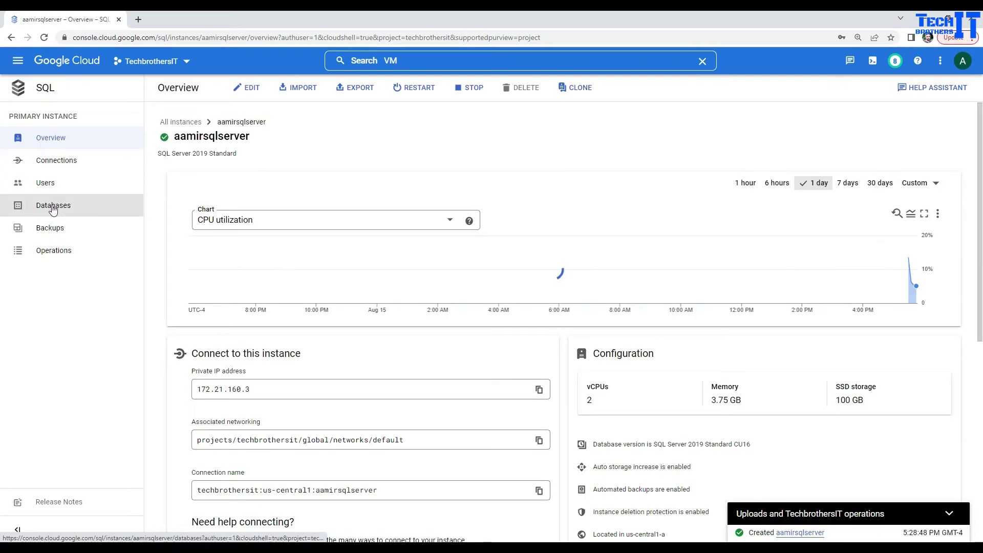
left_click(52, 208)
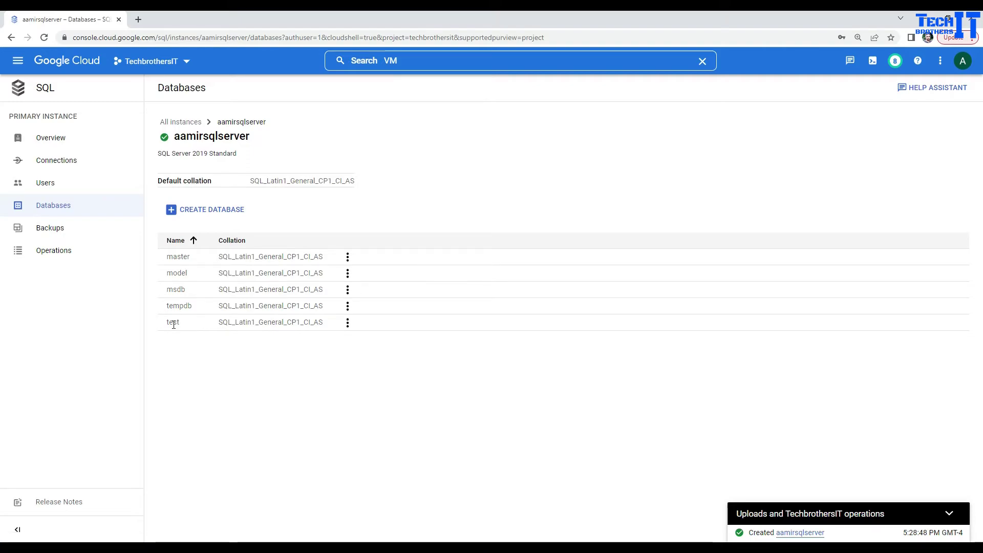
double_click(173, 323)
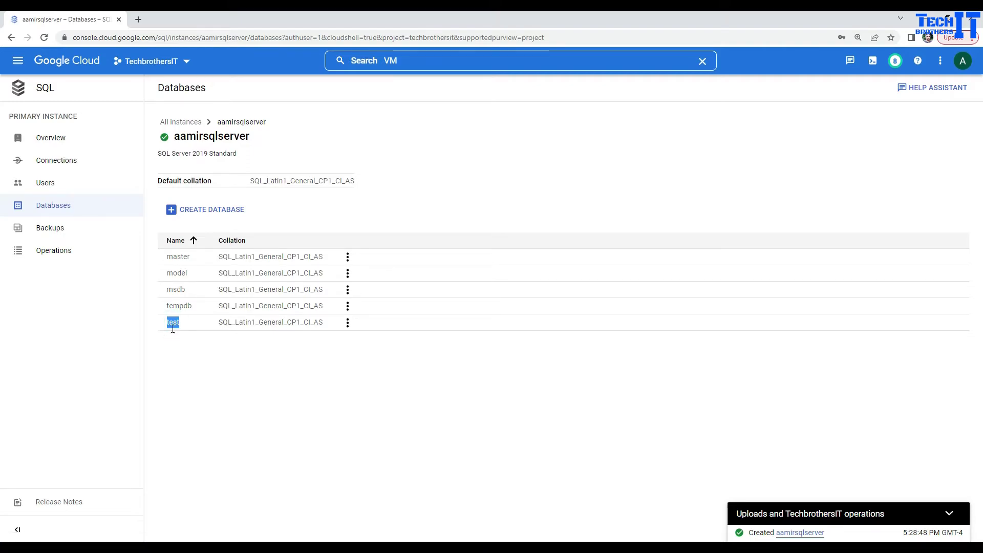
key("alt+Tab")
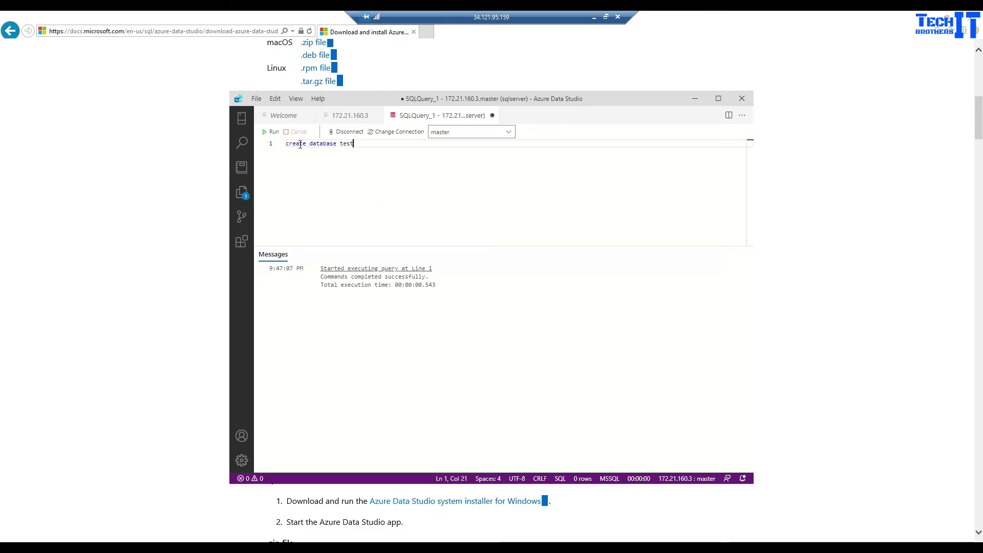
Expand the 172.21.160.3 server and its Databases folder in the Connections pane.
left_click(350, 117)
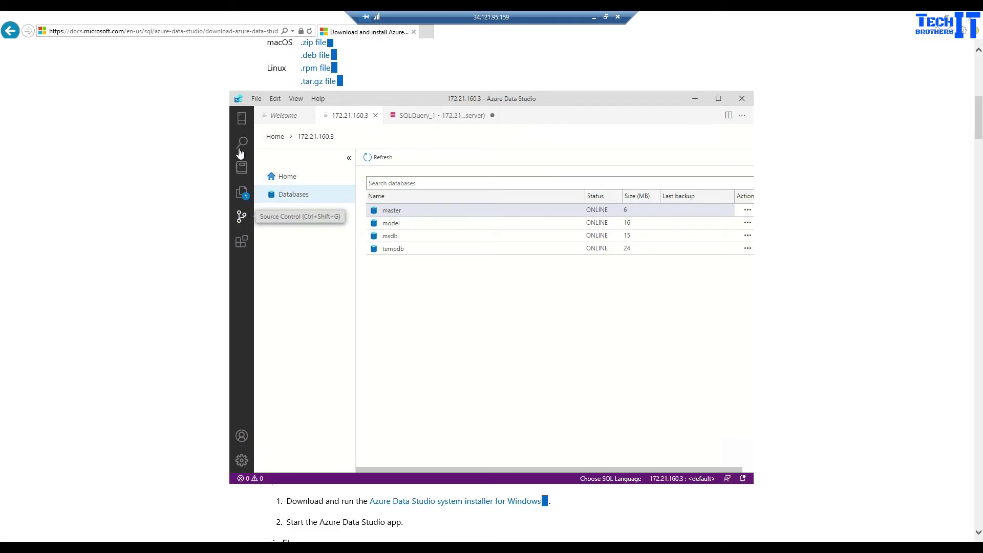
left_click(241, 118)
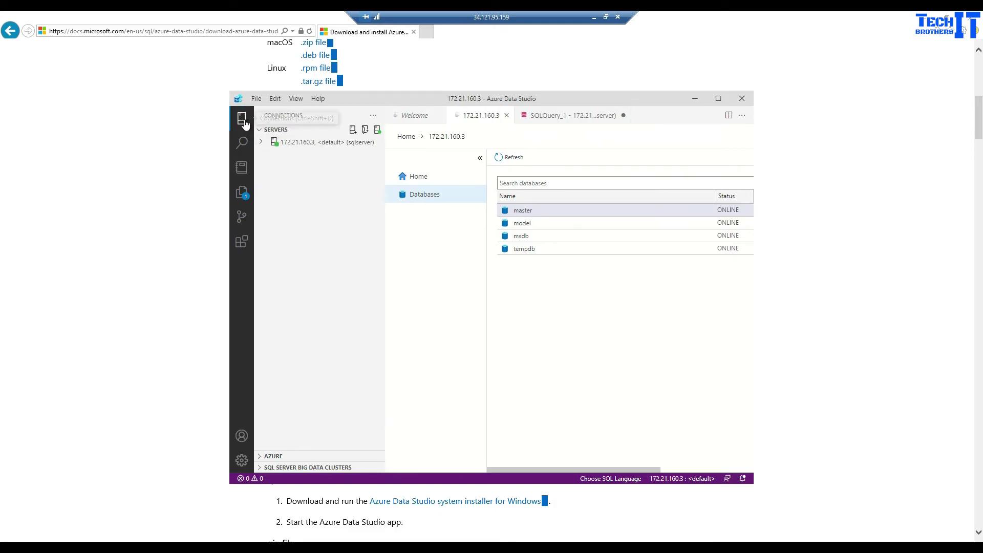
left_click(257, 145)
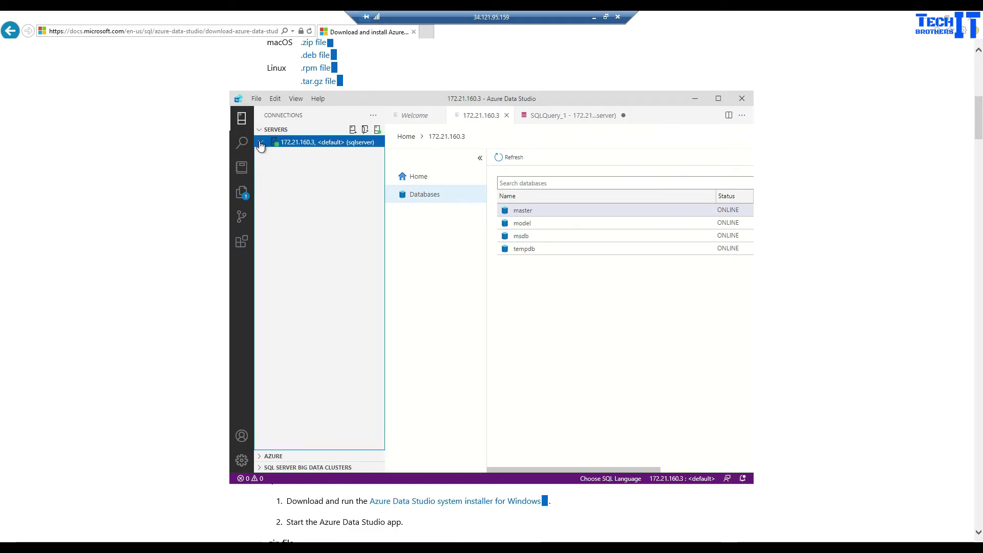
left_click(261, 146)
left_click(265, 154)
left_click(266, 157)
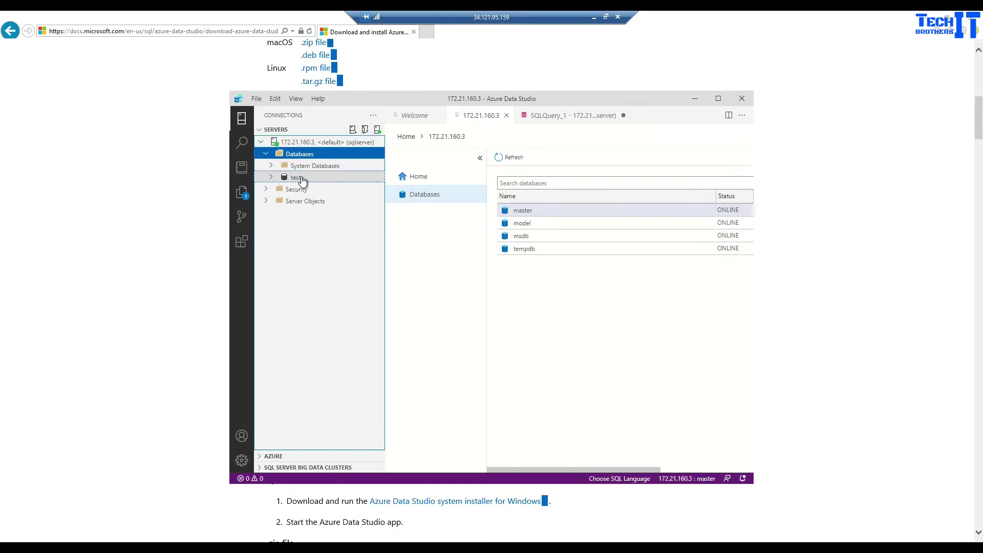
Close the old create-database query without saving and maximize Azure Data Studio.
left_click(555, 118)
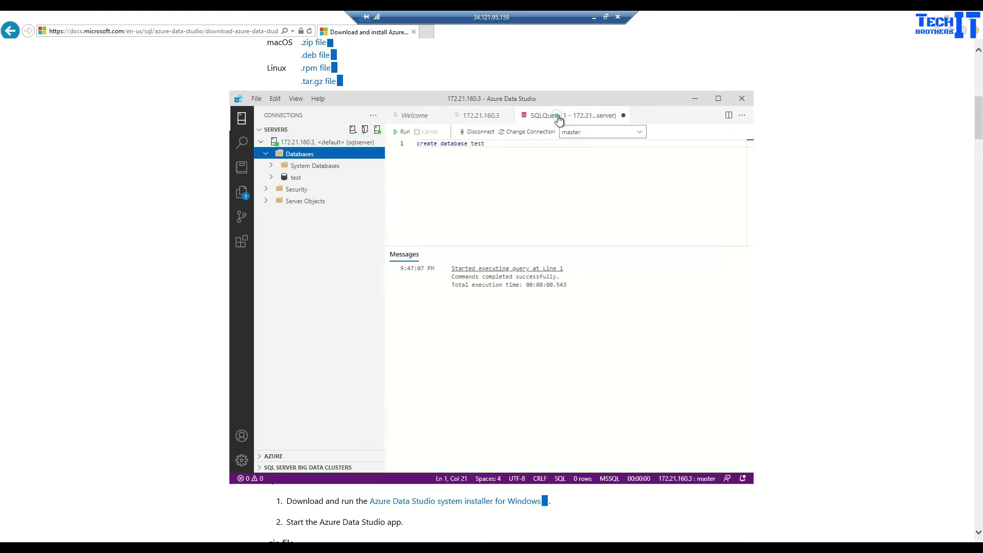
left_click(623, 116)
left_click(510, 297)
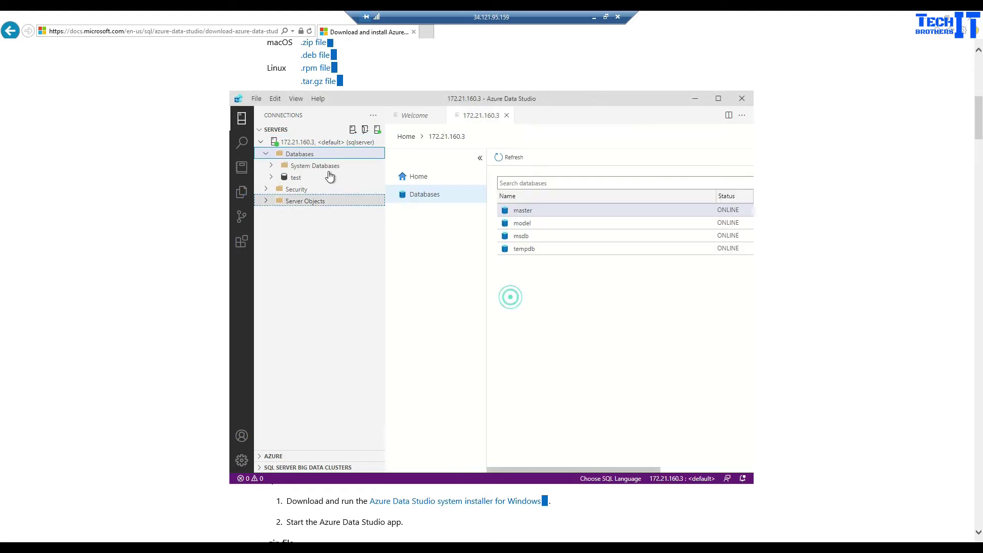
left_click(718, 106)
Open a new query editor on the test database.
left_click(44, 90)
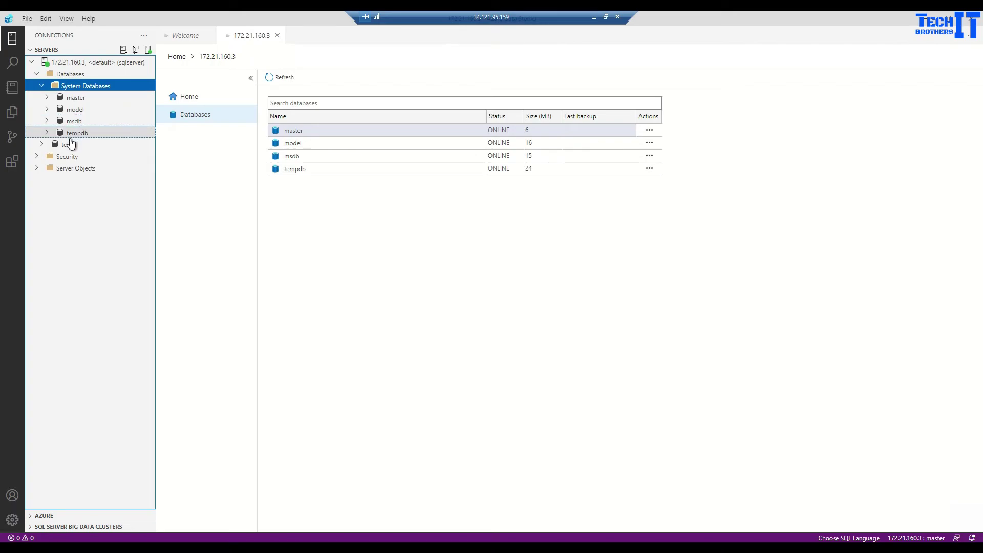
left_click(71, 144)
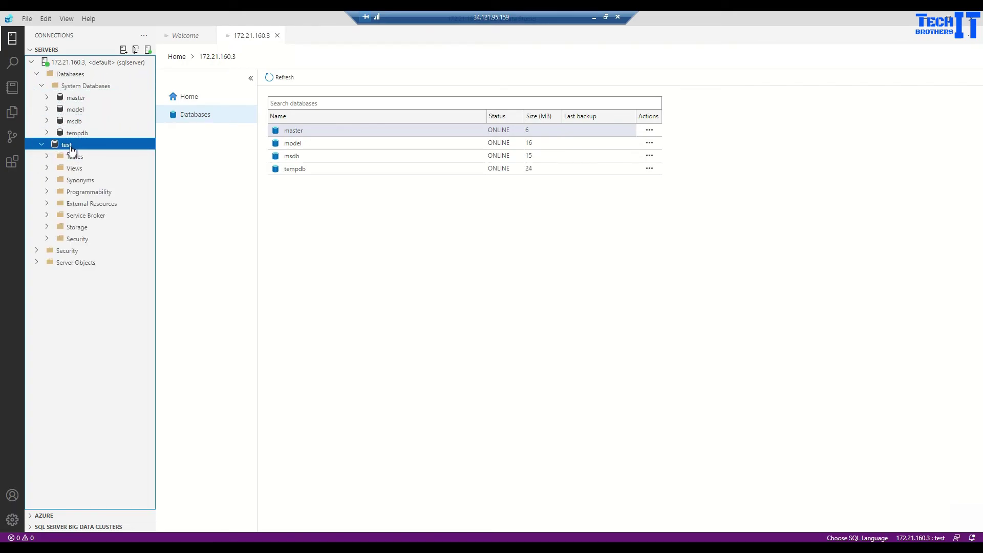
right_click(70, 148)
left_click(115, 174)
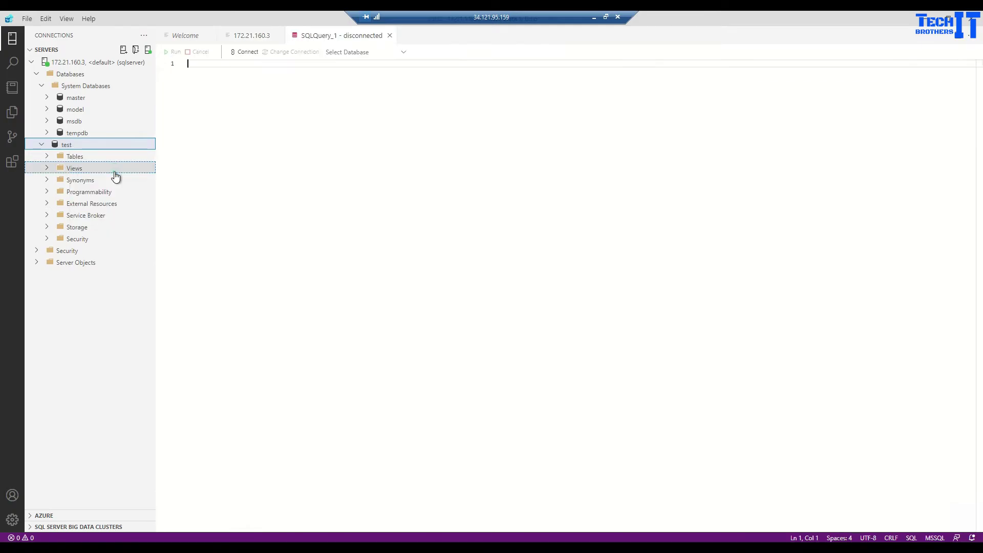
Create table test12 with an int id column in the test database.
type("Creat")
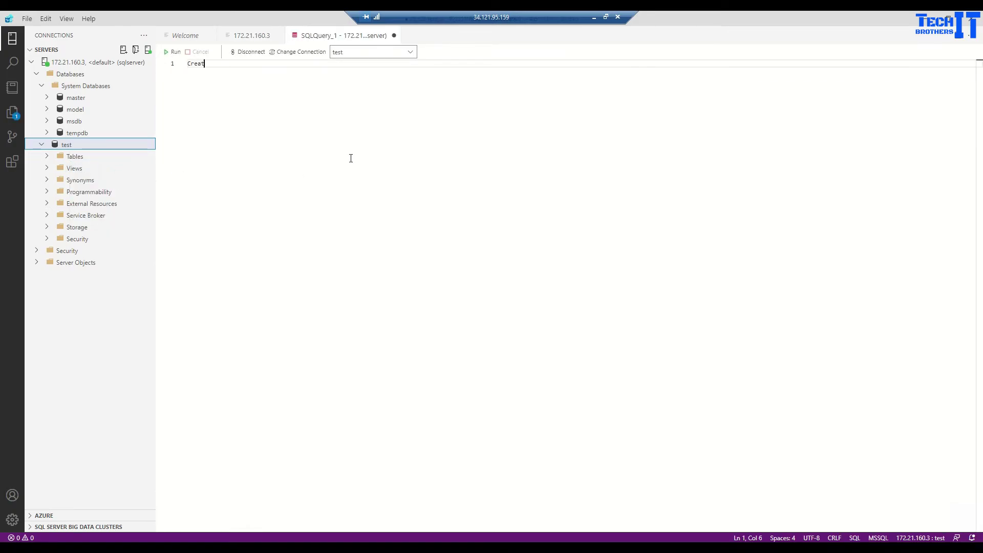
type("e table testi")
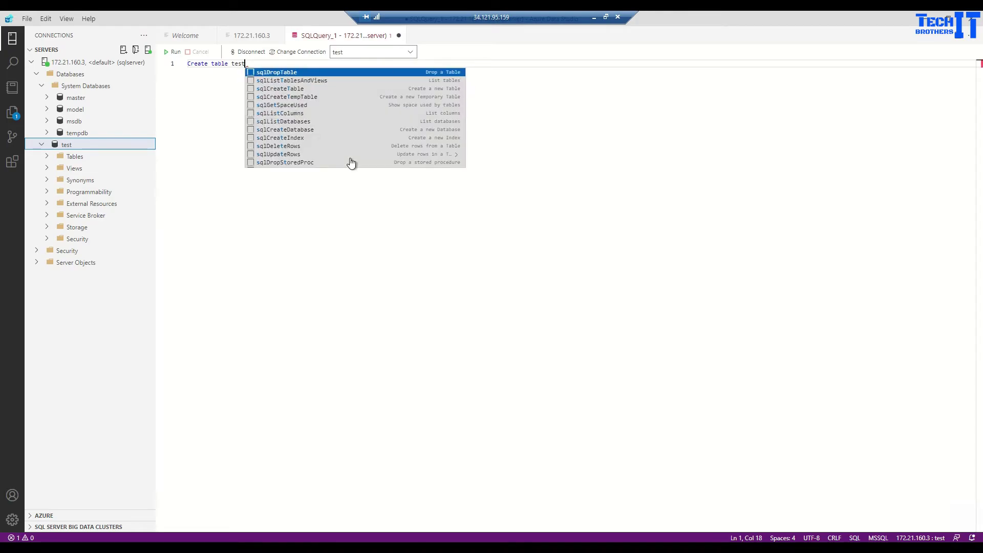
type("2")
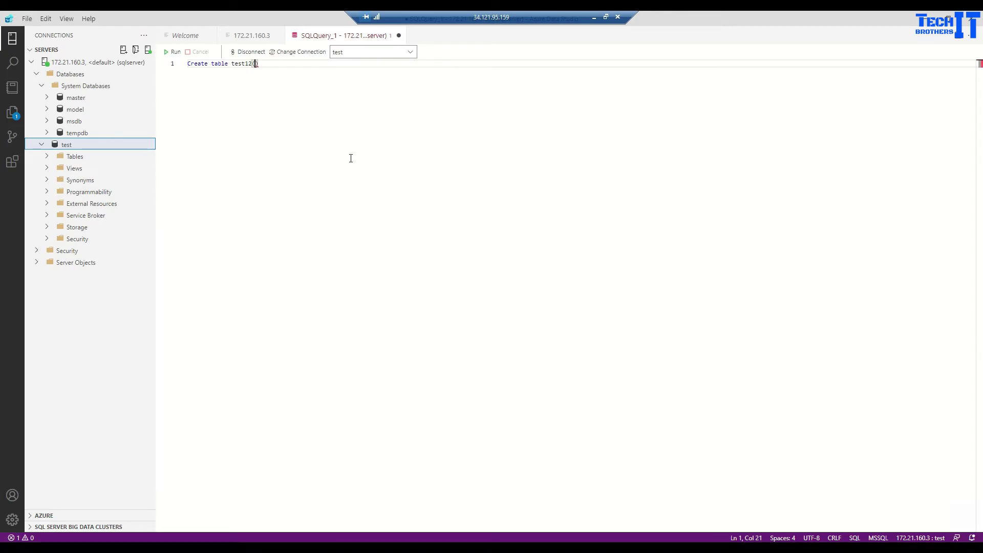
type("( id int)")
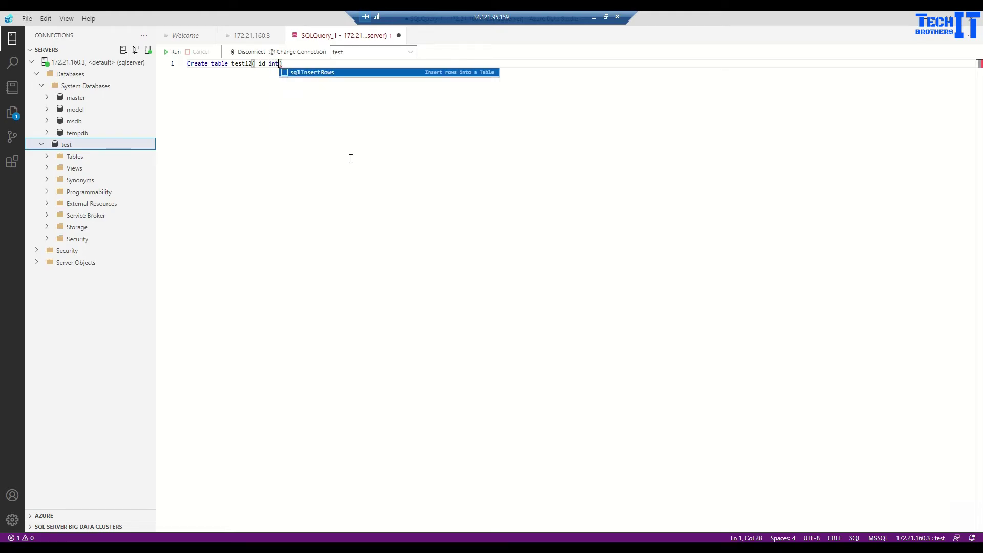
left_click(347, 156)
left_click(173, 52)
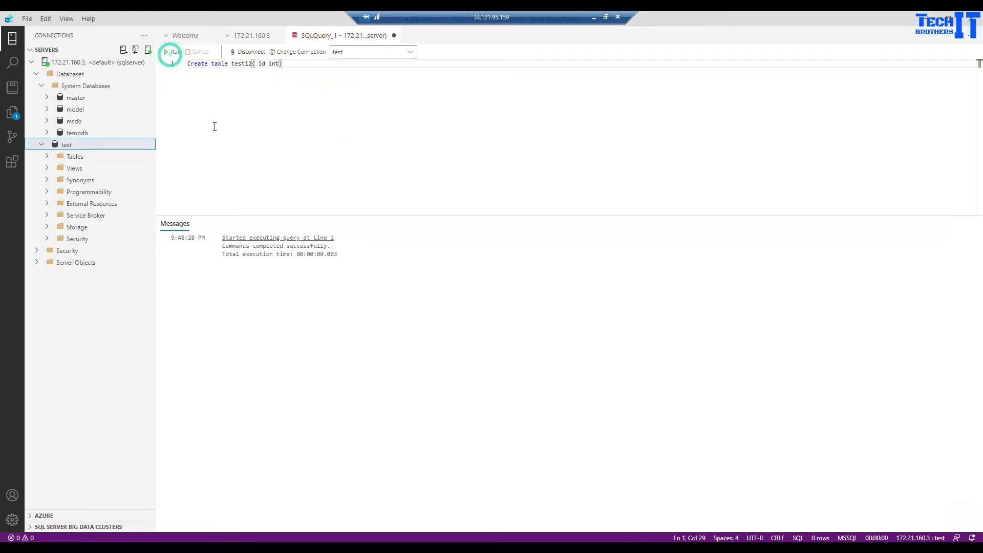
Verify dbo.test12 and its columns under Tables, then leave the remote desktop.
left_click(47, 157)
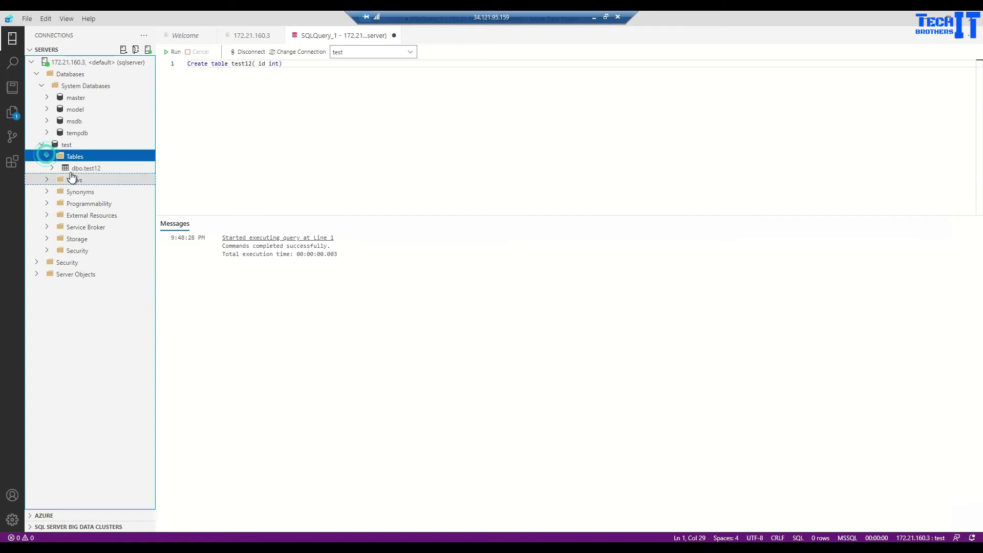
left_click(75, 169)
left_click(288, 119)
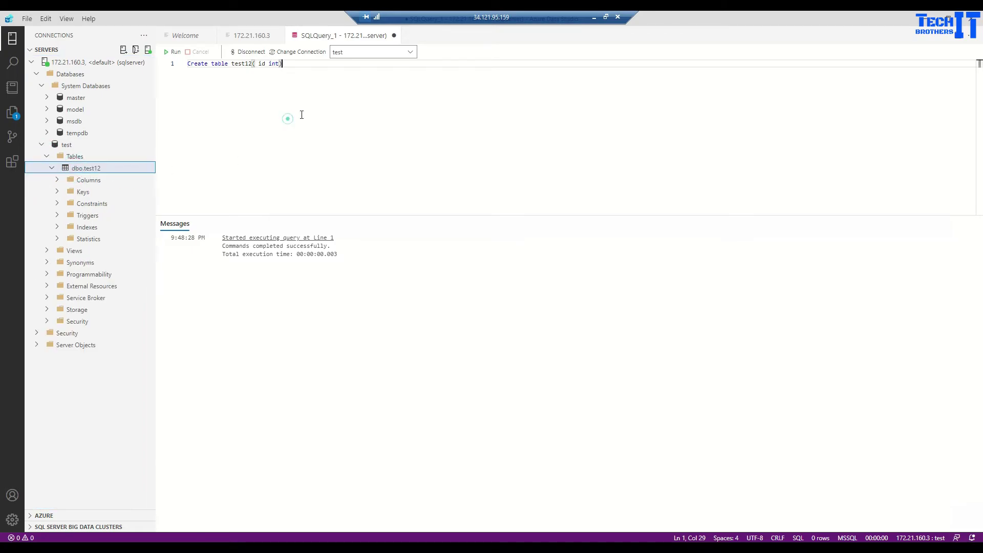
left_click(425, 143)
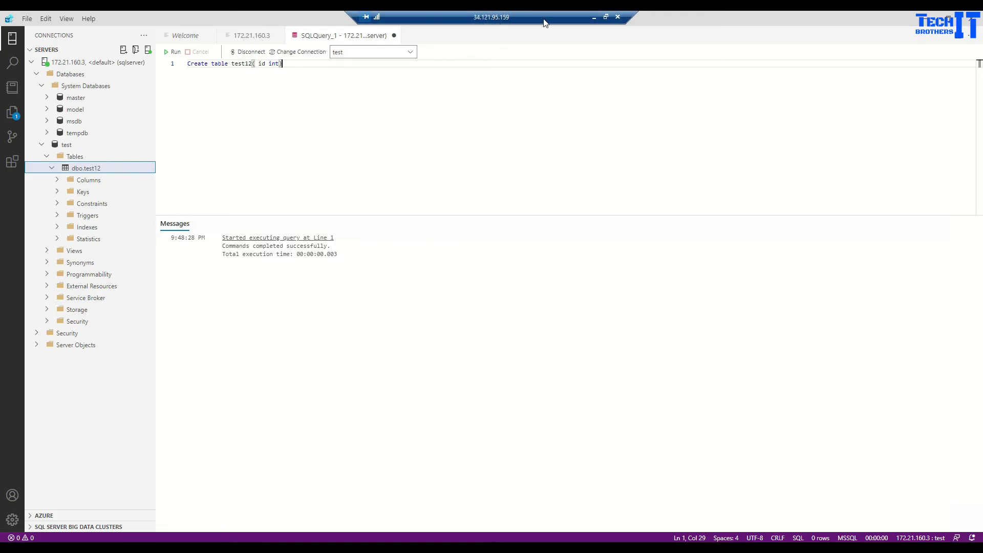
left_click(594, 17)
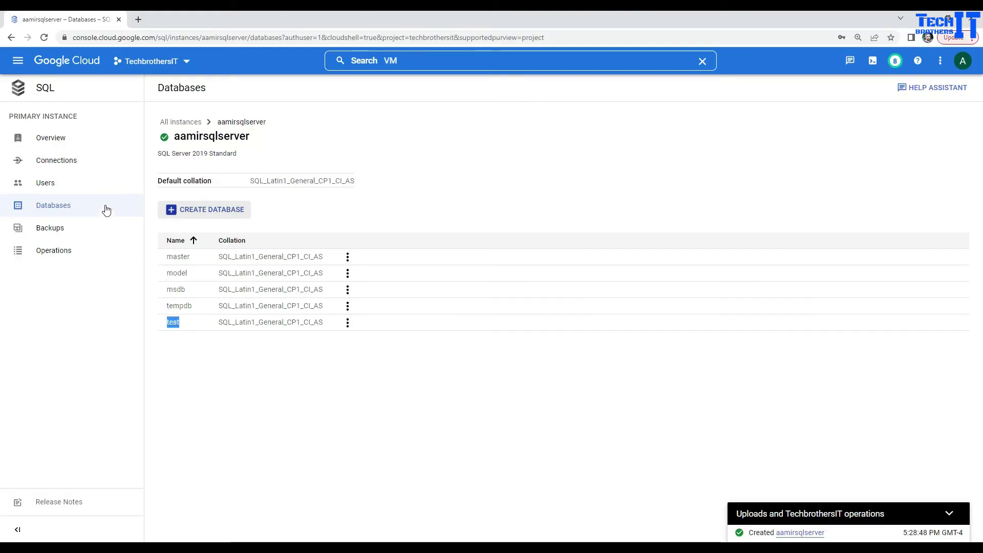
Copy private IP 172.21.160.3 from the Cloud SQL instances list and bring SSMS forward.
left_click(23, 88)
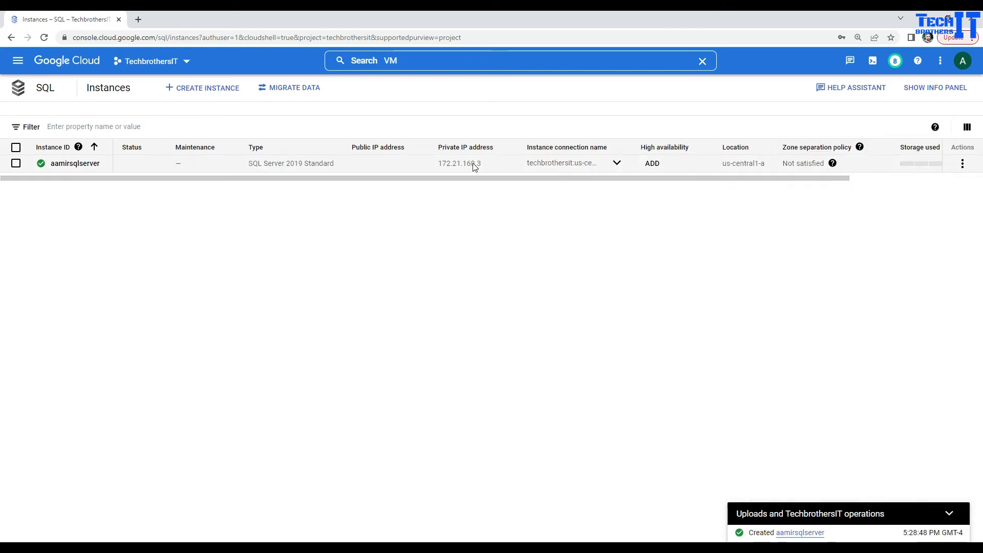
left_click_drag(484, 165, 438, 161)
right_click(447, 161)
left_click(463, 169)
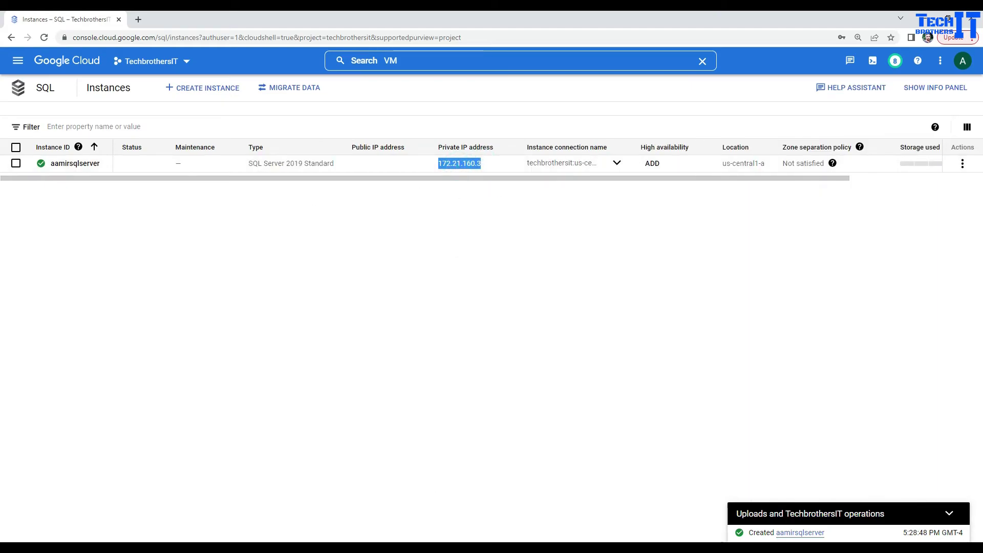
mouse_move(464, 547)
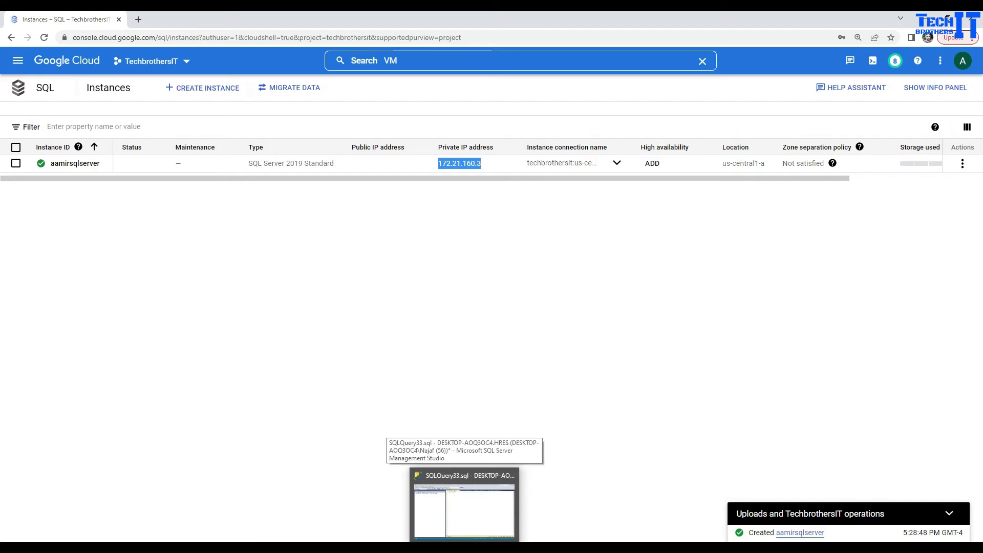
left_click(464, 504)
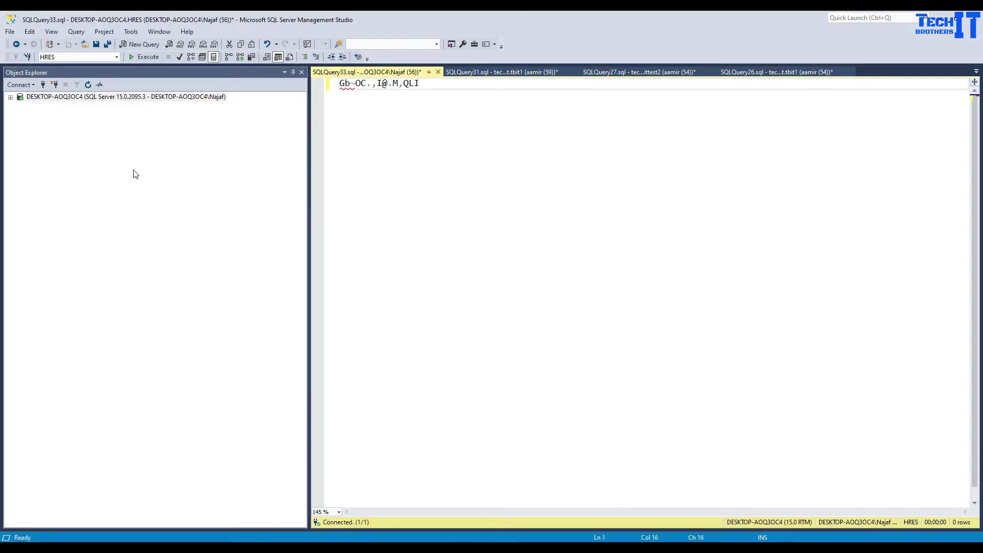
Start a Database Engine connection to 172.21.160.3 using SQL Server Authentication.
left_click(20, 85)
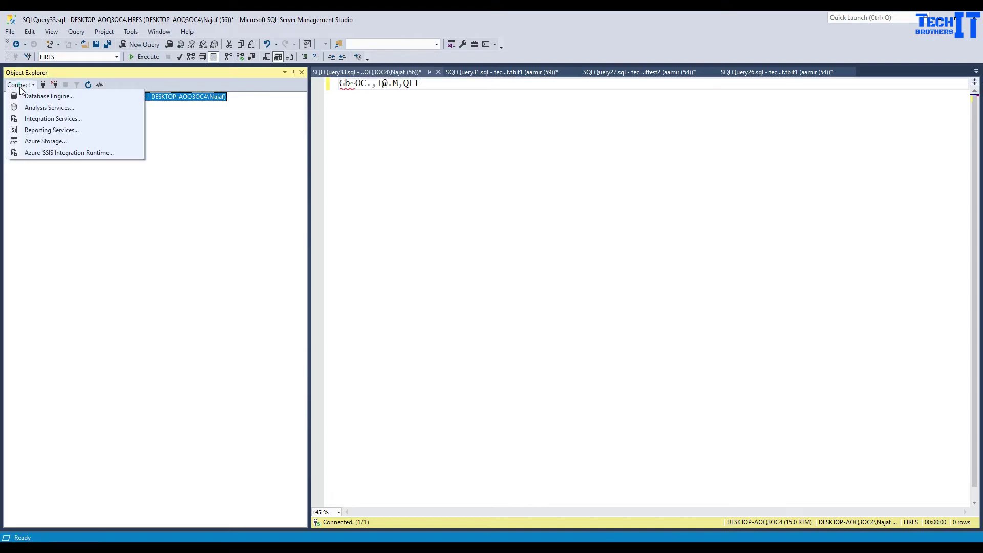
left_click(23, 98)
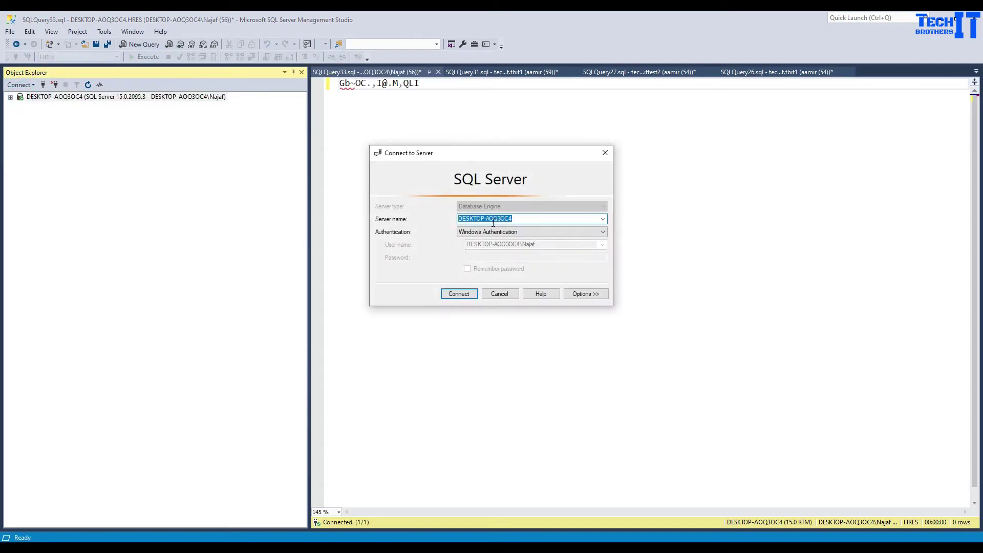
double_click(522, 217)
key("ctrl+v")
left_click(479, 233)
left_click(484, 241)
Enter the SQL login and password, try connecting, and dismiss the cannot-connect error.
left_click(487, 244)
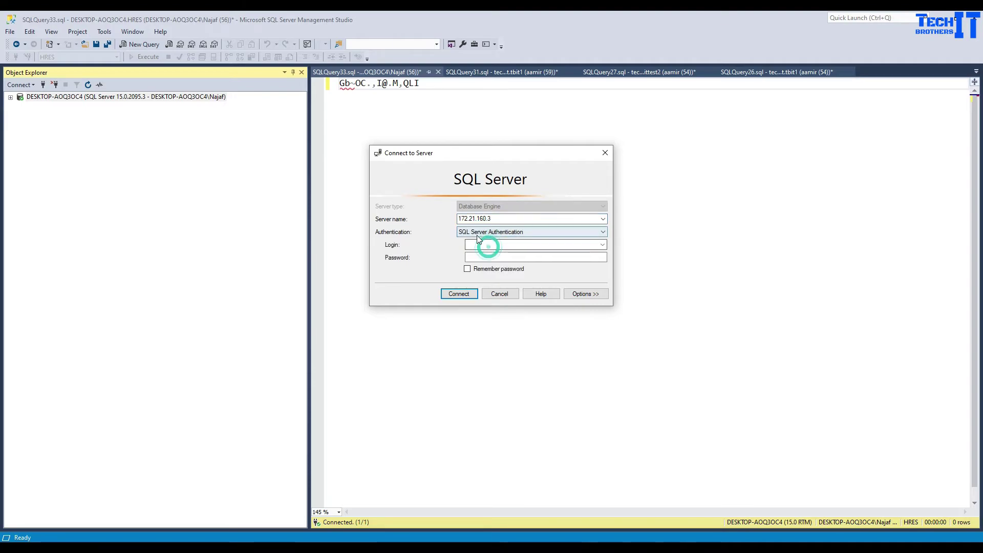
left_click(490, 246)
type("sql")
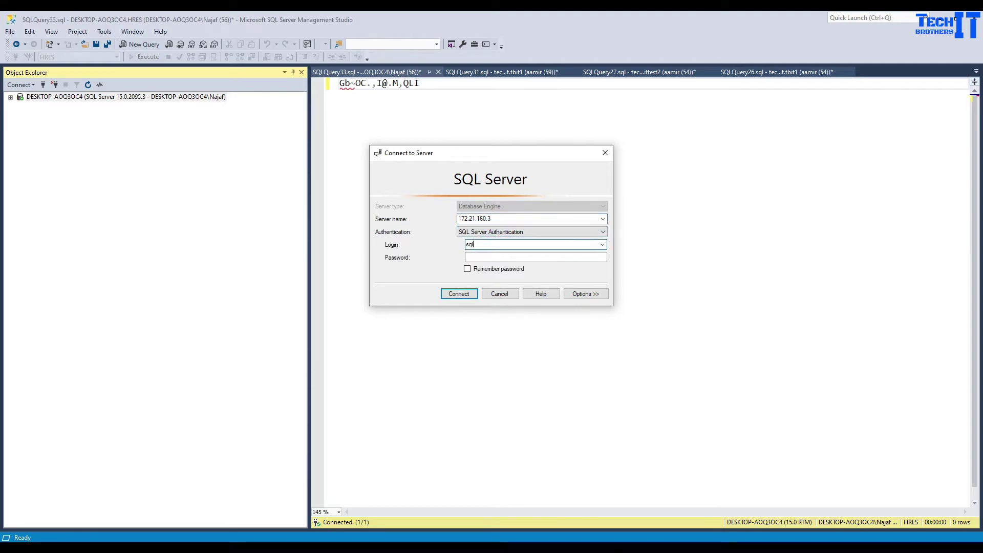
type("server")
key("Tab")
type("*")
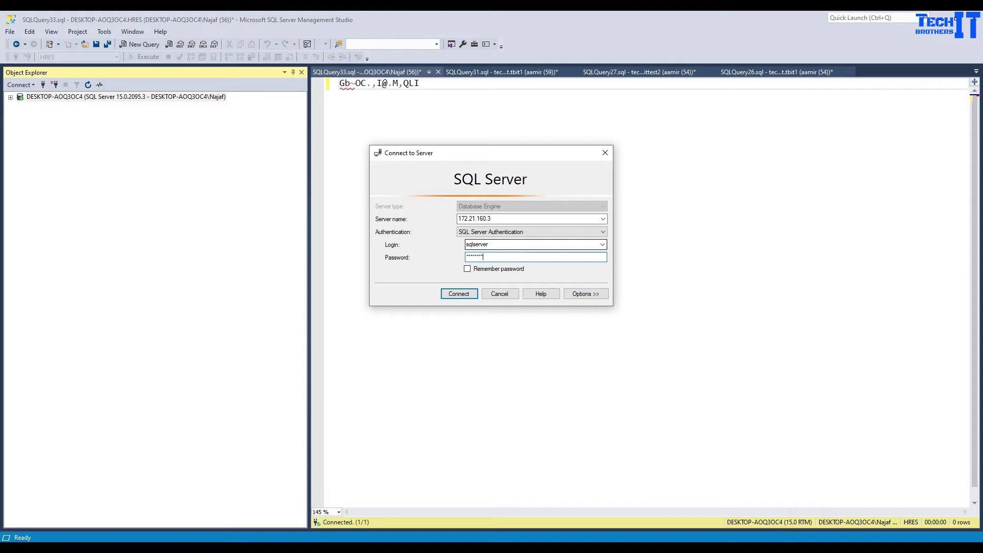
left_click(459, 294)
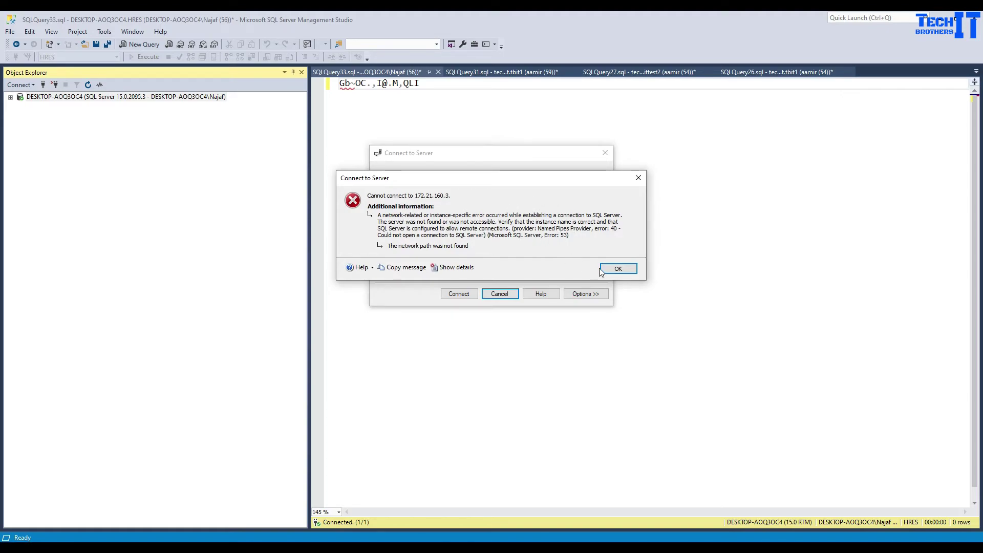
left_click(617, 269)
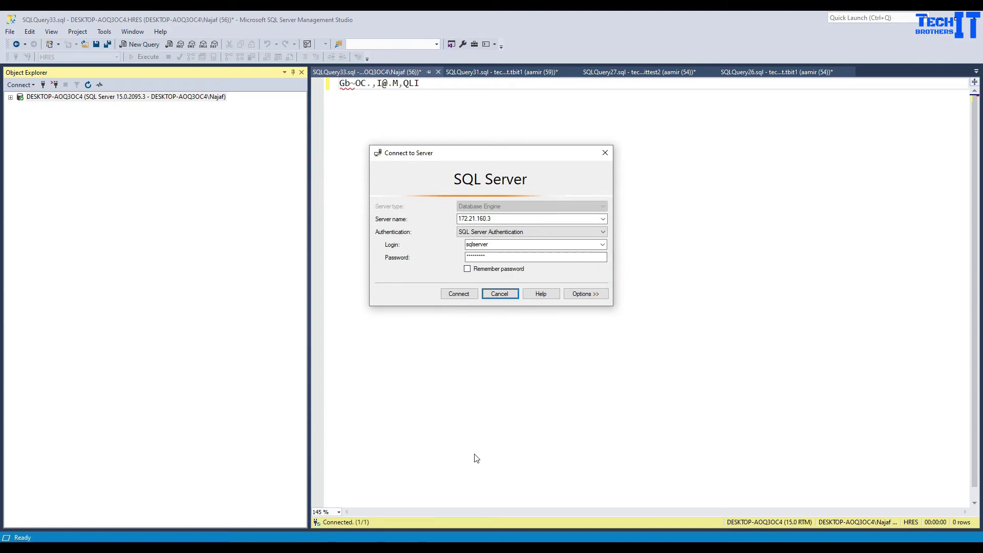
mouse_move(381, 540)
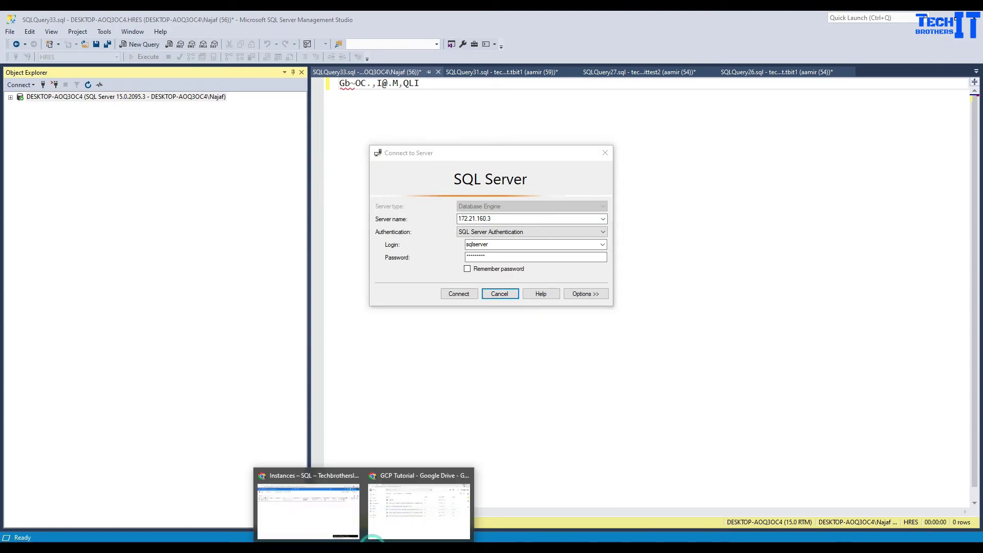
left_click(339, 522)
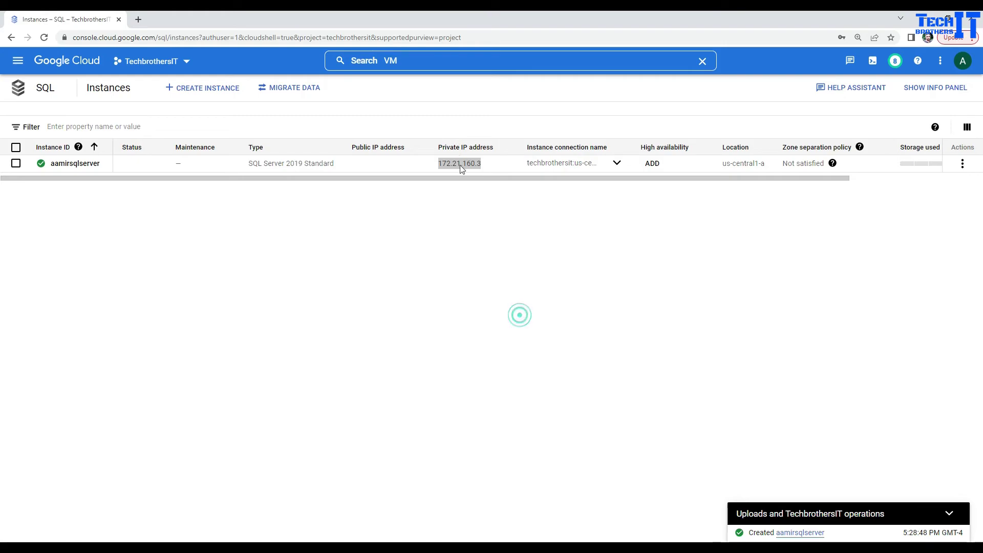
Collapse the test database in Azure Data Studio, then minimize the remote session.
left_click(461, 207)
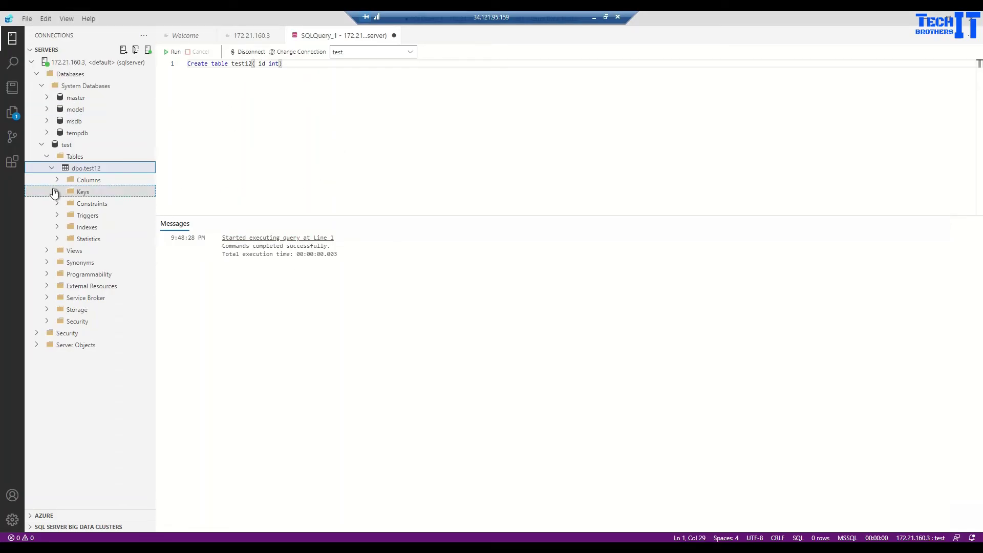
left_click(42, 144)
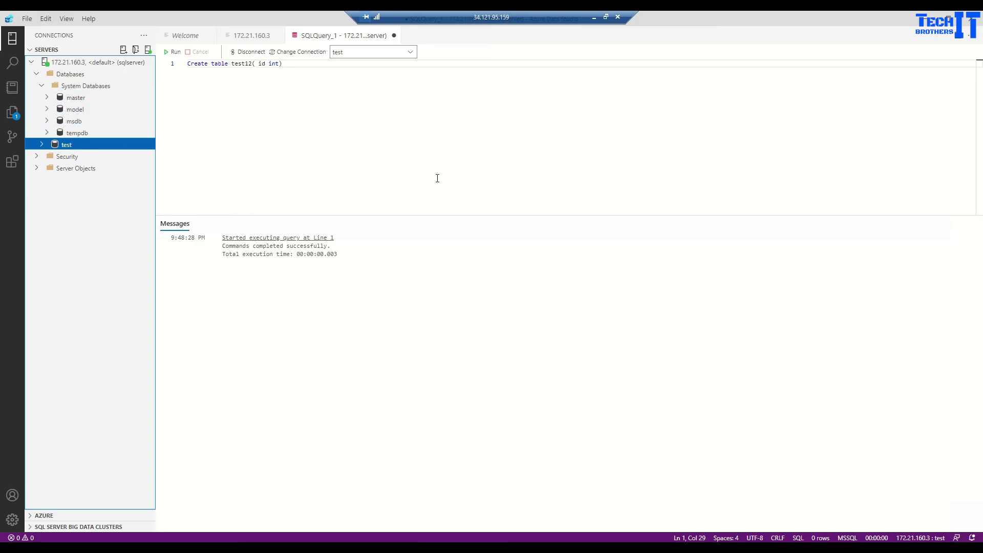
left_click(593, 18)
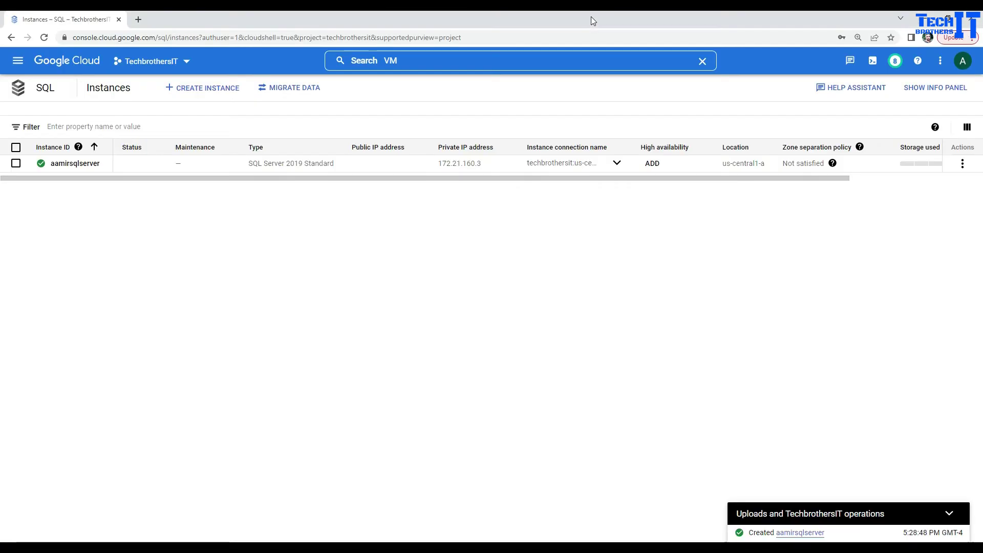
Open the aamirsqlserver instance and start editing its configuration.
left_click(77, 164)
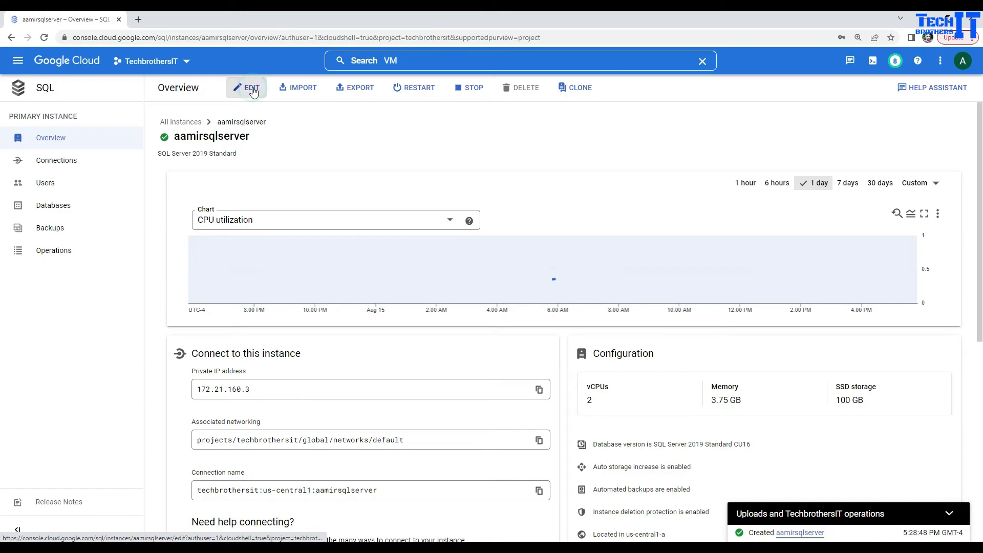
left_click(253, 91)
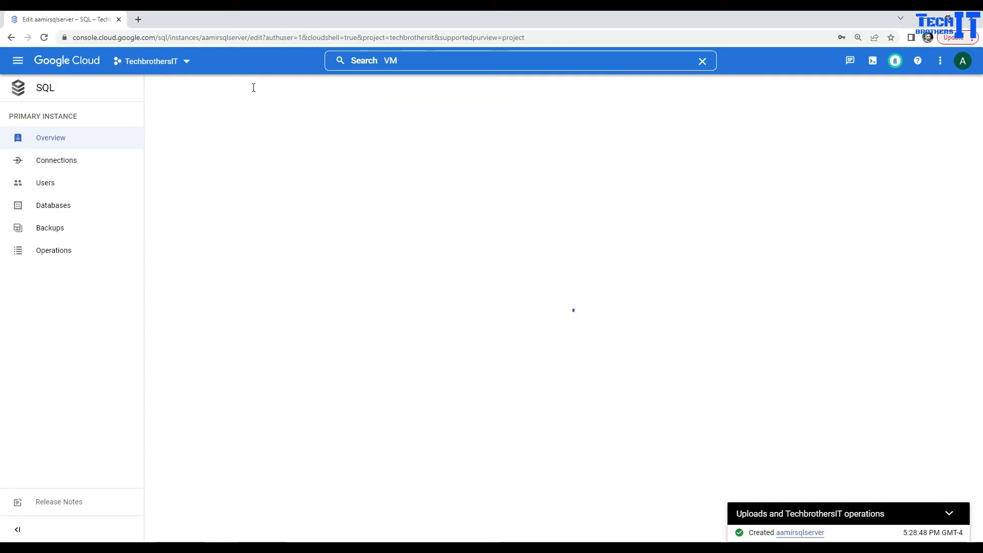
scroll(398, 398, "down", 7)
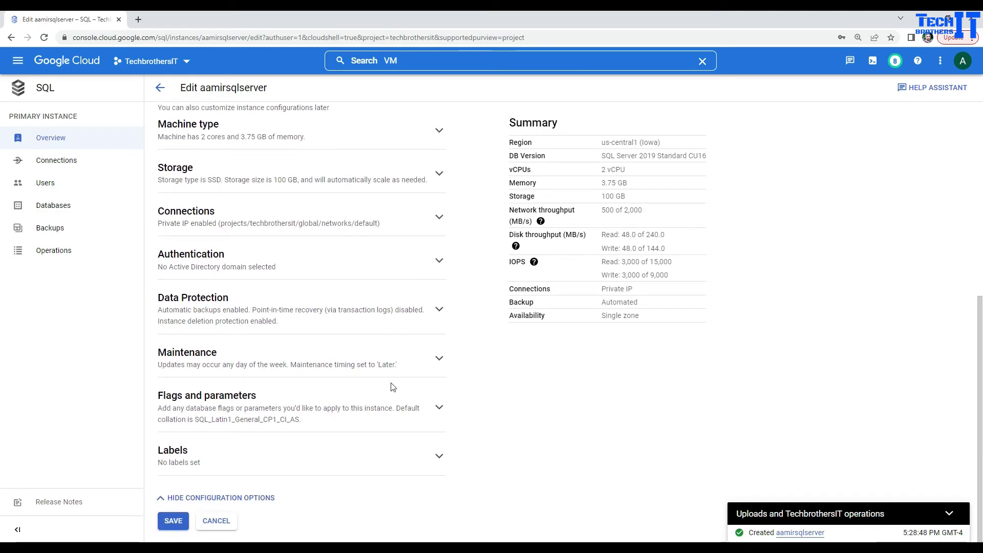
scroll(392, 387, "up", 1)
Enable Public IP in the Connections settings, then open a blank browser tab.
left_click(246, 311)
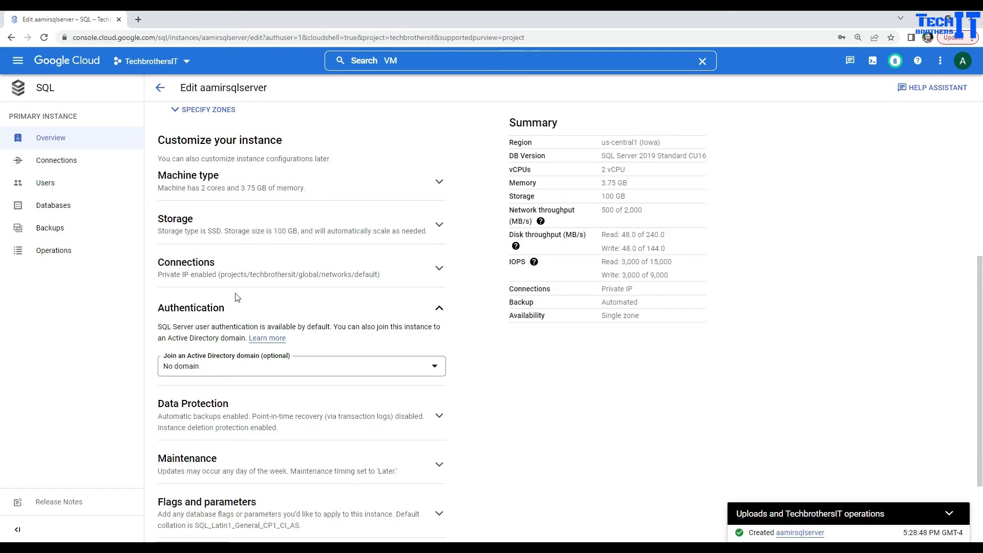
left_click(243, 279)
scroll(394, 351, "down", 3)
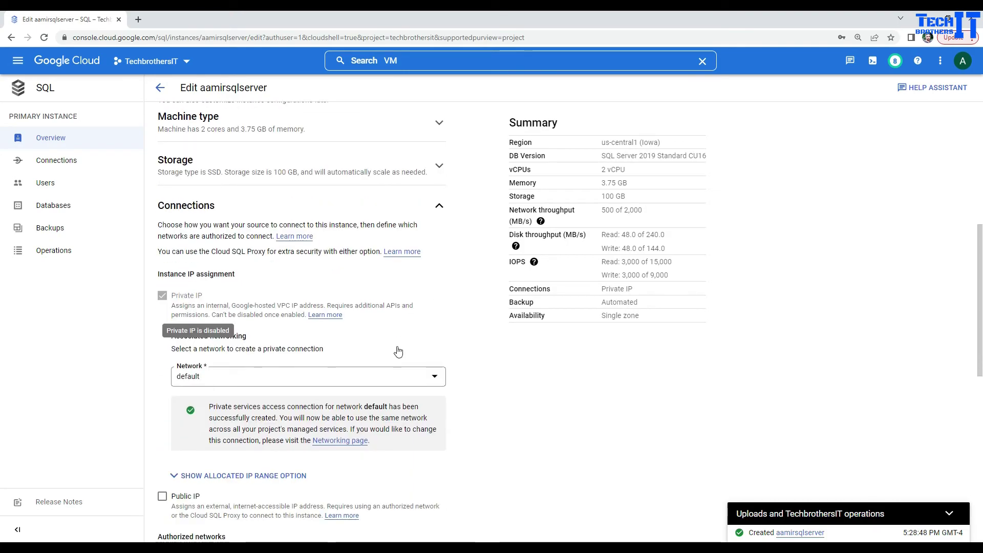
left_click(162, 402)
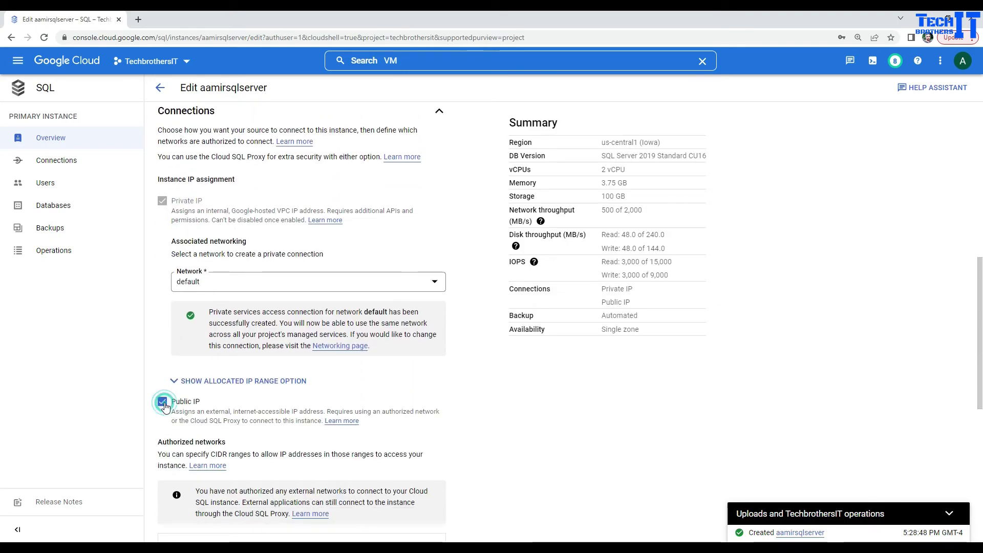
scroll(225, 404, "down", 4)
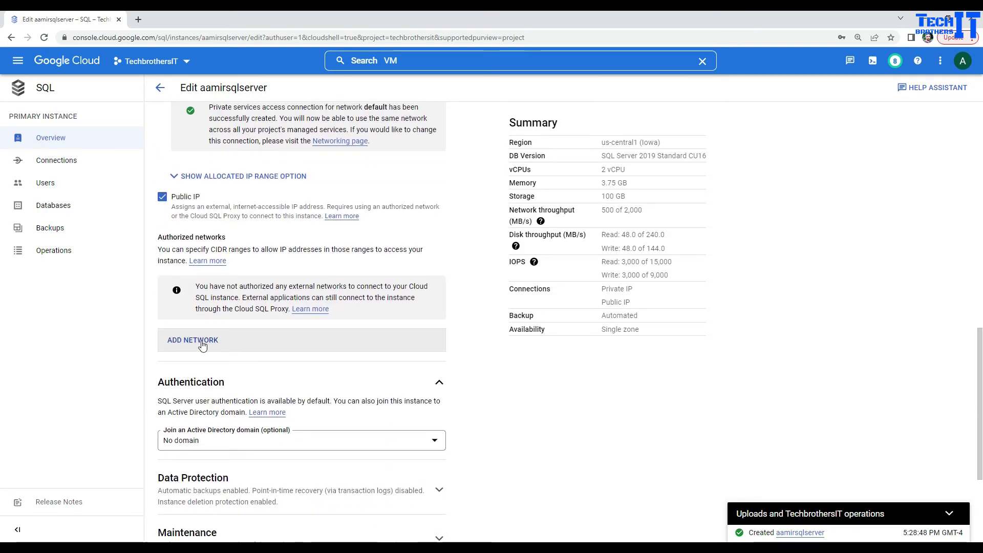
left_click(137, 19)
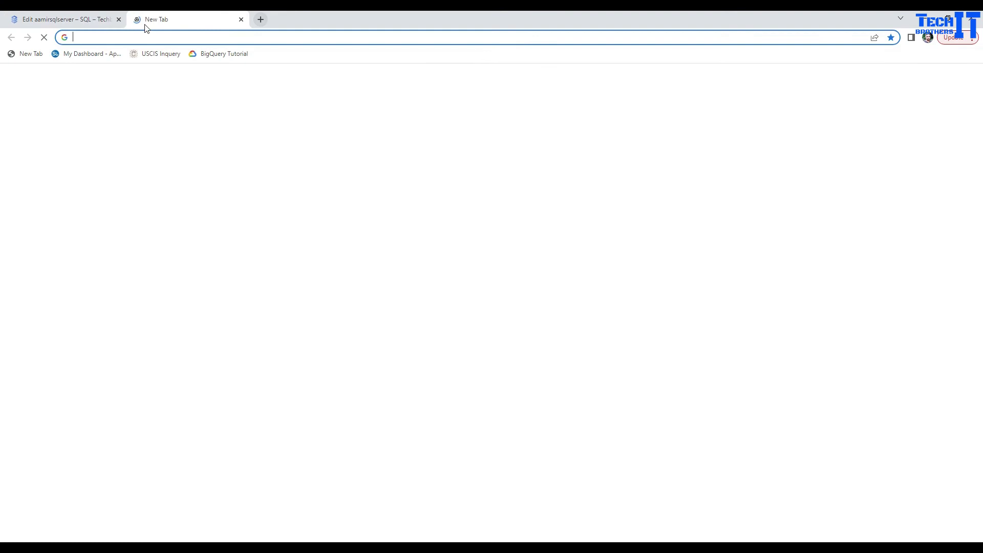
Search Google for 'what is my ip', fixing the mistyped query.
type("t is my ipd")
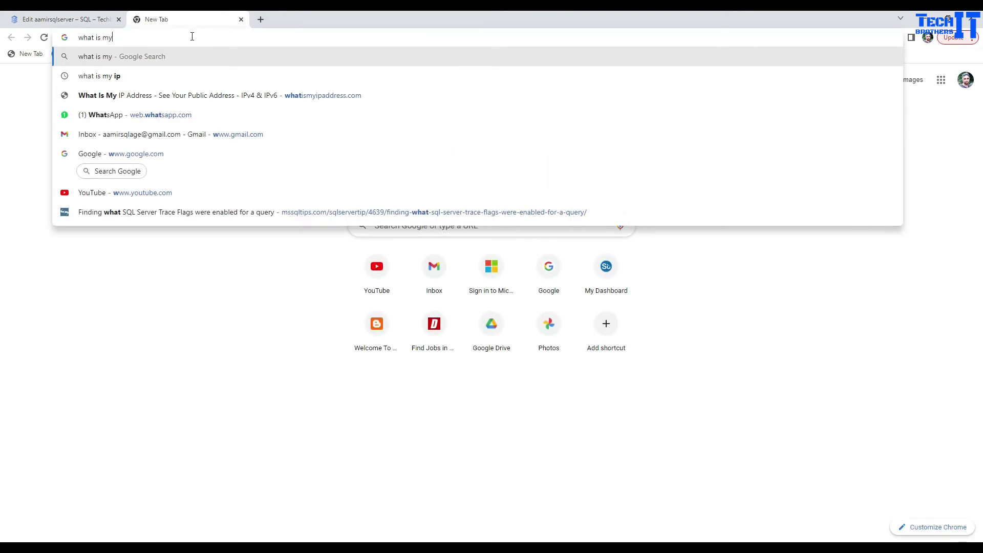
key("Return")
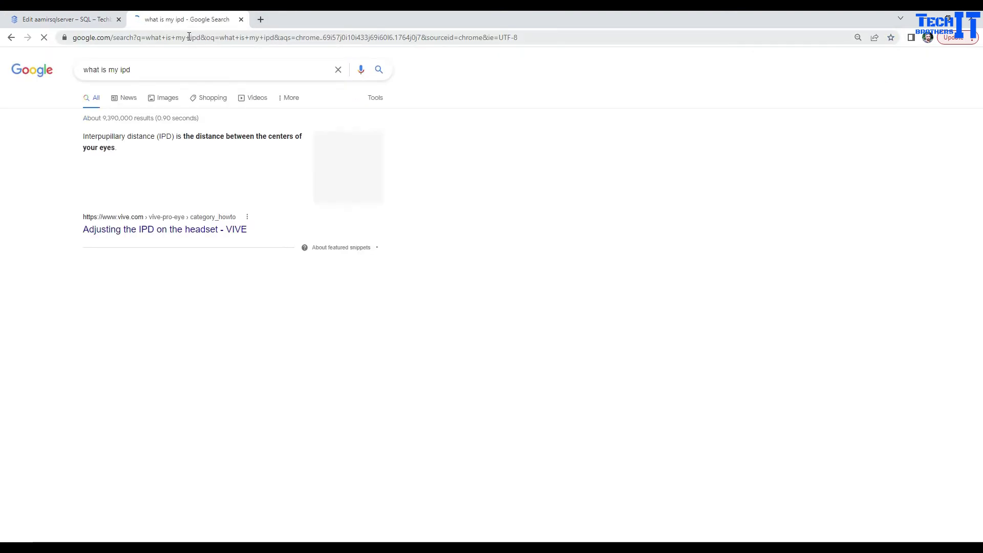
left_click(165, 66)
key("BackSpace")
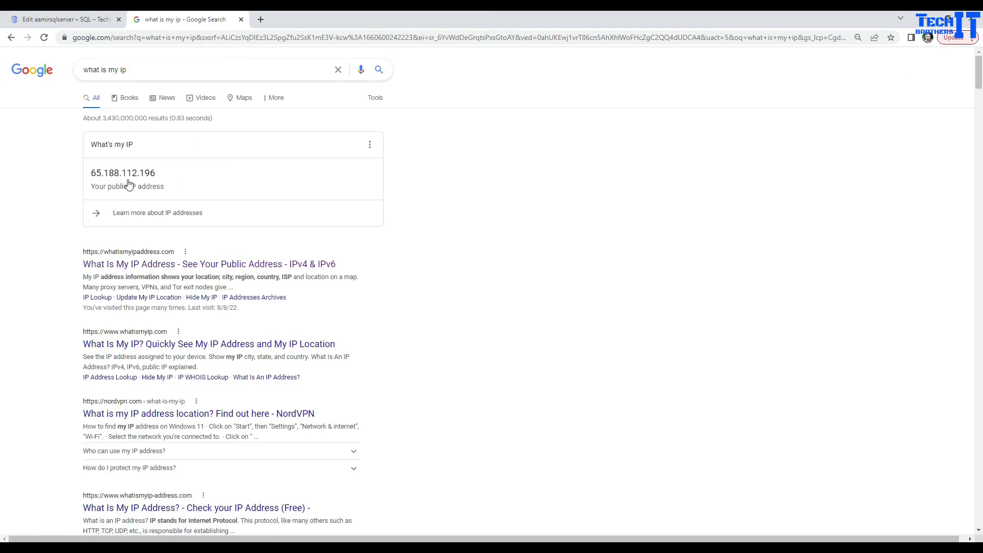
Copy the displayed public IP address and return to the Edit aamirsqlserver tab.
left_click_drag(155, 173, 96, 175)
right_click(96, 174)
left_click(112, 183)
left_click(64, 19)
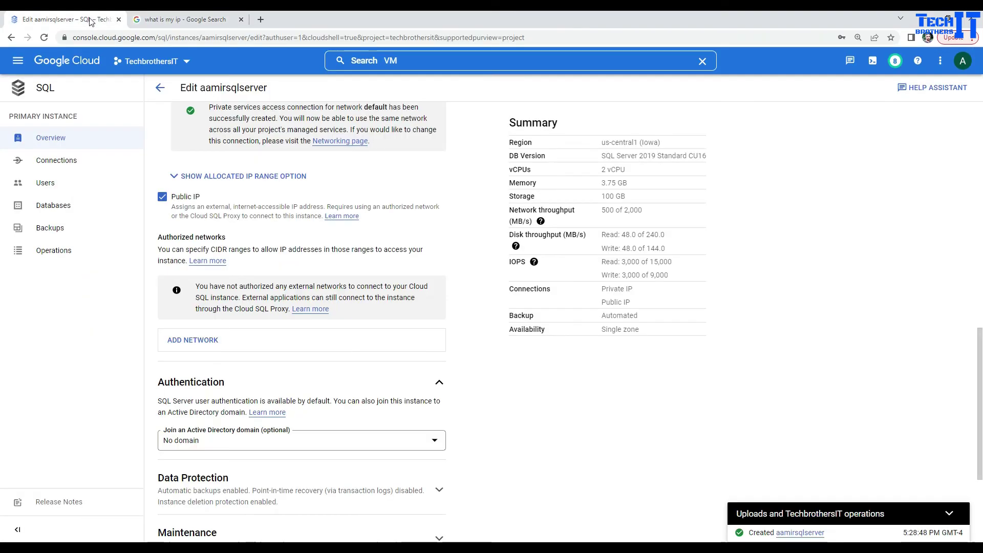
Add authorized network 'myip' with the pasted public IP and save the instance.
left_click(213, 341)
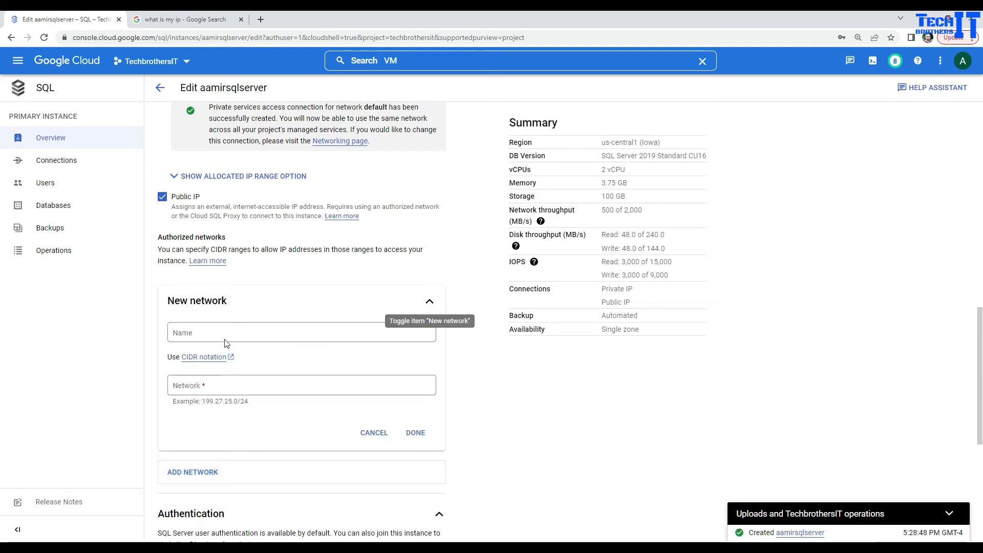
left_click(226, 336)
type("my")
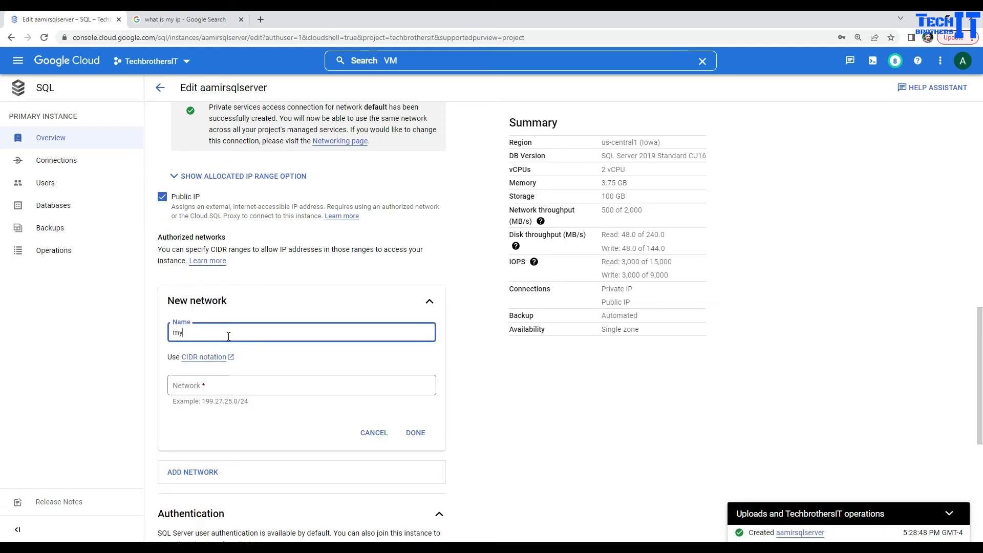
type("ip")
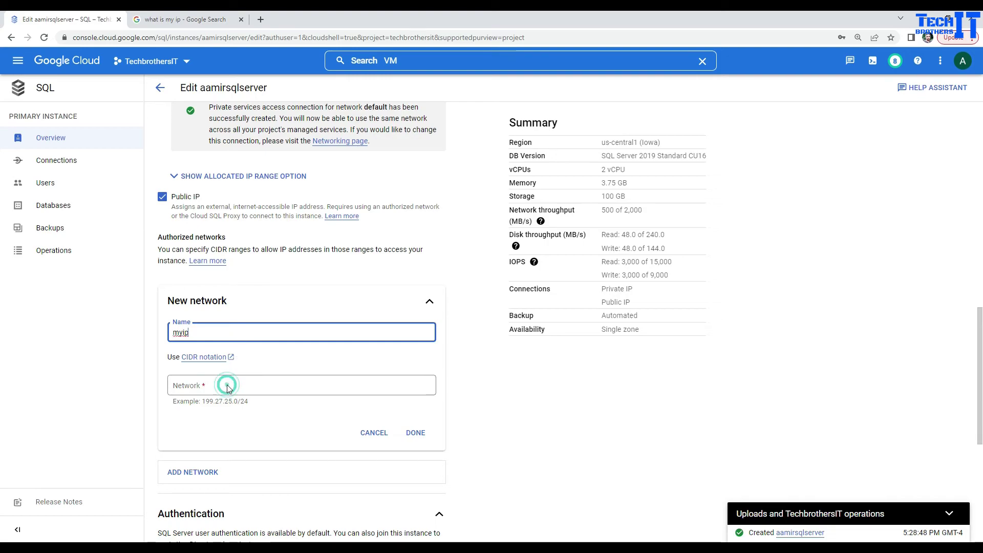
left_click(227, 385)
key("ctrl+v")
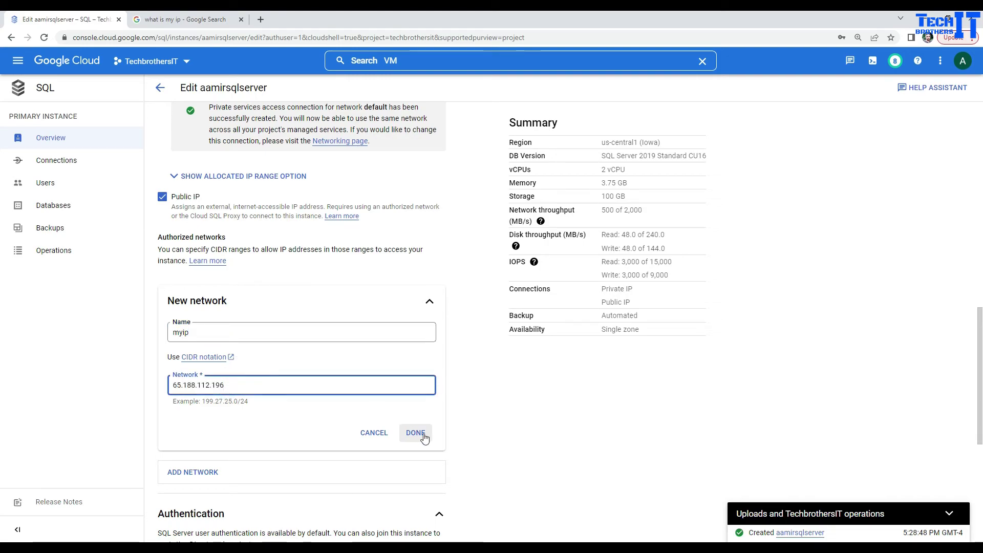
left_click(416, 432)
scroll(221, 368, "down", 3)
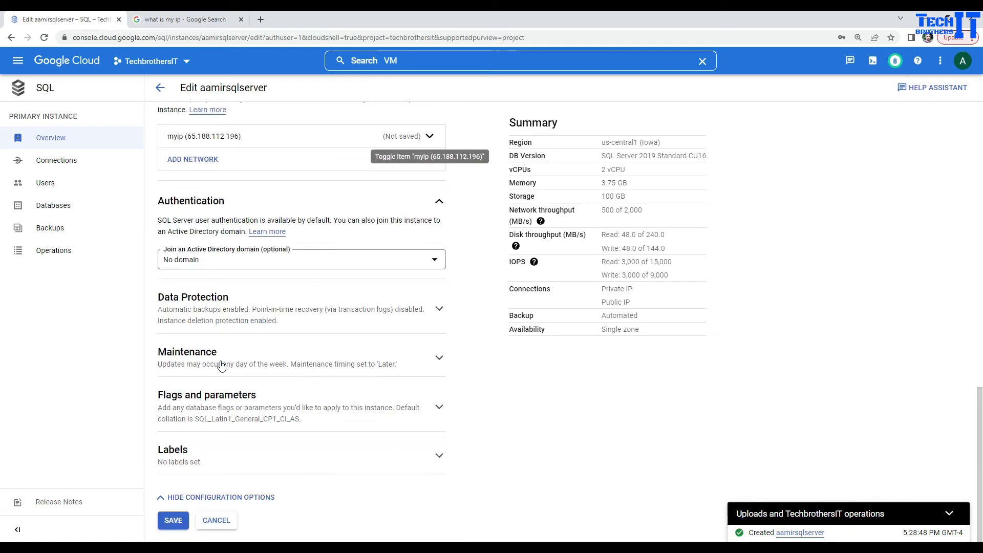
left_click(178, 520)
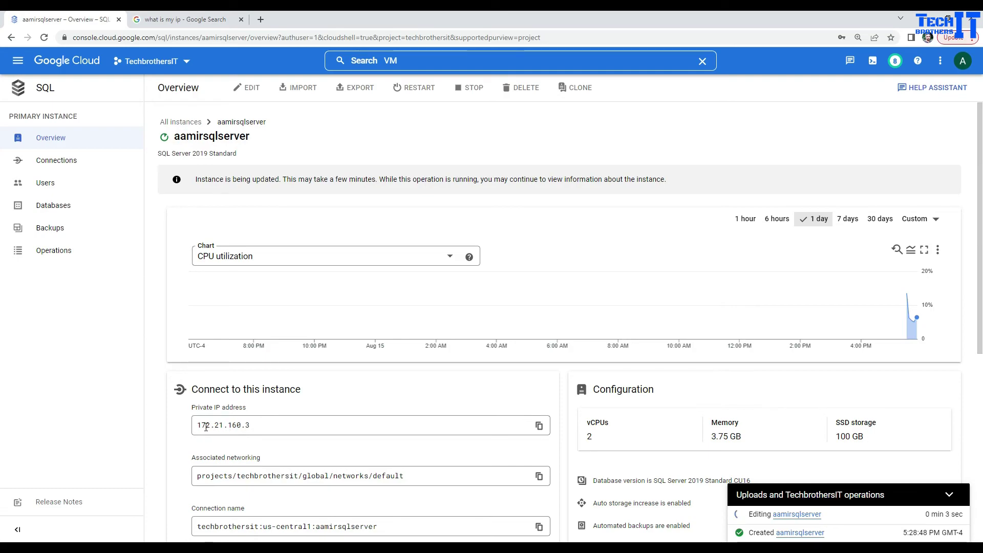
Highlight the instance's private IP 172.21.160.3 in the connection panel.
left_click_drag(270, 425, 190, 428)
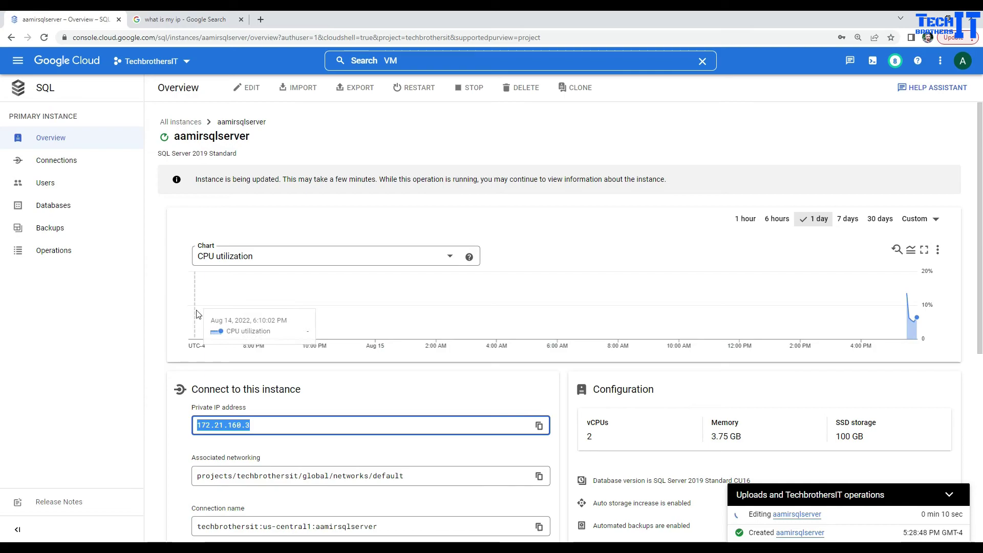
scroll(185, 455, "down", 3)
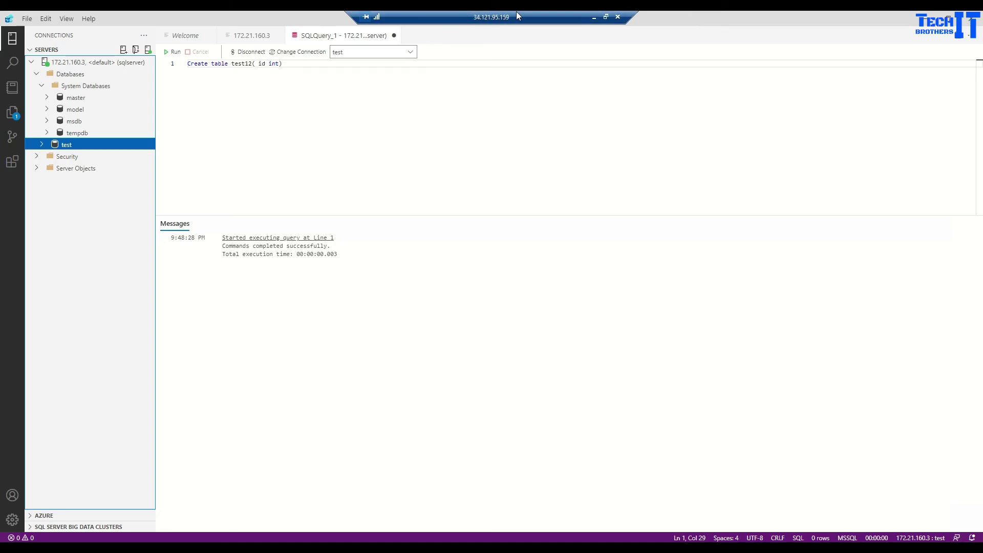
Minimize the VM's windows and launch a command prompt via Run 'cmd'.
left_click(925, 18)
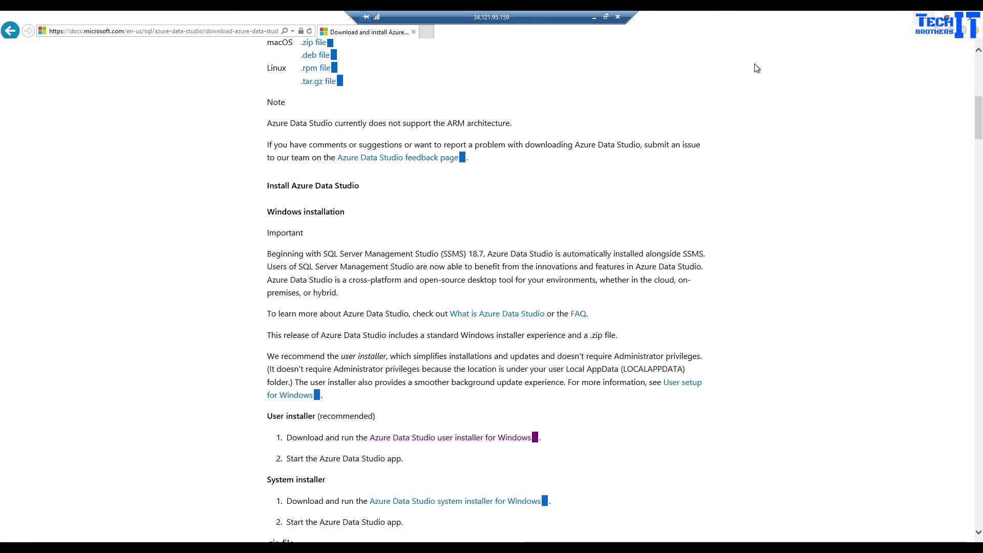
left_click(924, 19)
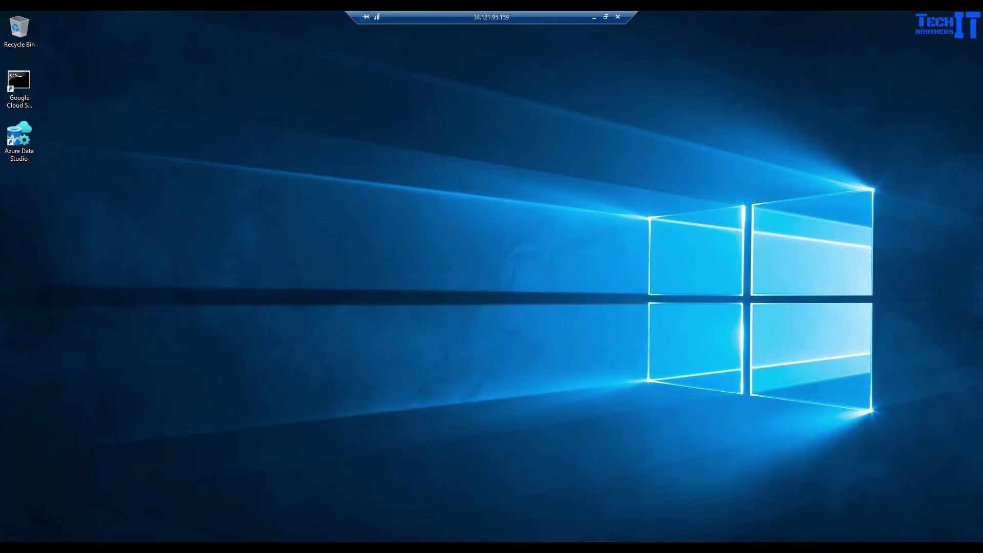
left_click(606, 17)
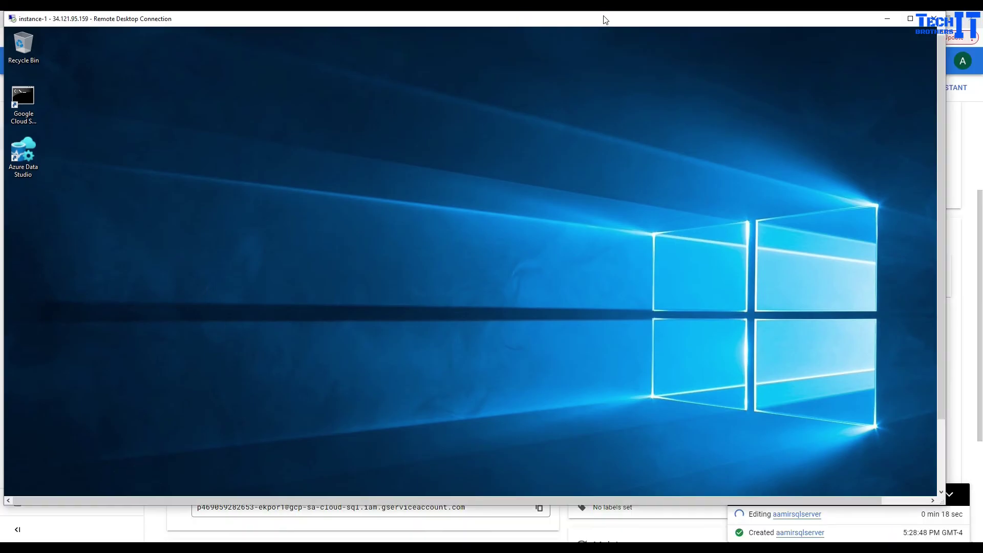
left_click(941, 455)
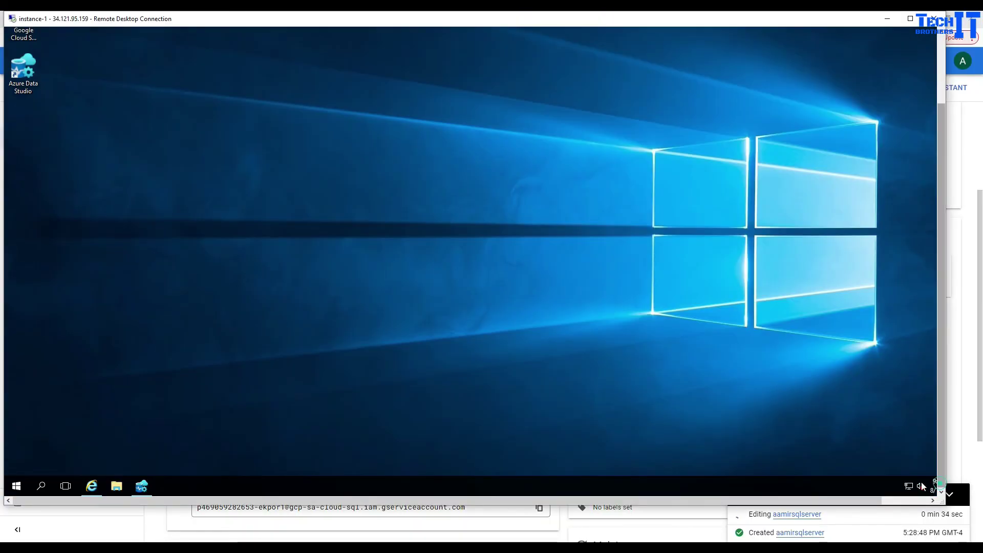
right_click(14, 493)
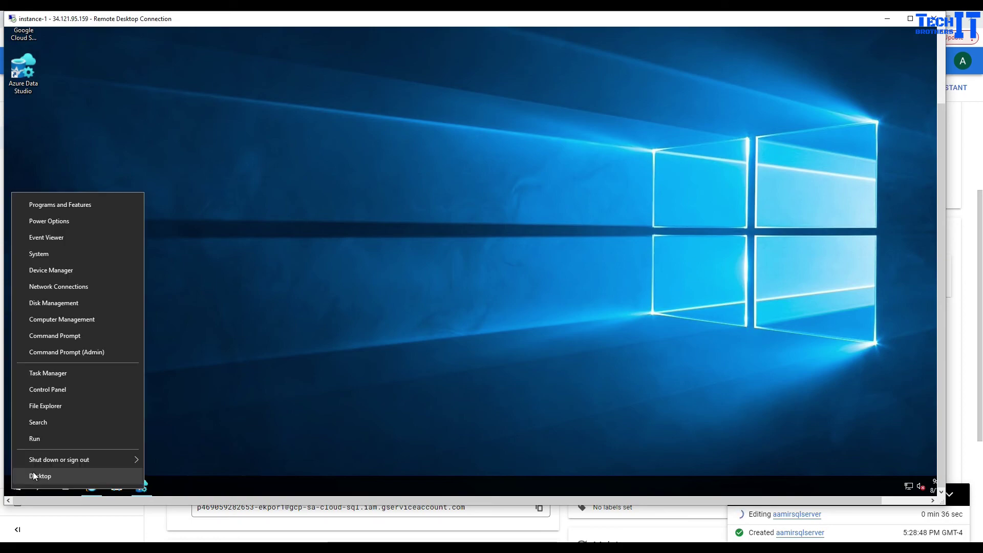
left_click(82, 444)
type("cmd")
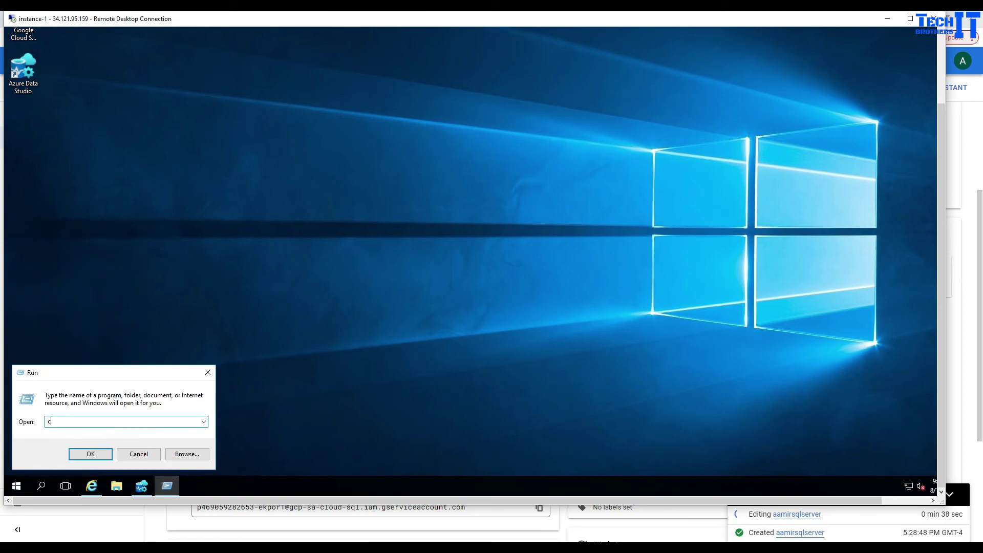
key("Return")
Run ipconfig, select the IPv4 address 10.128.0.3, and return to the Cloud SQL overview.
type("ipconf")
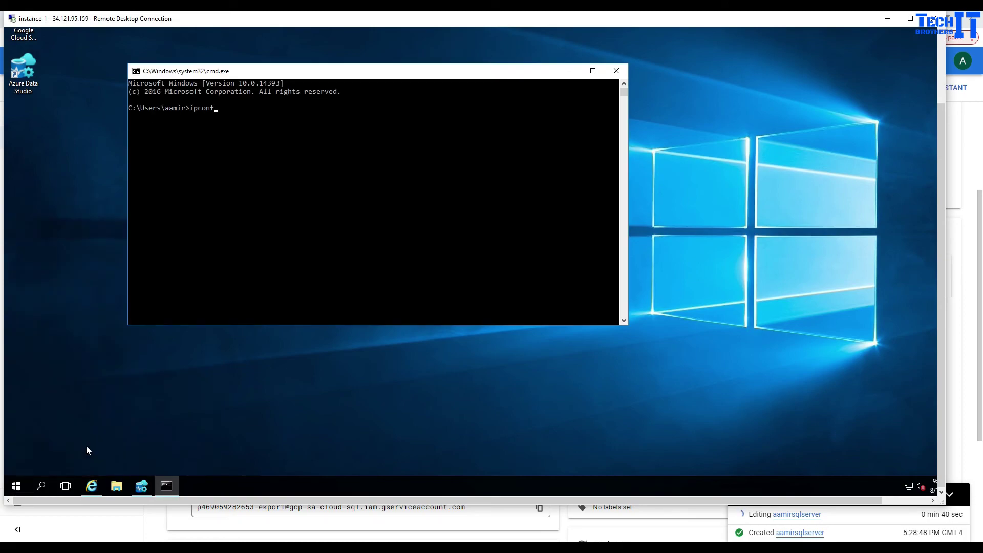
type("ig")
key("Return")
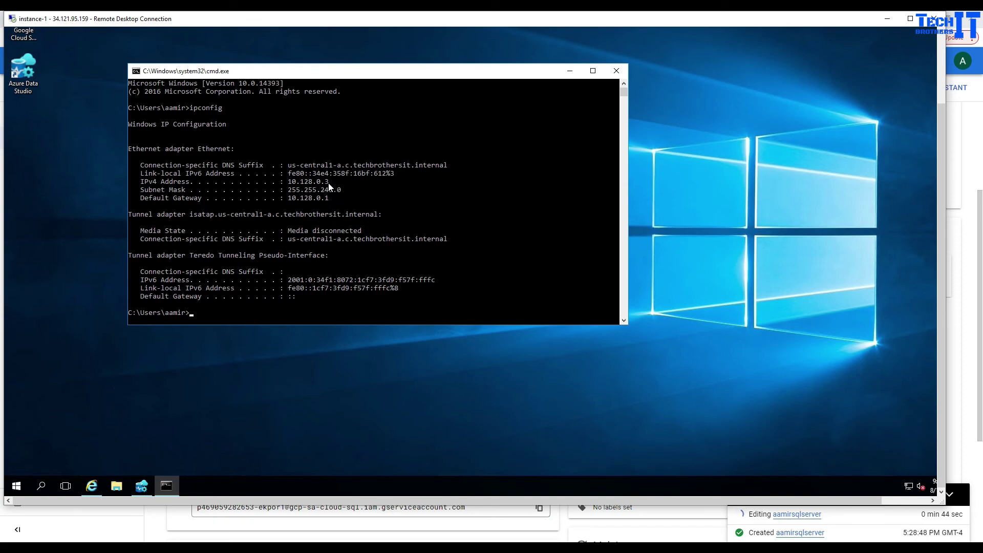
left_click_drag(329, 184, 288, 187)
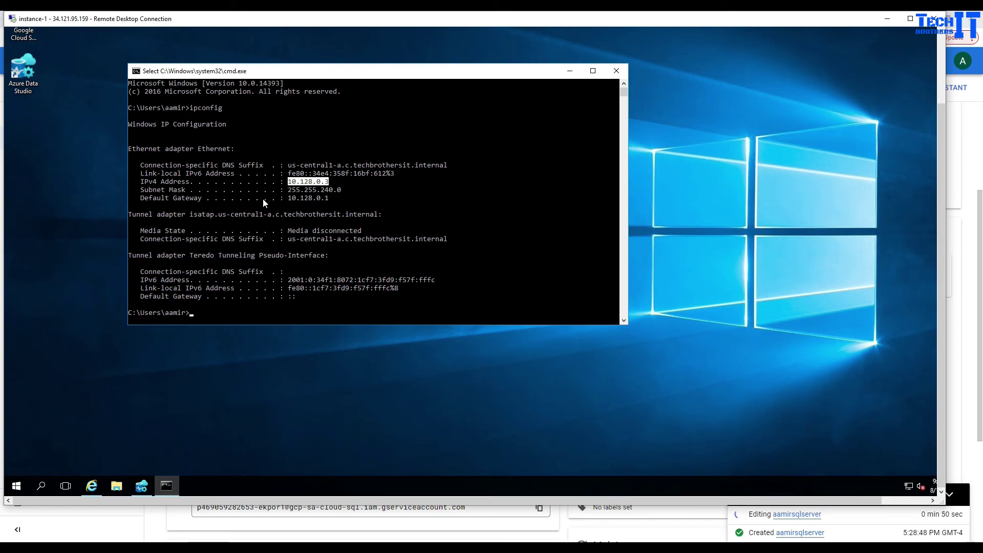
left_click(312, 183)
left_click_drag(288, 182, 331, 185)
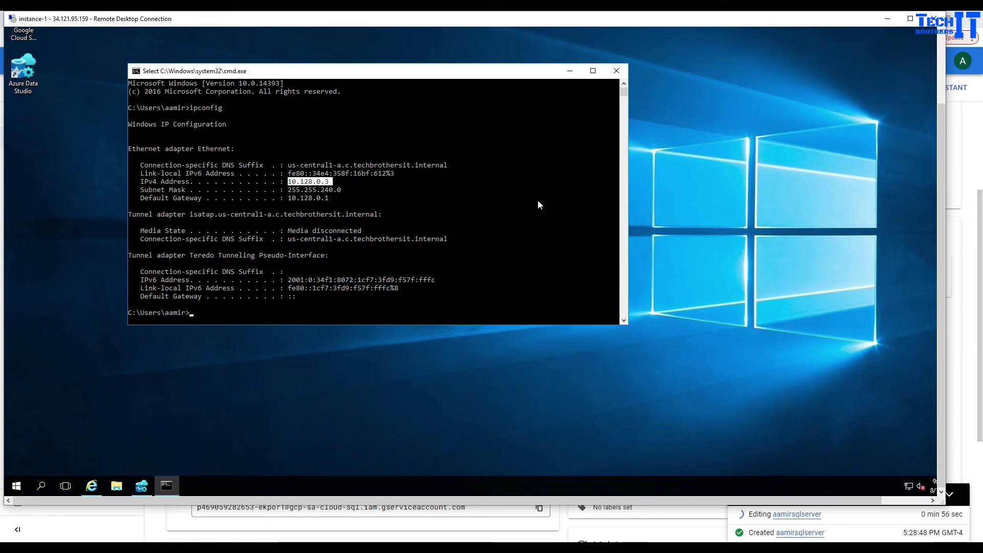
left_click(888, 20)
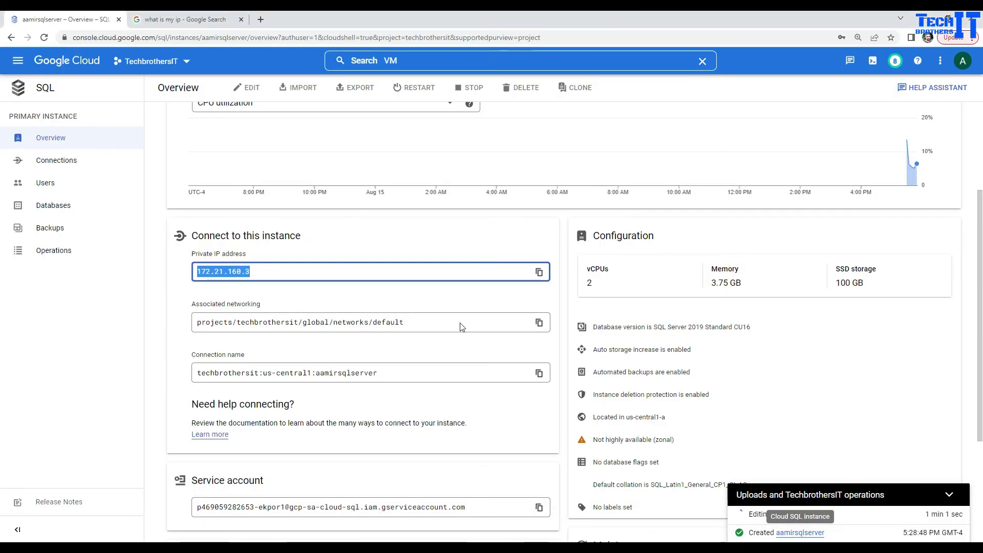
Copy aamirsqlserver's new public IP 104.154.102.215 from the overview.
left_click(180, 310)
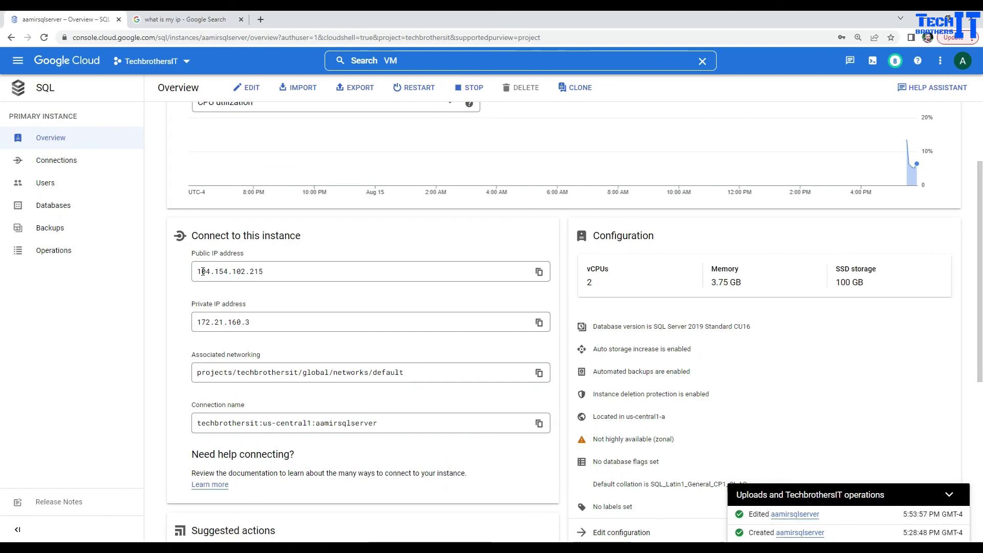
left_click_drag(192, 253, 251, 257)
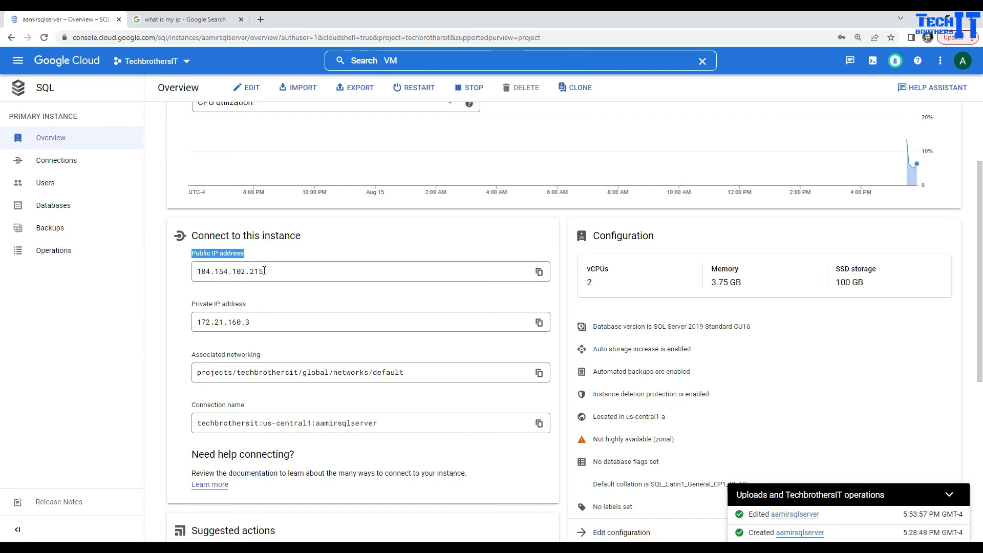
double_click(265, 271)
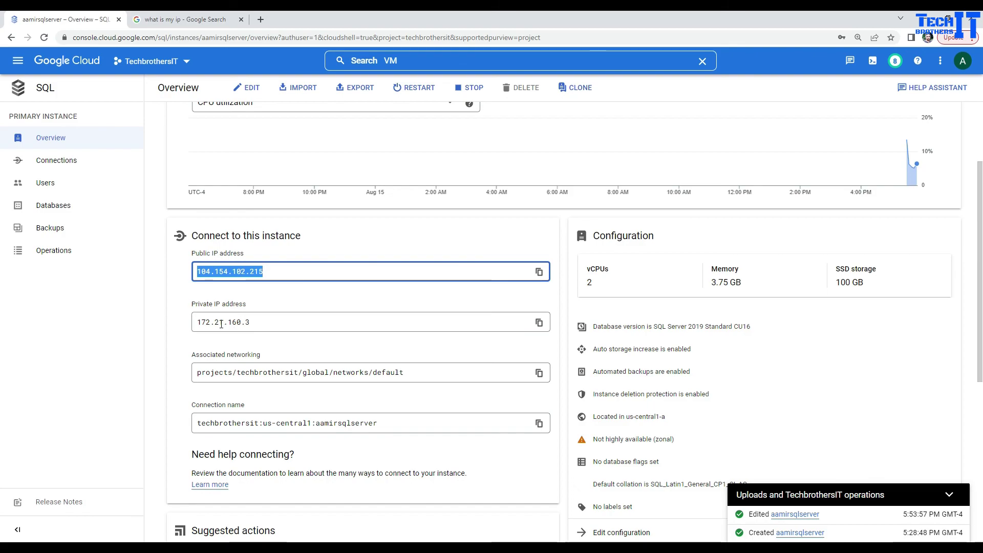
right_click(245, 271)
left_click(259, 279)
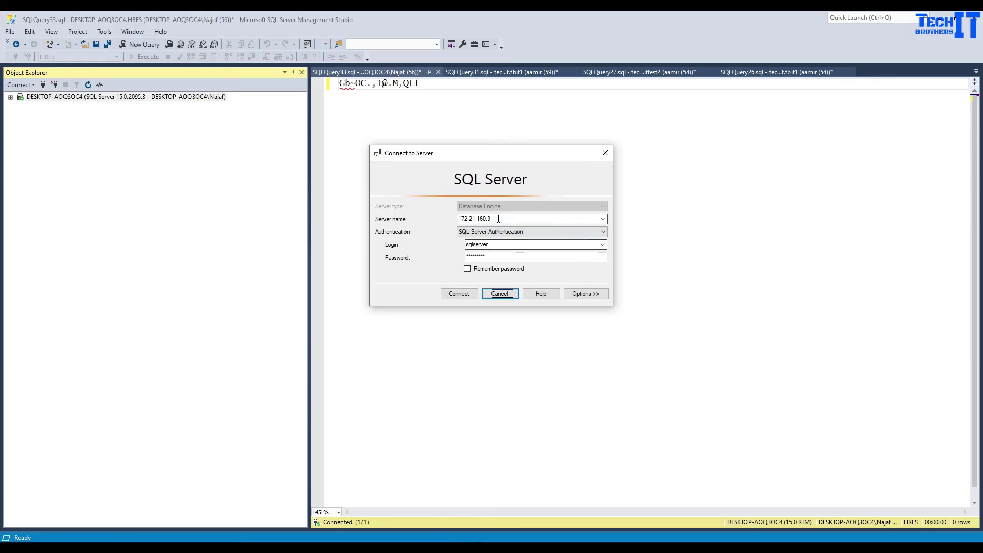
Connect SSMS to server 104.154.102.215, replacing the old 172.21.160.3 server name.
double_click(498, 218)
key("ctrl+v")
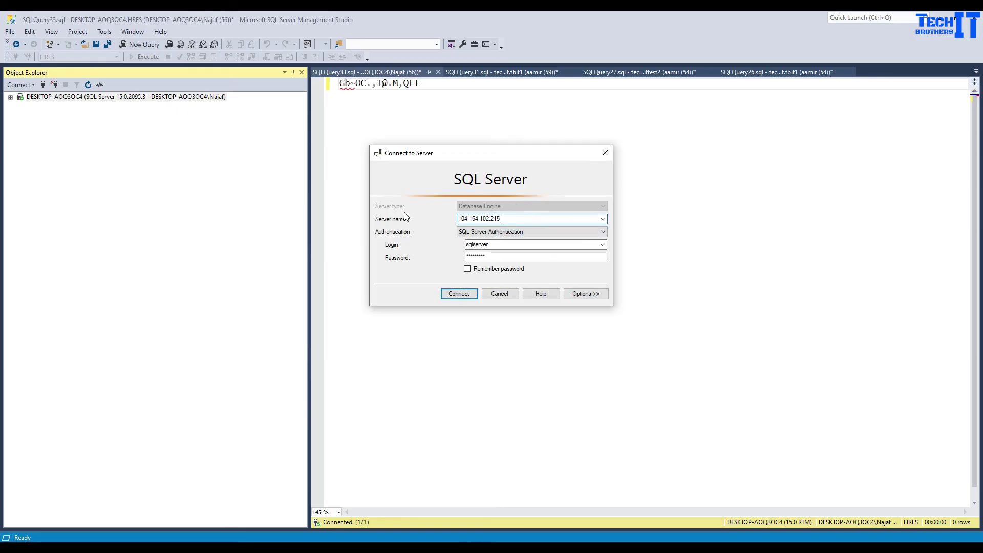
left_click(459, 294)
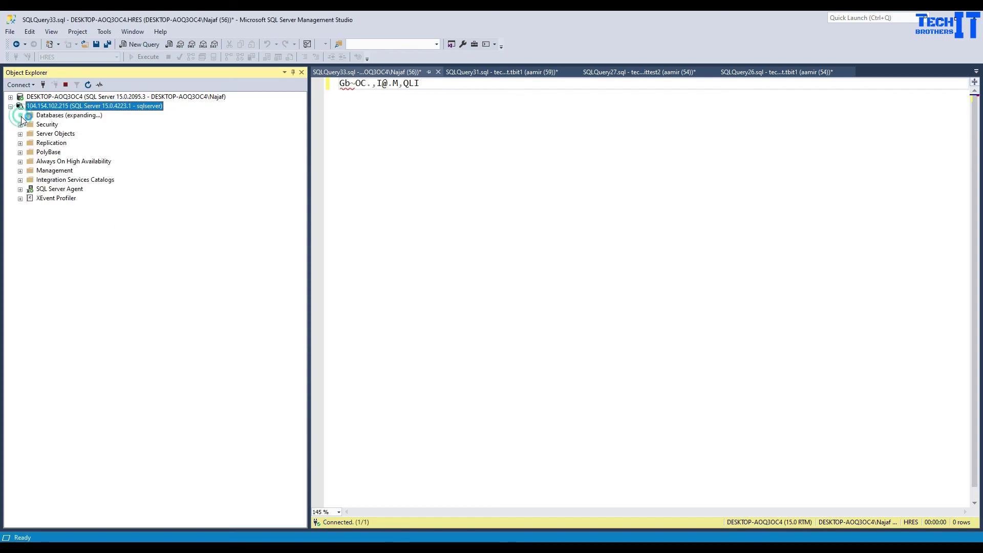
Expand the test database's Tables in Object Explorer to show dbo.test12.
left_click(29, 144)
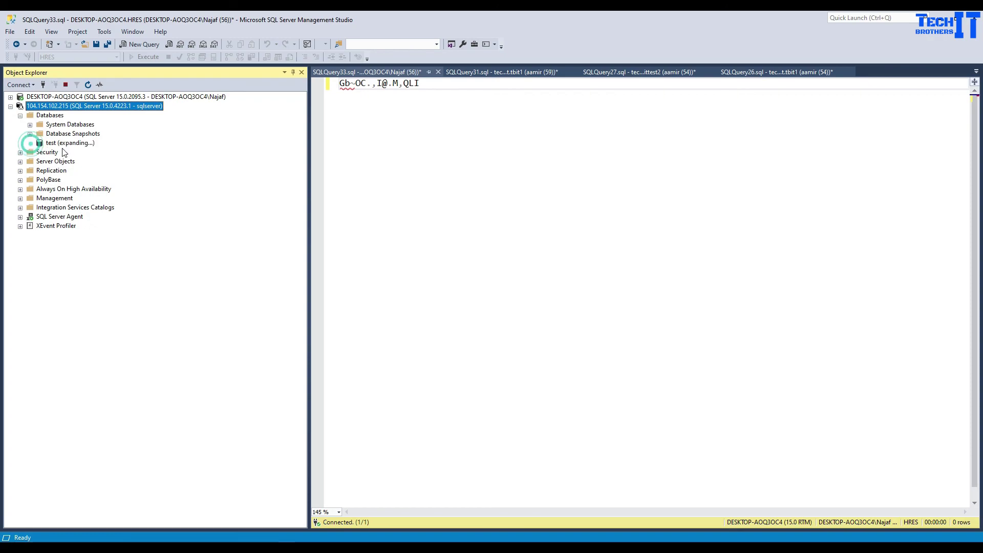
double_click(62, 161)
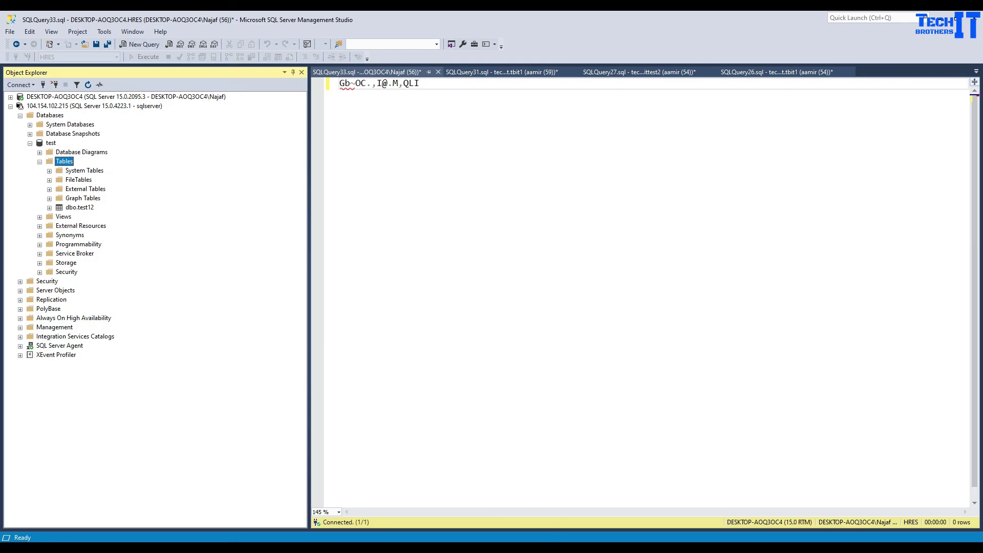
mouse_move(503, 537)
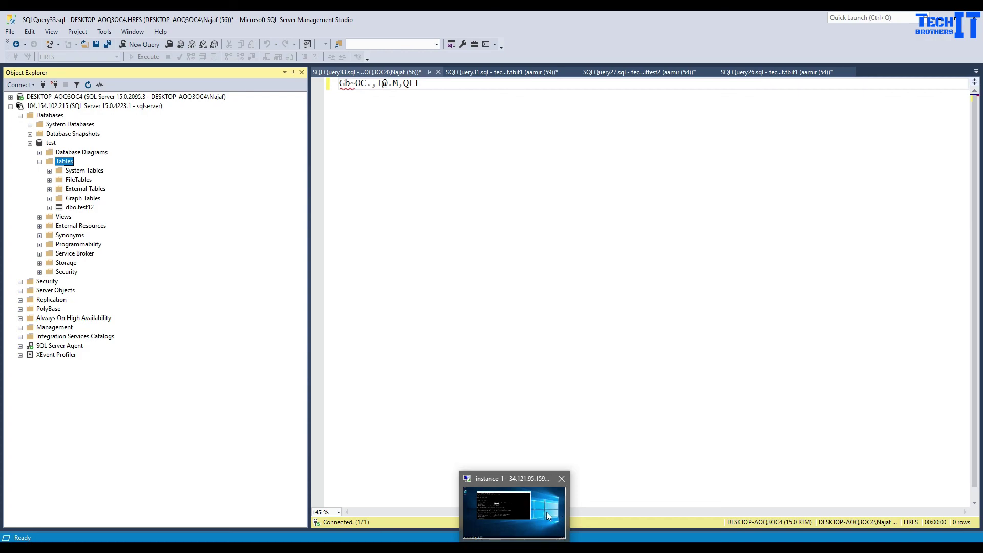
left_click(92, 209)
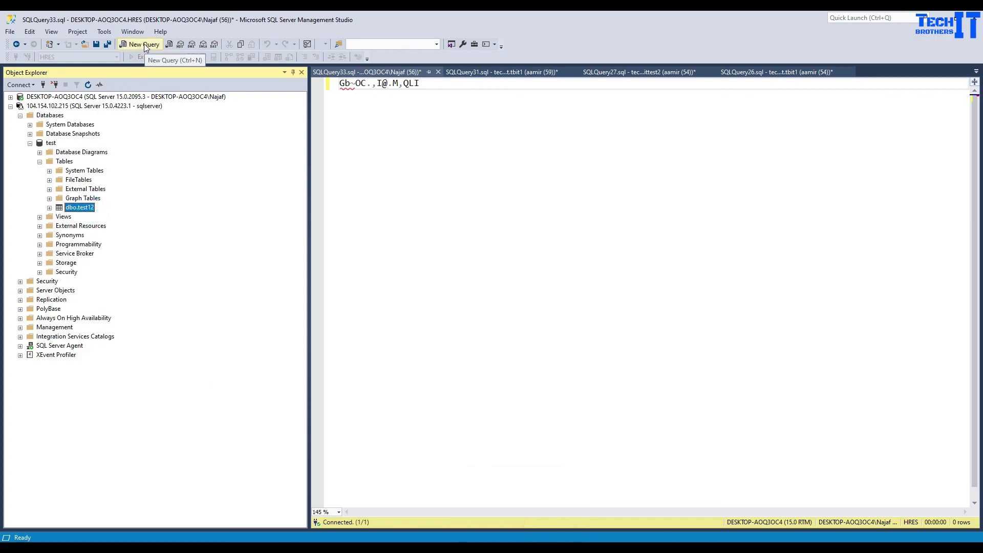
left_click(73, 107)
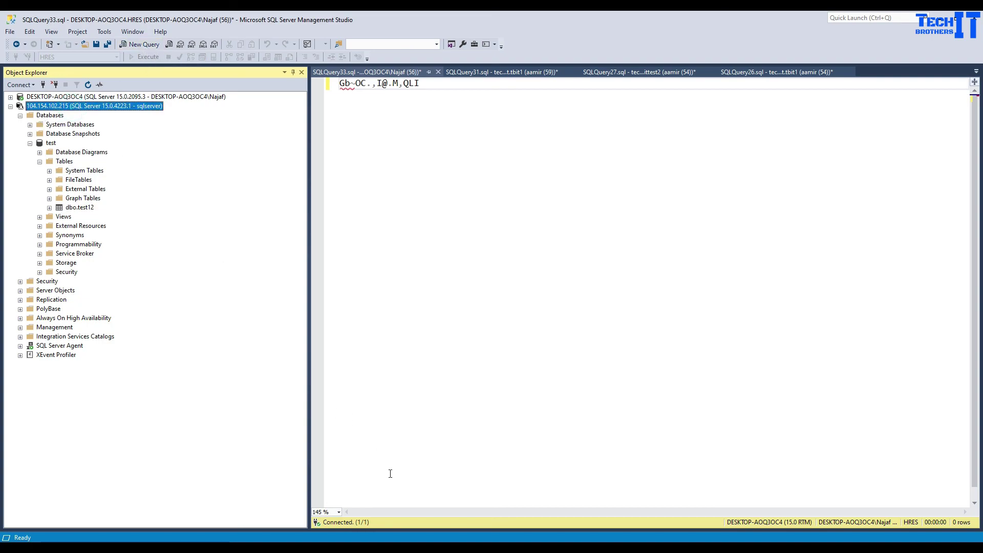
Back in Chrome, highlight the public IP 104.154.102.215 and private IP fields on the overview.
mouse_move(367, 547)
left_click(308, 505)
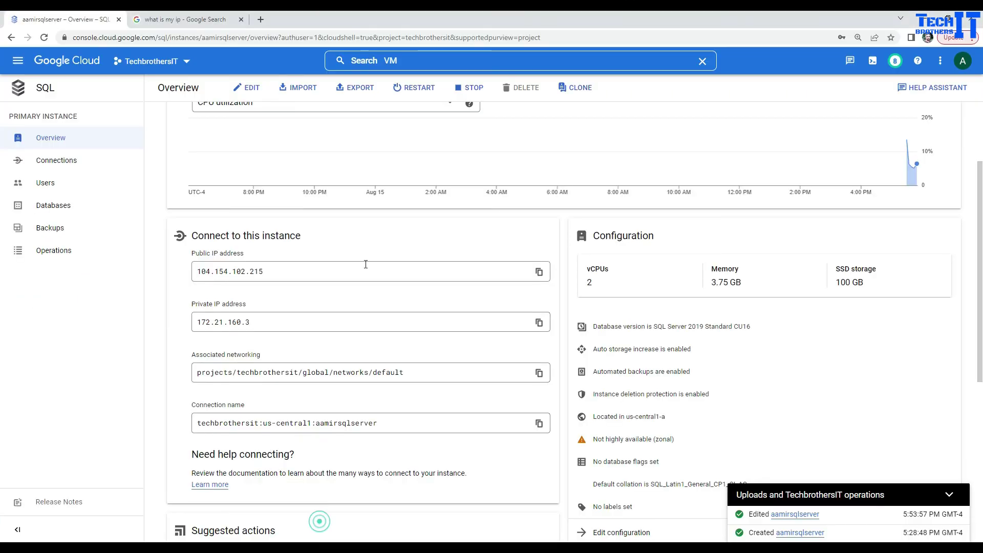
double_click(220, 272)
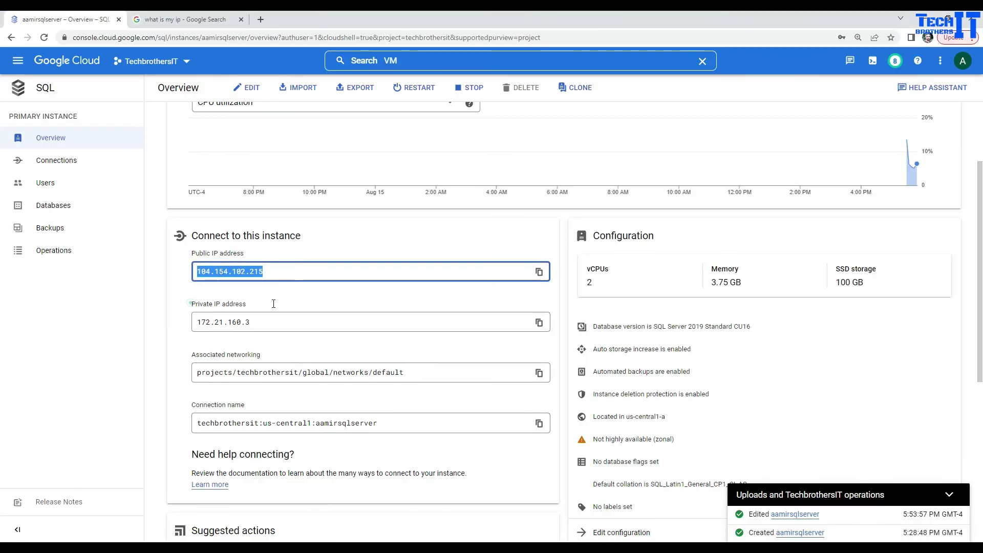
triple_click(192, 303)
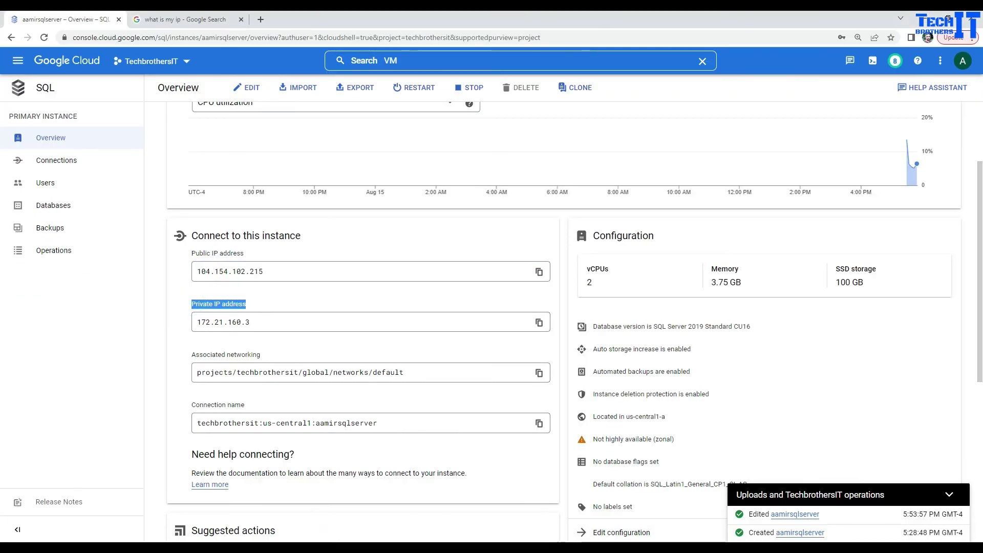
mouse_move(514, 547)
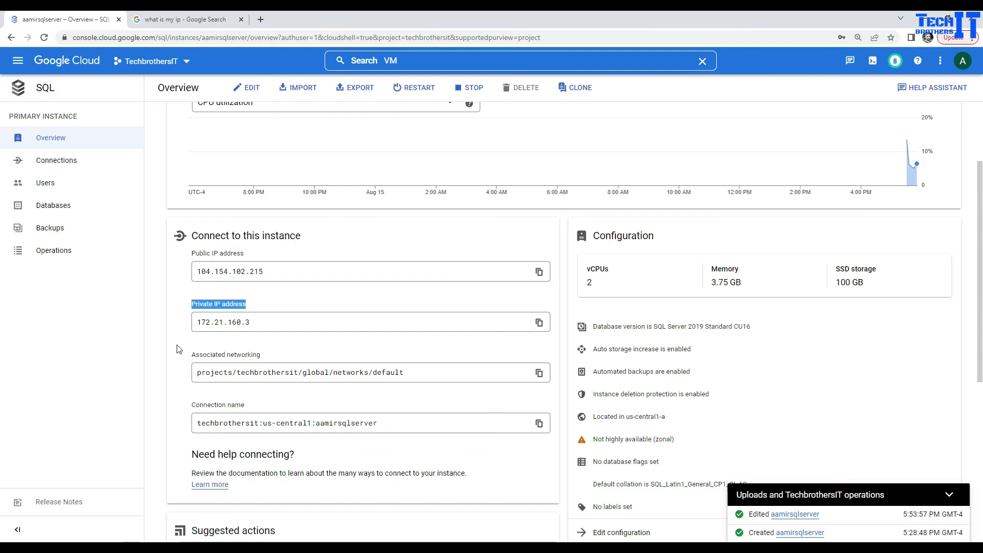
scroll(195, 340, "up", 3)
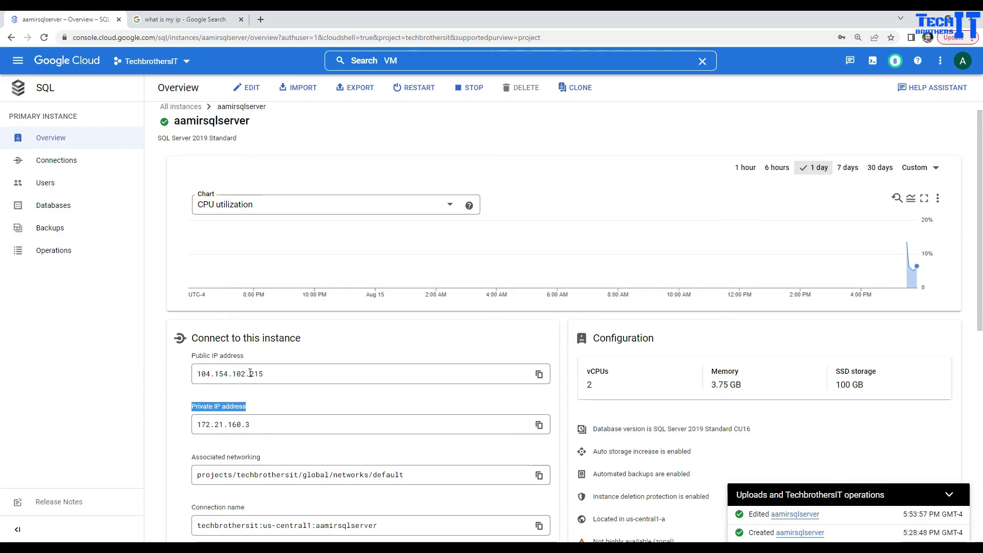
left_click(270, 374)
double_click(270, 374)
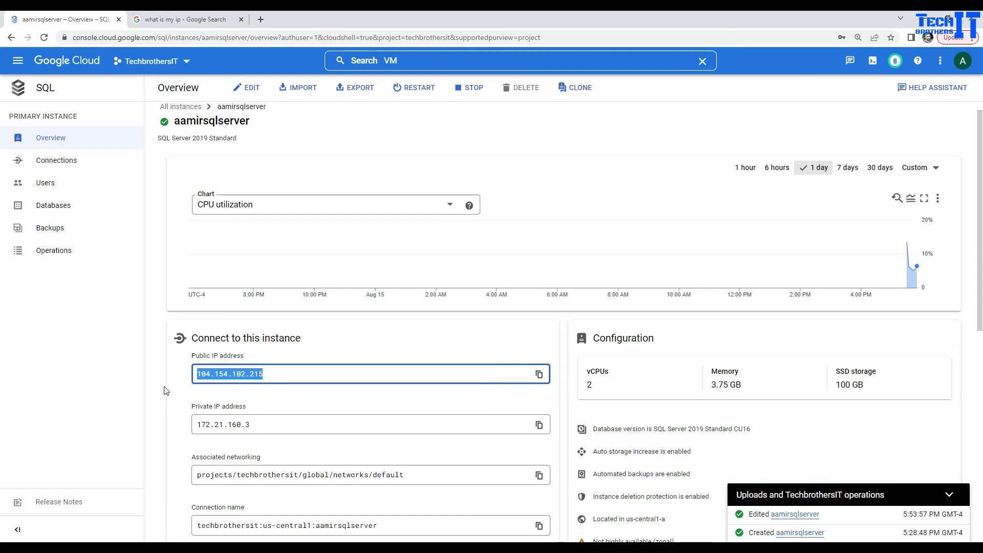
left_click(169, 386)
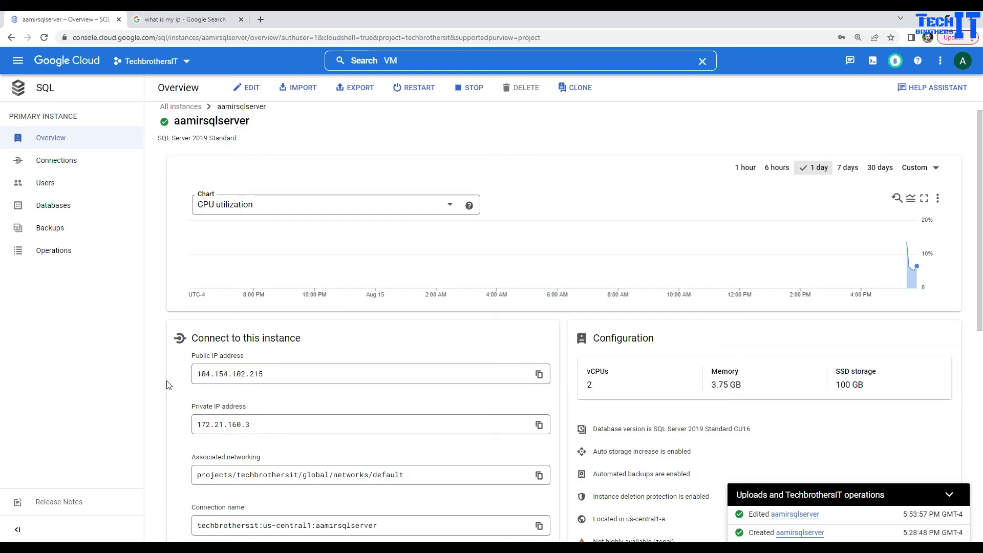